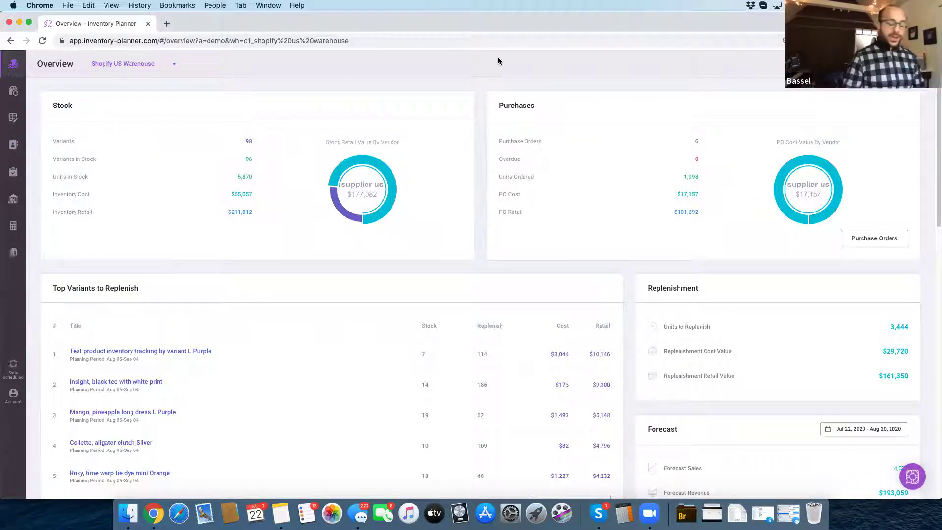
- Open inventory-planner.com in a new browser tab and go to its Integrations page
key(super+t)
text(inventory-planner.com)
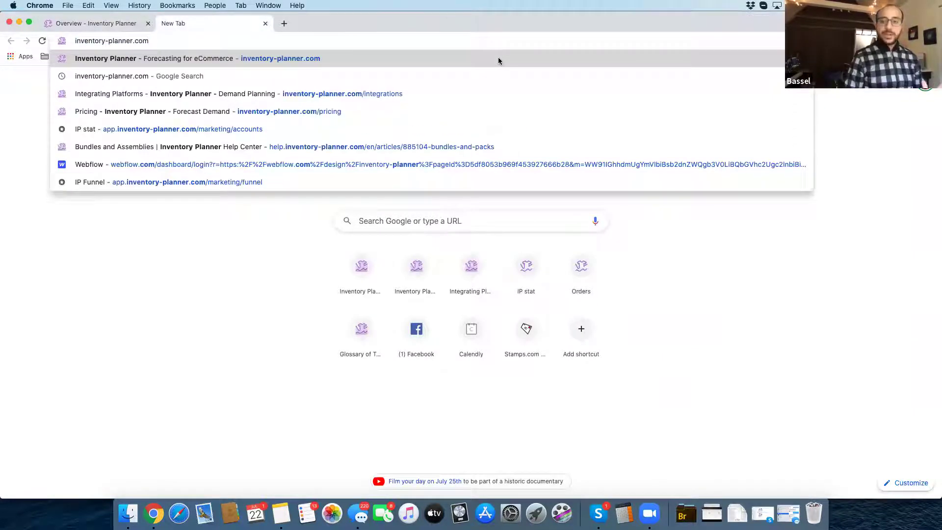
key(Return)
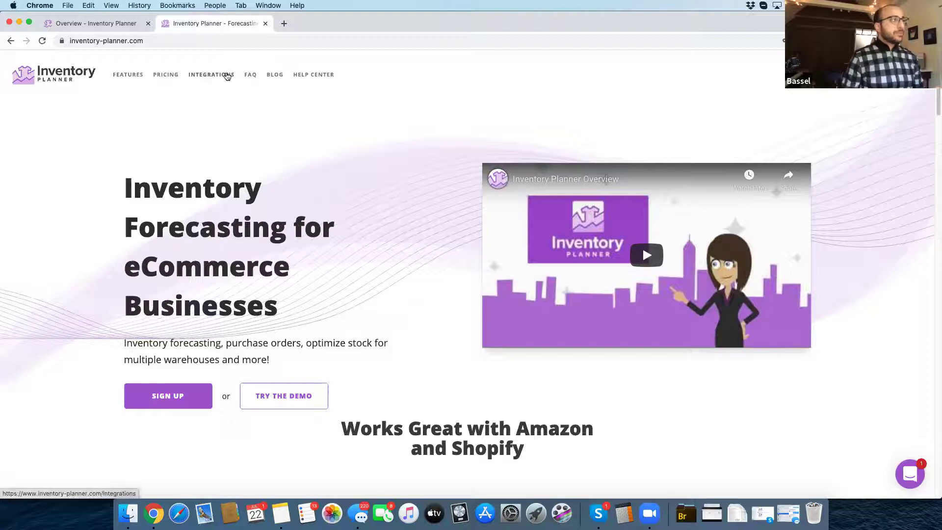
click(226, 77)
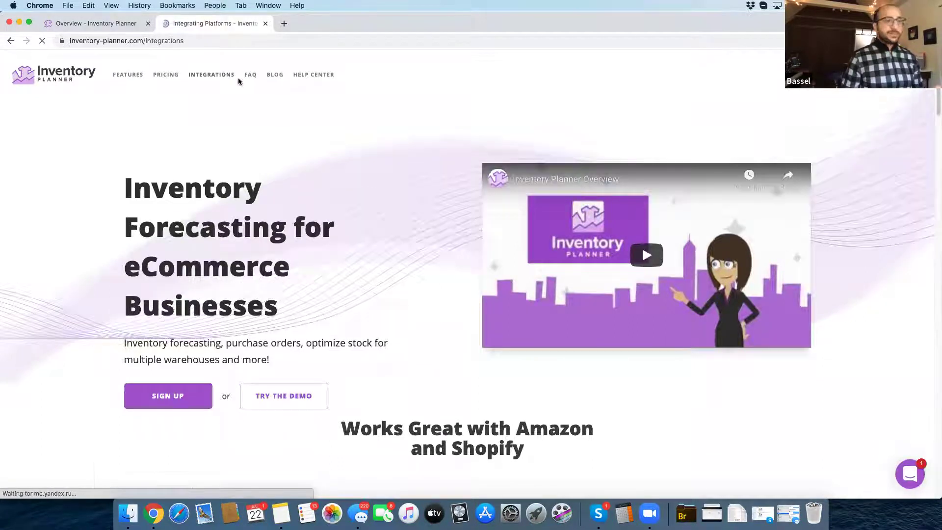
- Filter the integrations table to show all inventory management platforms and all eCommerce sales platforms
scroll(645, 132, down, 1)
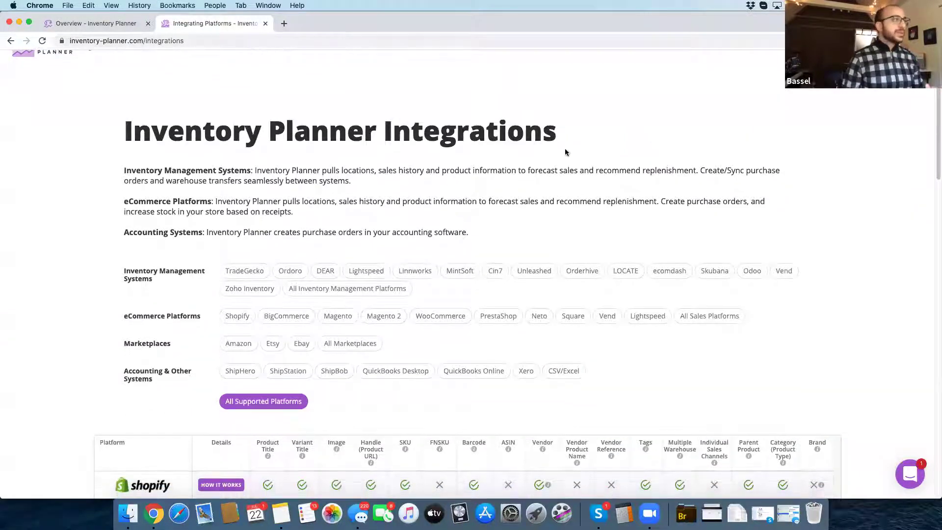
scroll(564, 149, down, 1)
scroll(565, 152, down, 1)
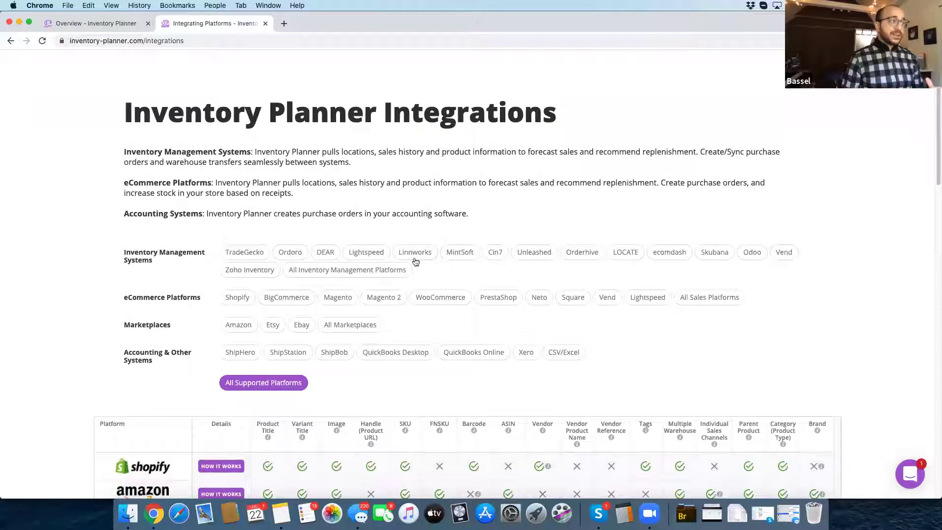
click(400, 270)
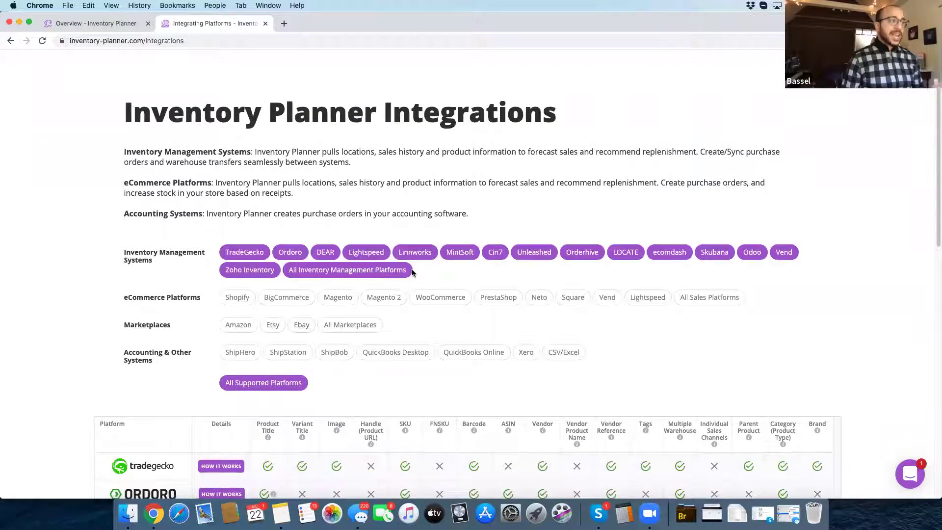
scroll(414, 269, down, 1)
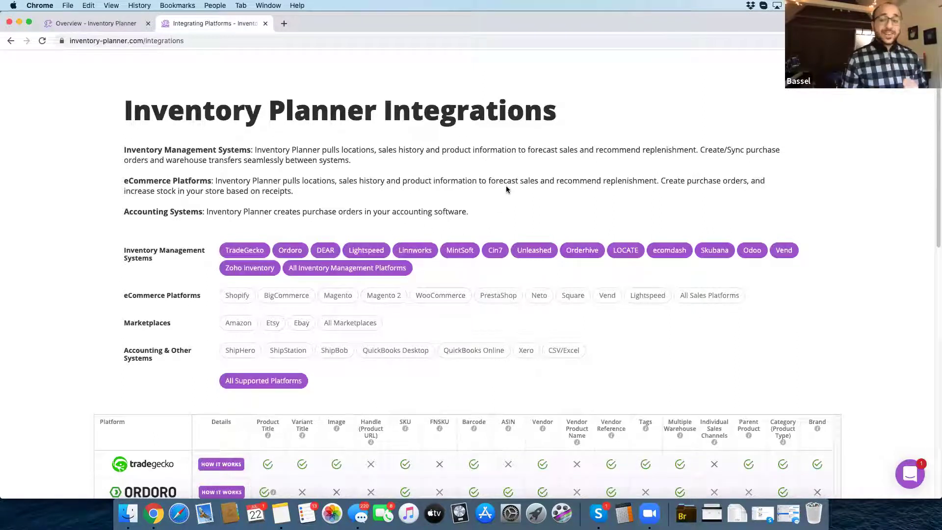
scroll(506, 188, down, 1)
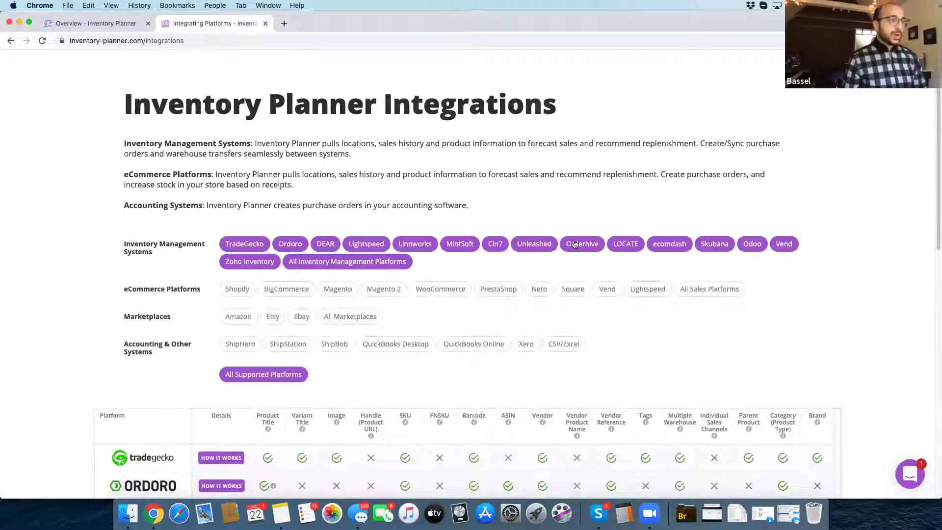
click(712, 291)
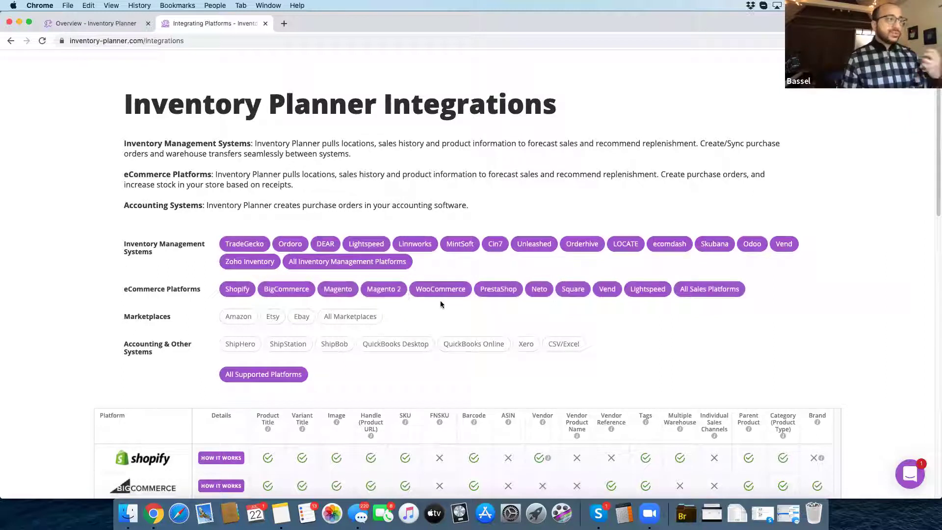
- Clear both platform group filters and compare only Shopify and Amazon in the integrations table, including the Bundles column
scroll(465, 313, down, 1)
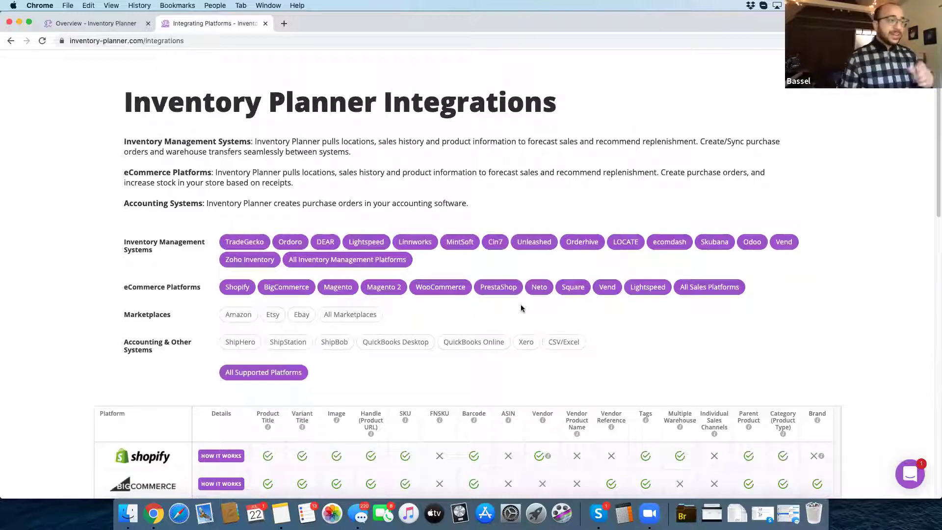
scroll(522, 307, down, 1)
scroll(522, 307, down, 1)
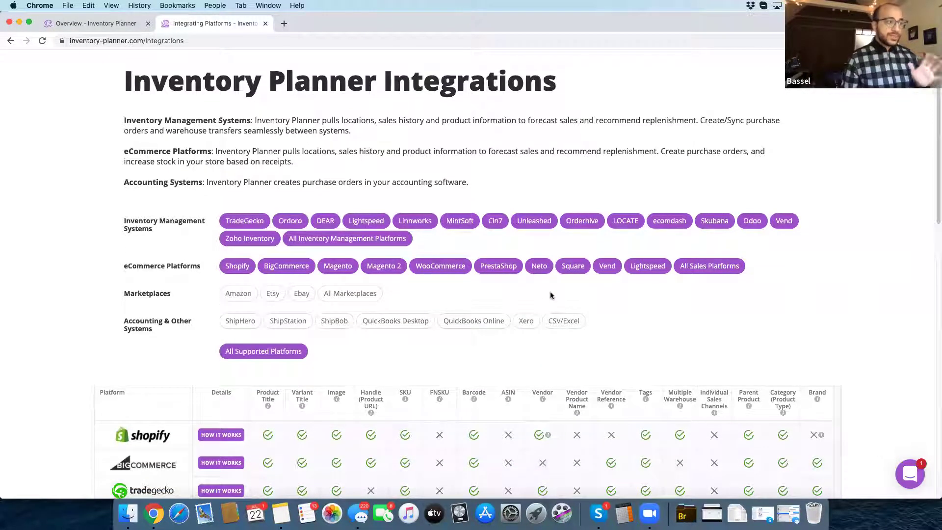
scroll(550, 296, down, 2)
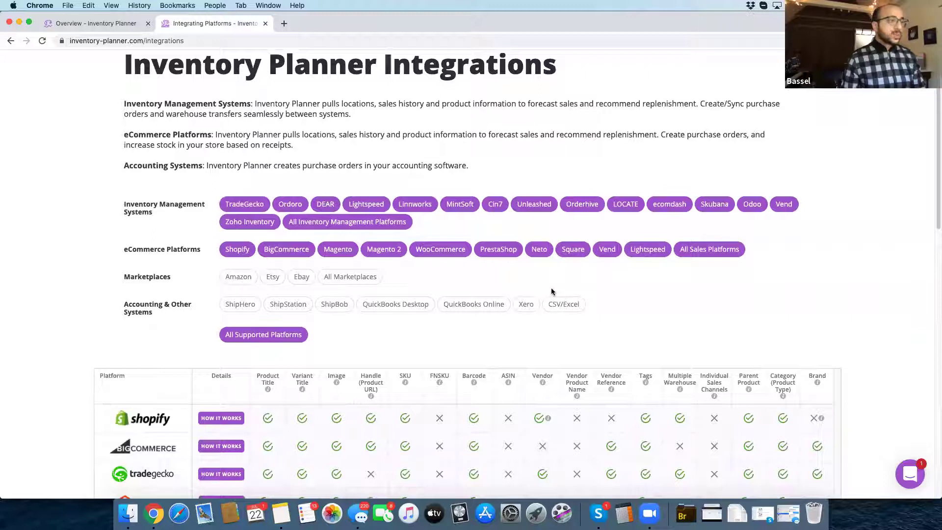
scroll(551, 291, down, 1)
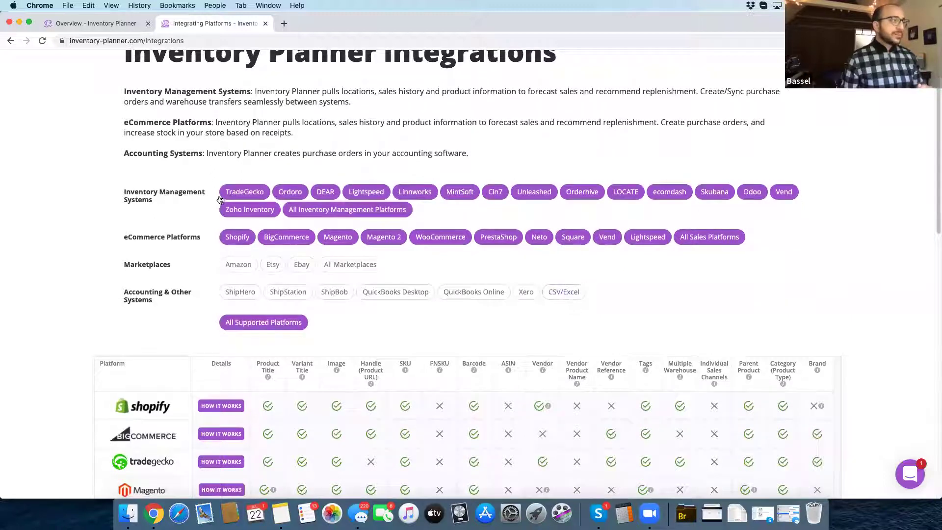
click(408, 212)
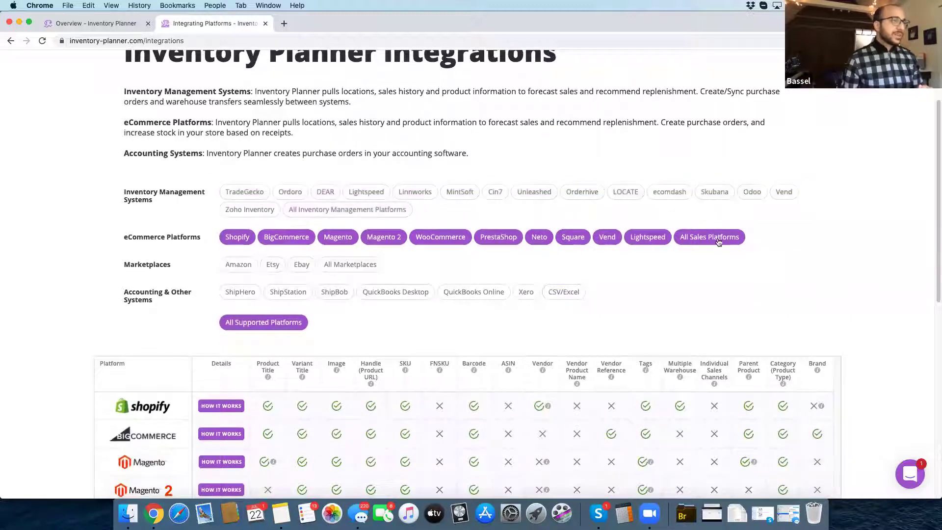
click(717, 240)
click(238, 237)
click(239, 264)
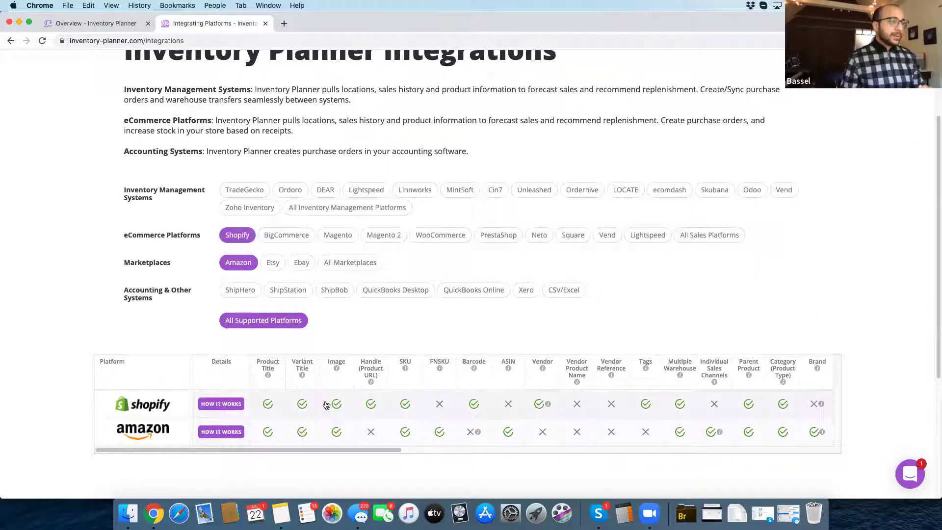
drag(343, 448, 359, 451)
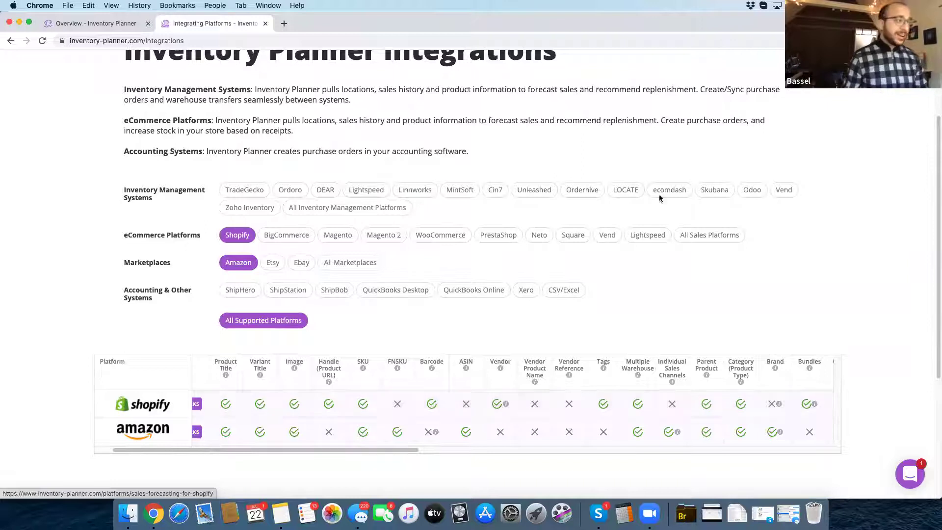
- Return to the Inventory Planner demo account and open its Connections & Warehouses settings
click(116, 27)
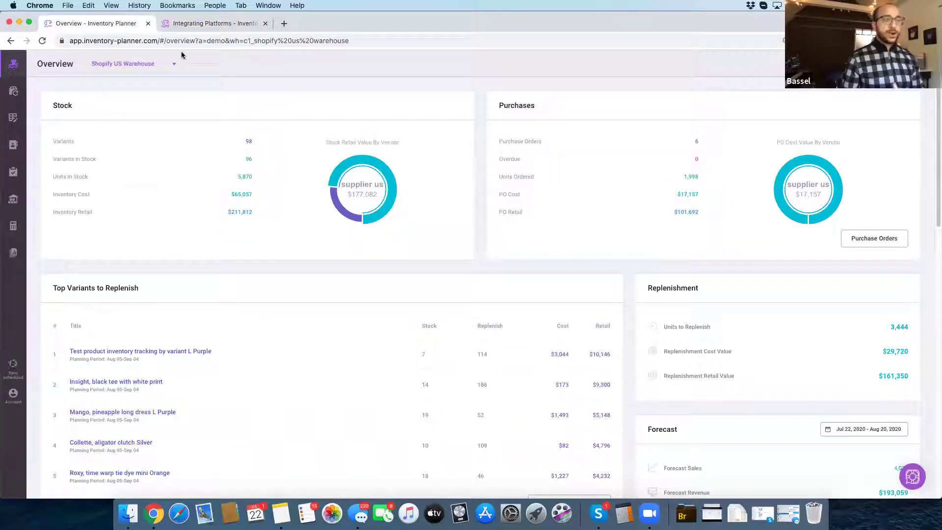
click(211, 25)
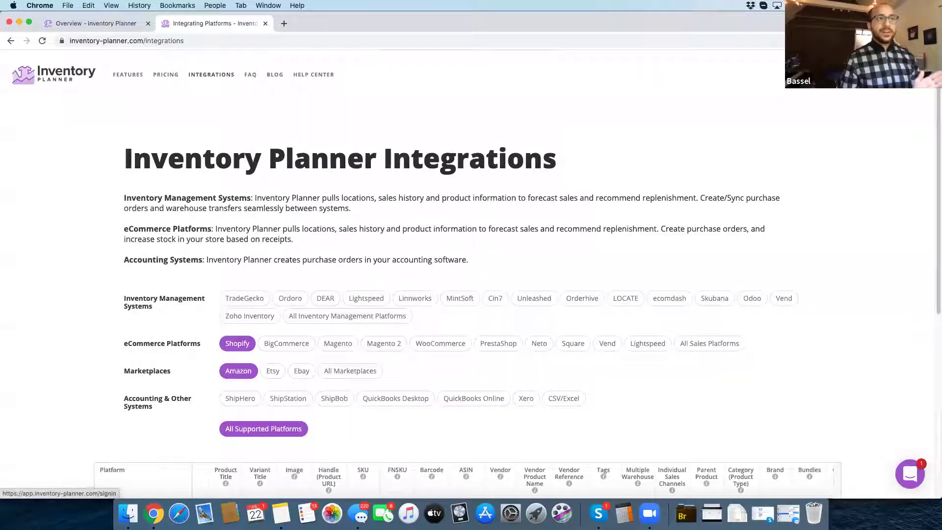
click(128, 26)
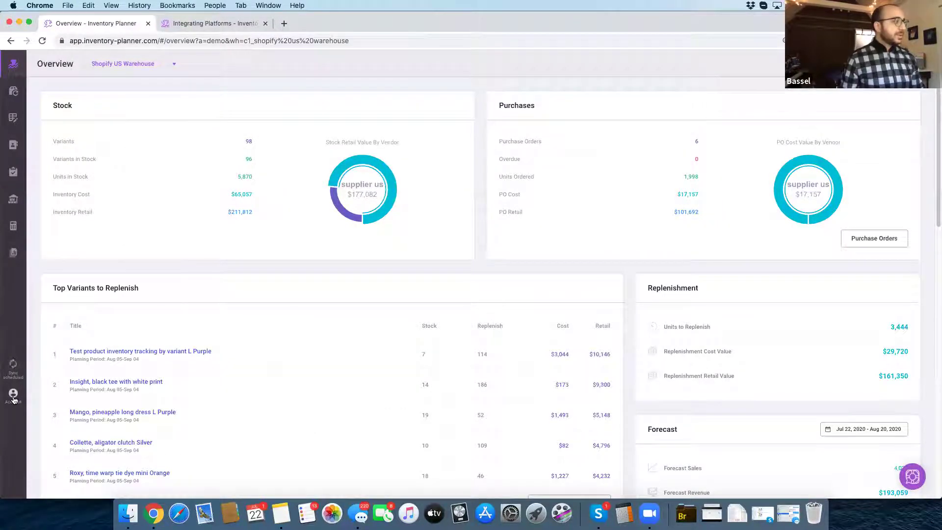
click(13, 397)
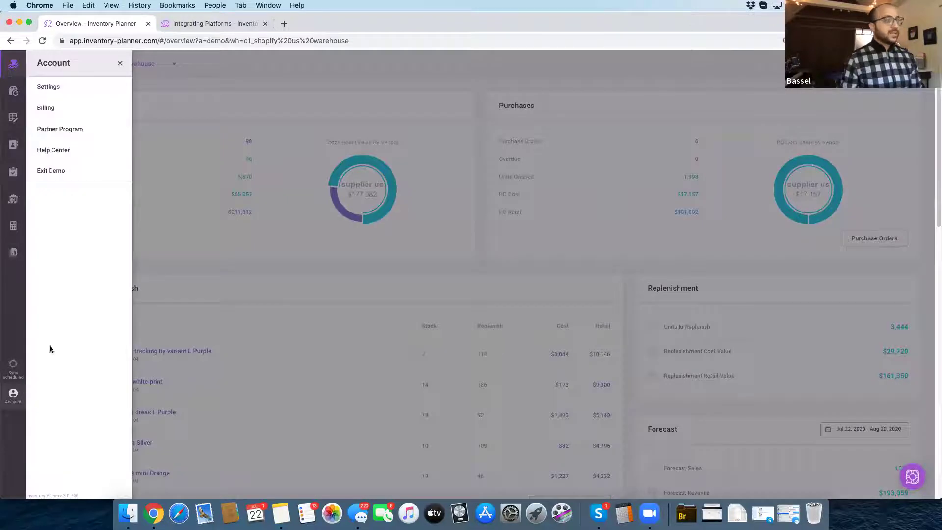
click(81, 91)
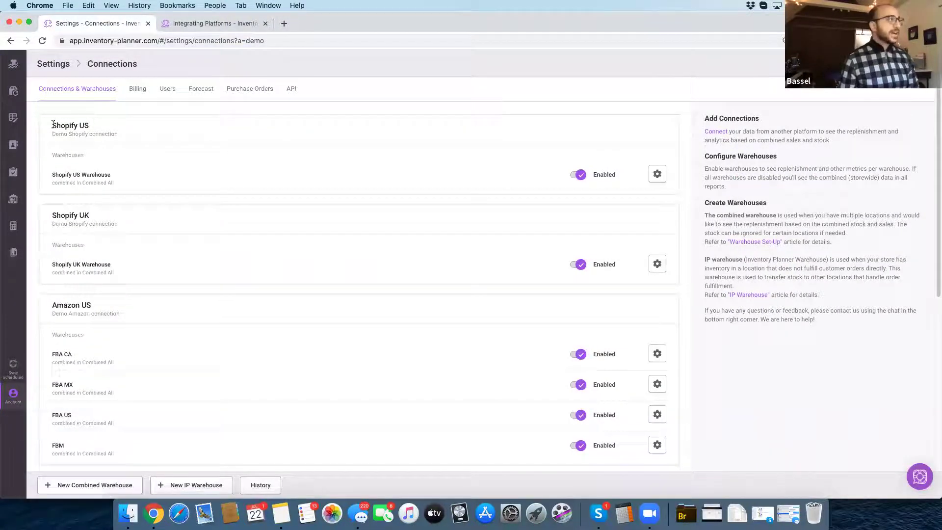
- Examine the Shopify US, Shopify UK and Amazon US connections and the warehouses under each
drag(53, 124, 91, 129)
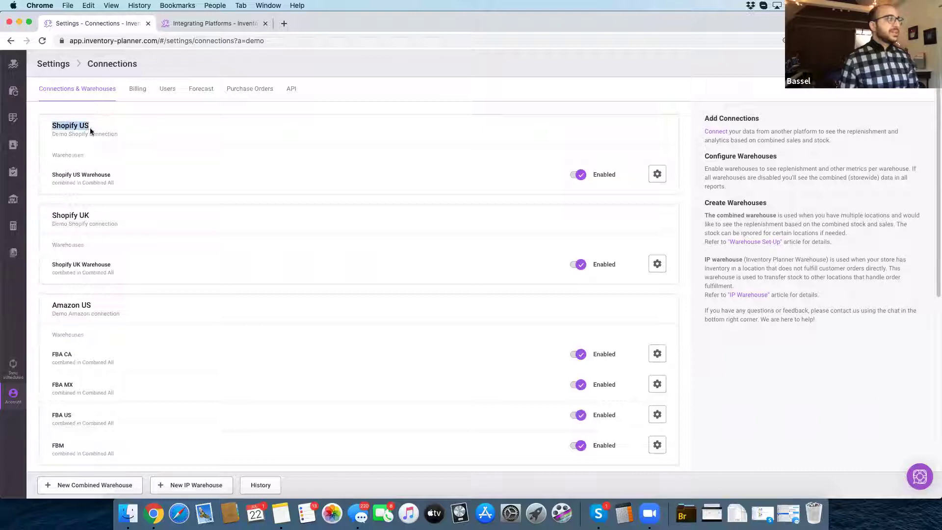
mouse_move(55, 182)
mouse_down()
mouse_move(91, 182)
mouse_move(52, 183)
mouse_up()
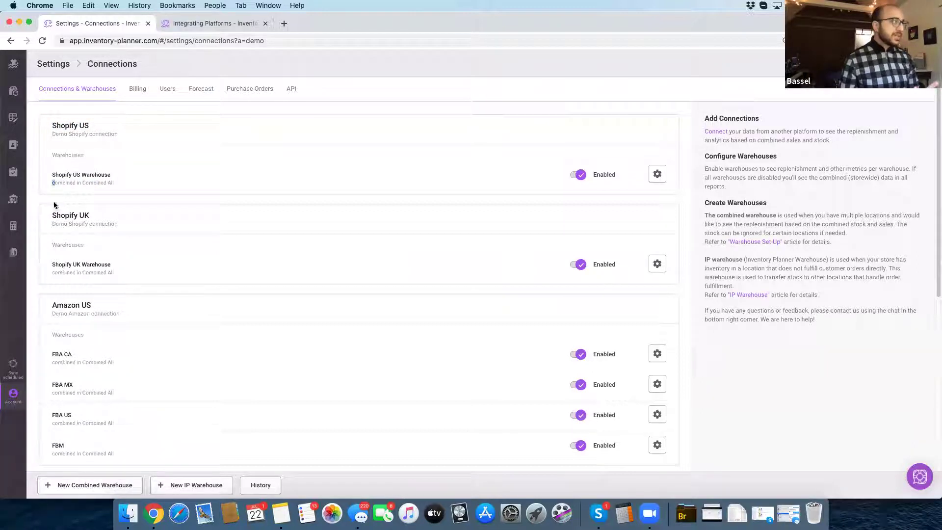
drag(52, 215, 108, 217)
scroll(107, 220, down, 1)
scroll(107, 224, down, 2)
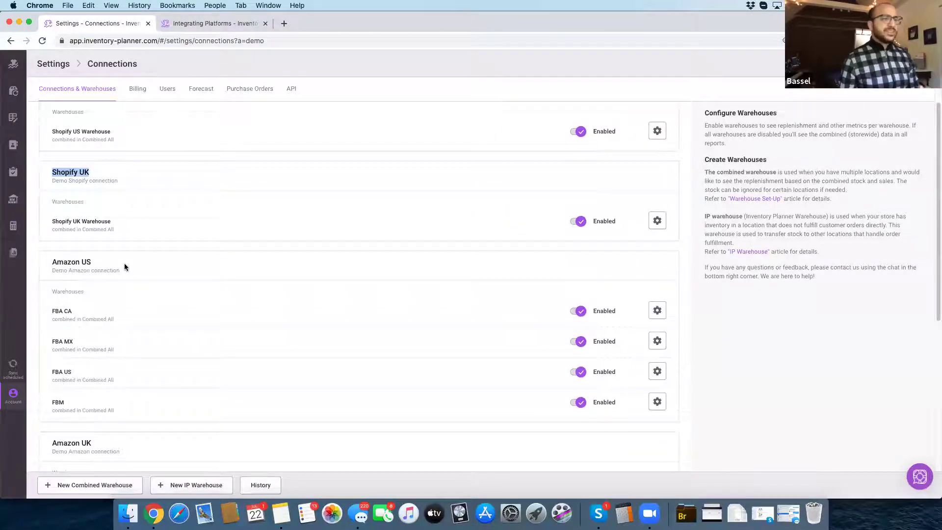
scroll(124, 265, down, 1)
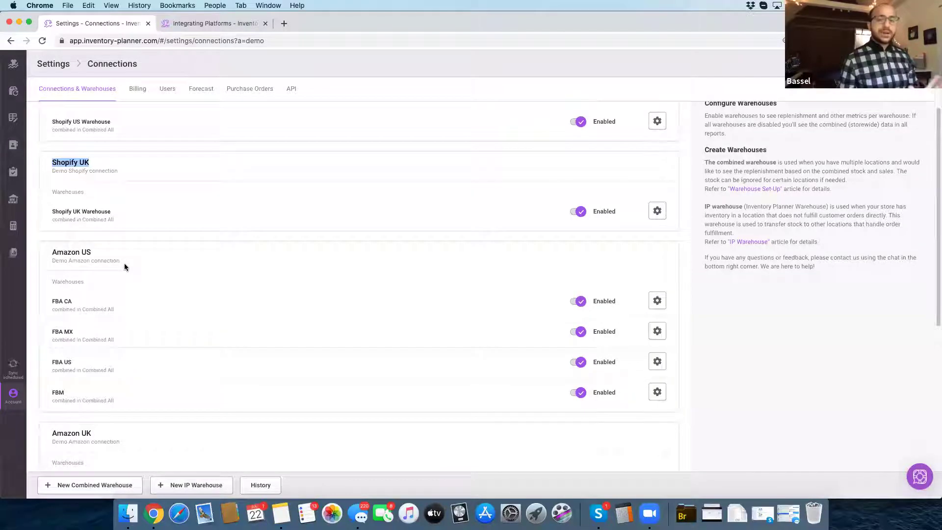
scroll(124, 267, down, 1)
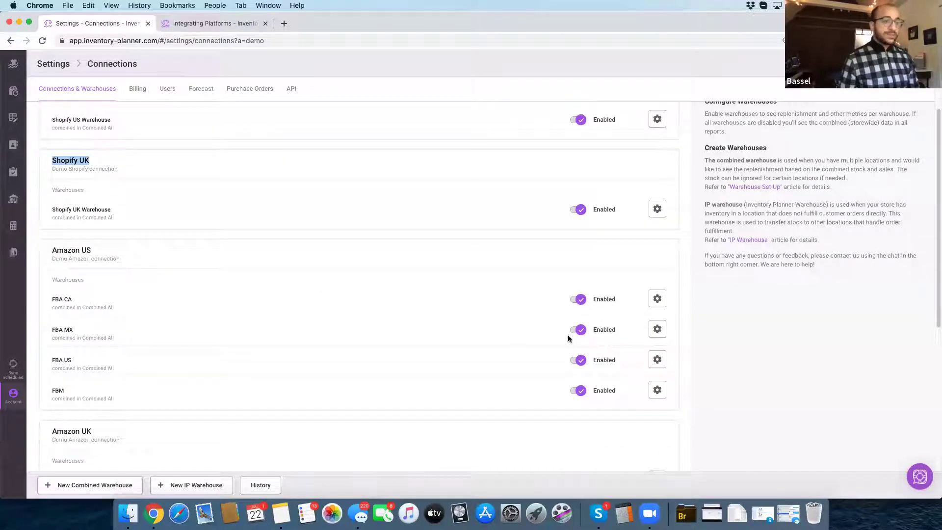
- View the help and contact options, dismiss them, and review the connections down to Amazon UK
click(920, 476)
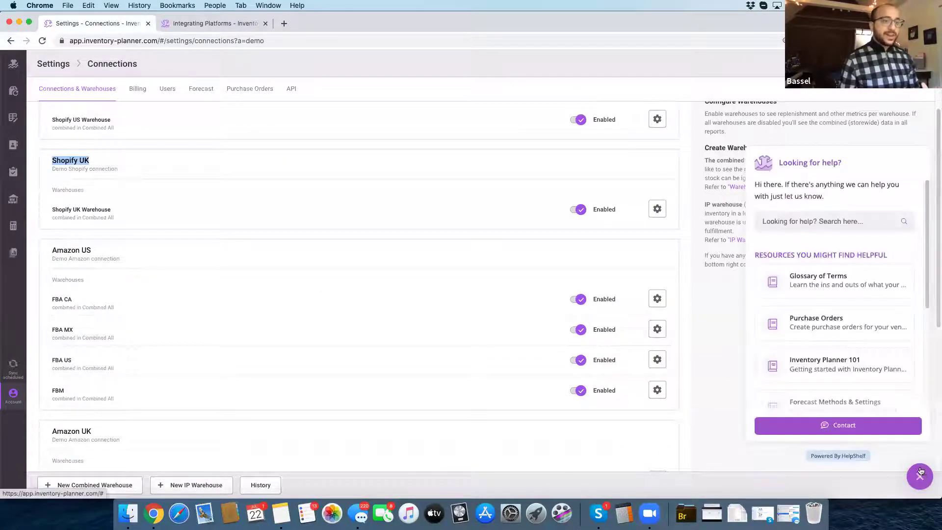
click(920, 477)
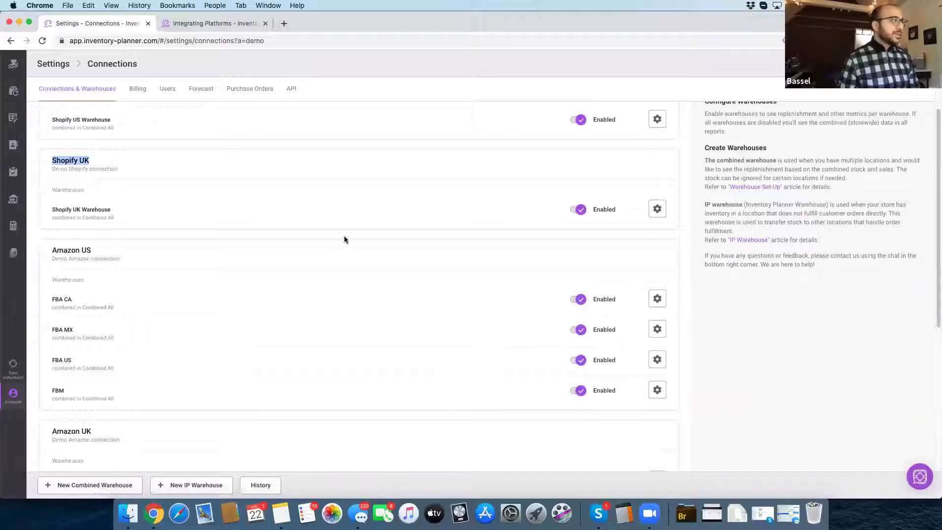
scroll(331, 240, down, 1)
scroll(331, 240, down, 1)
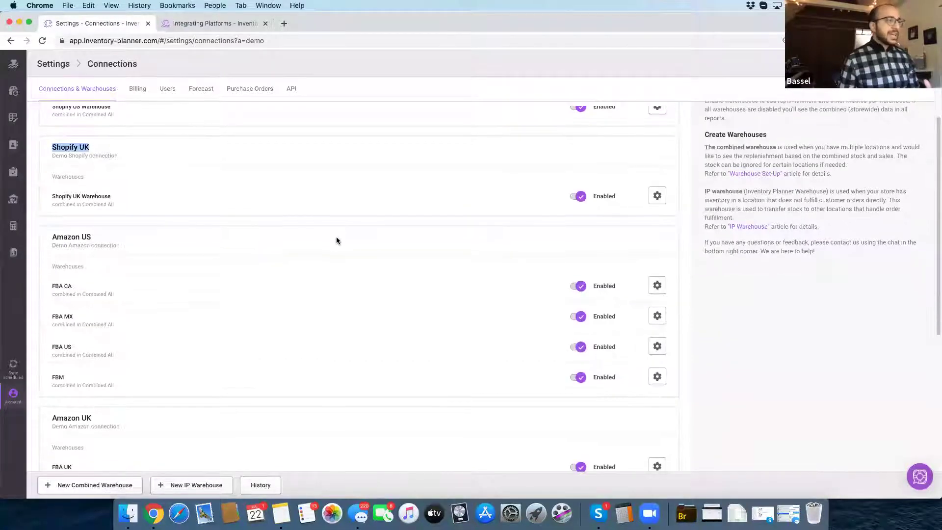
scroll(416, 249, down, 3)
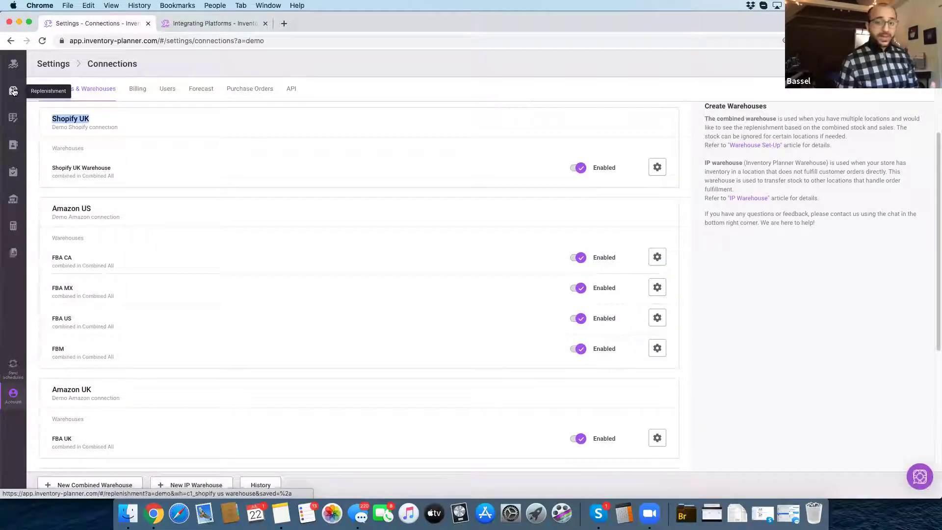
- Open the Replenishment report and switch its warehouse to FBA US
click(14, 91)
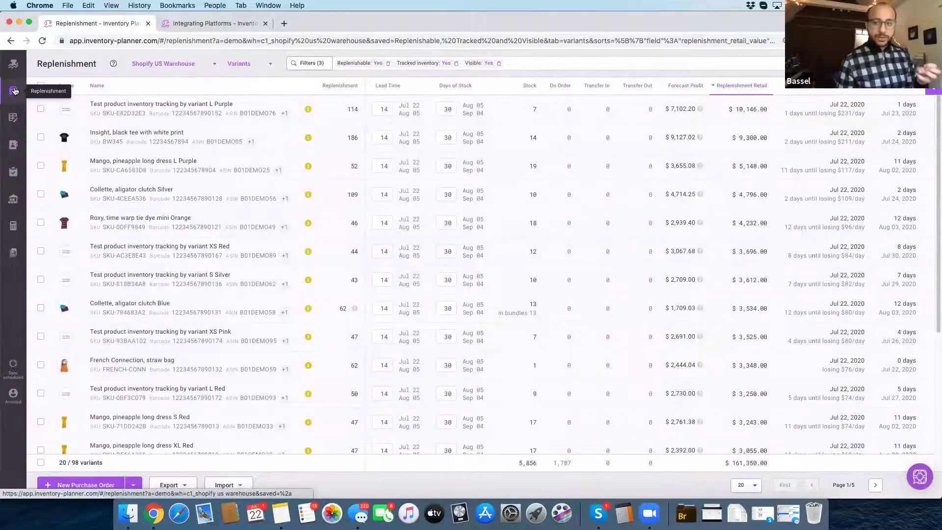
click(191, 65)
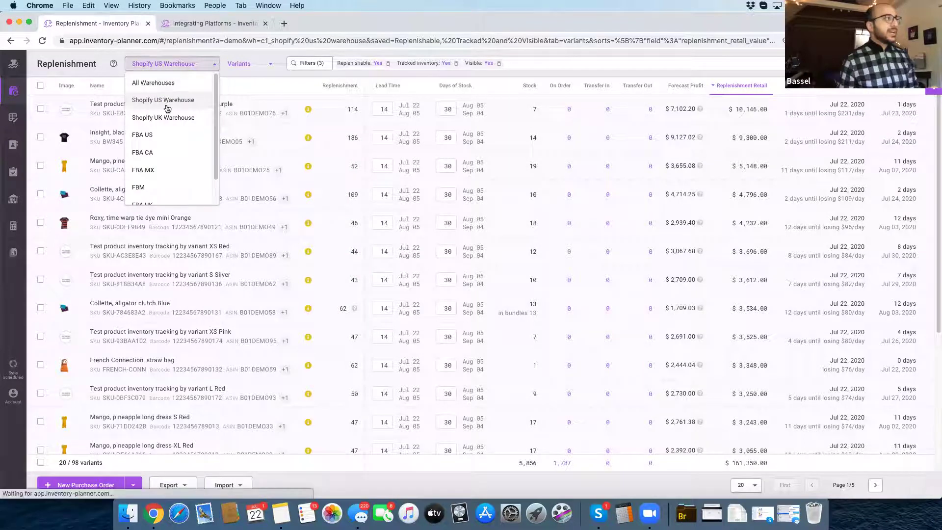
scroll(175, 119, down, 1)
scroll(175, 120, down, 2)
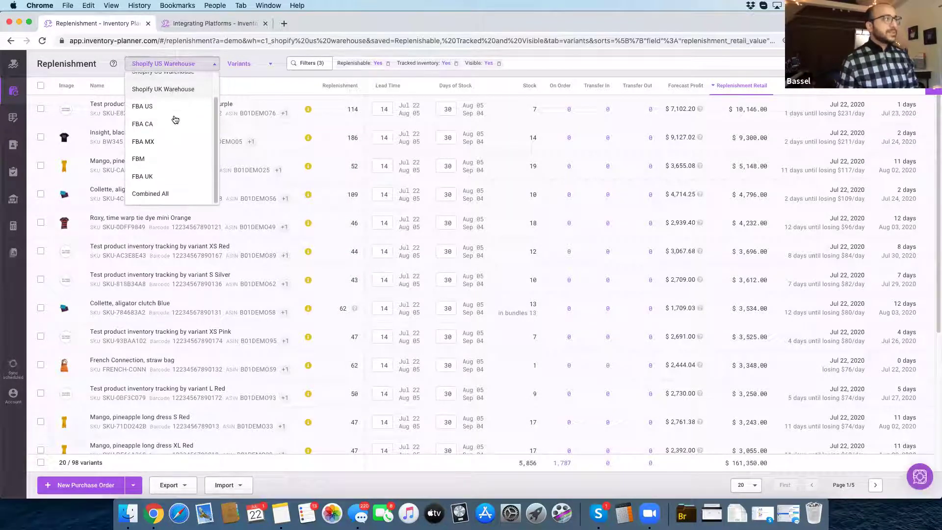
click(173, 114)
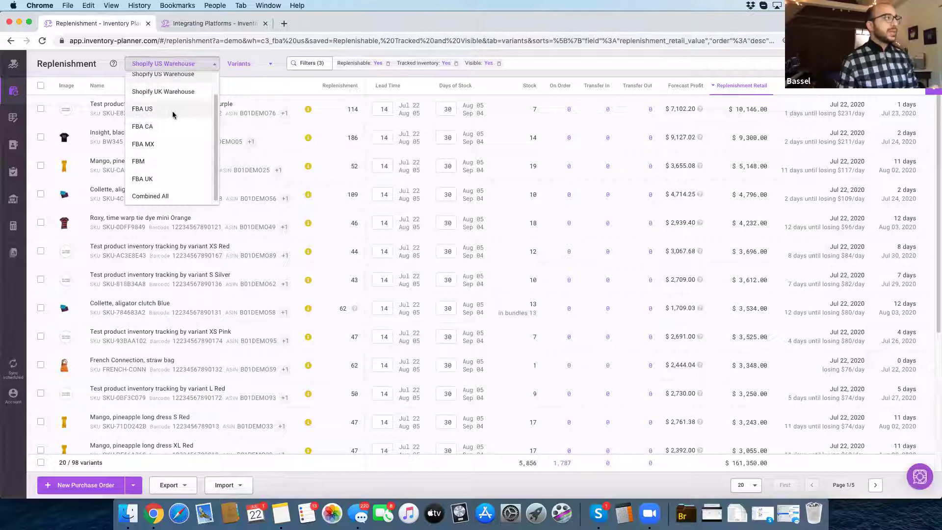
- Switch the Replenishment report's warehouse to Shopify US Warehouse
click(169, 66)
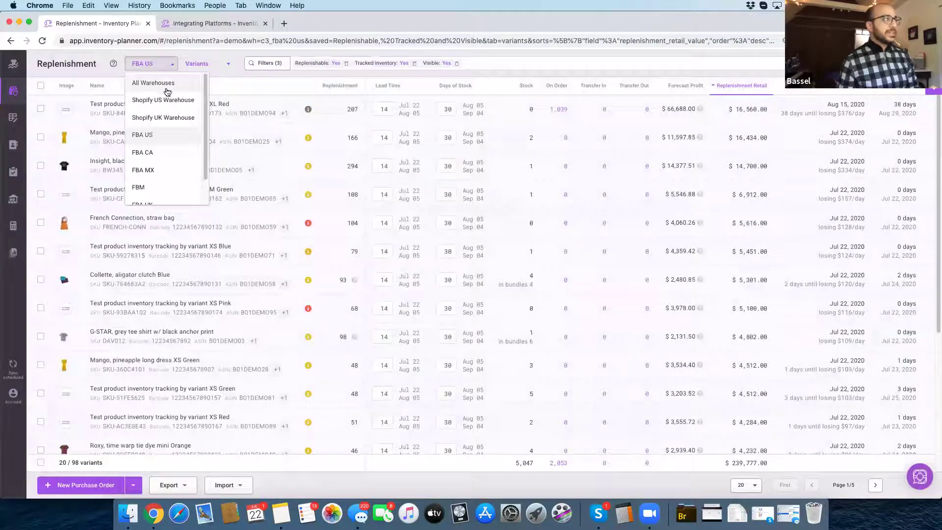
click(169, 101)
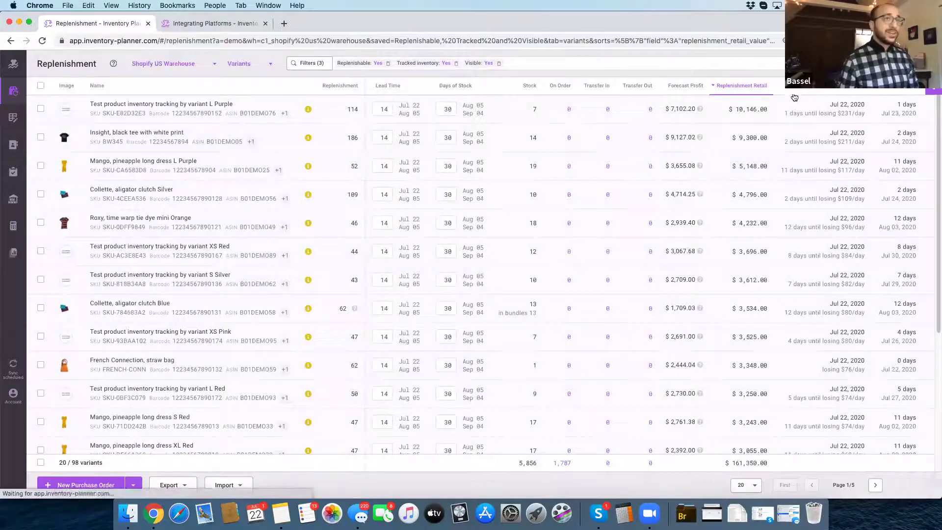
- Add the ASIN, First Sold At and Cost Price columns to the report, placing Cost Price directly after Stock
click(933, 87)
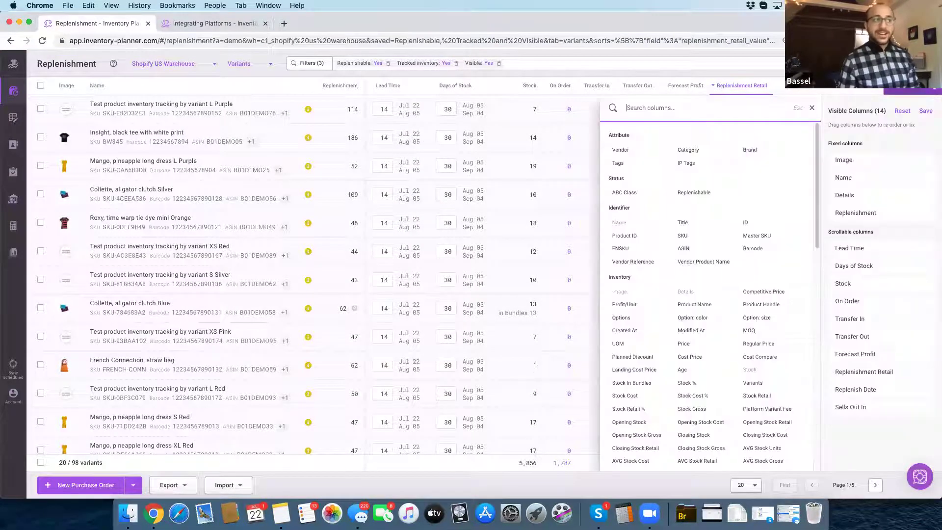
click(690, 250)
scroll(677, 270, down, 5)
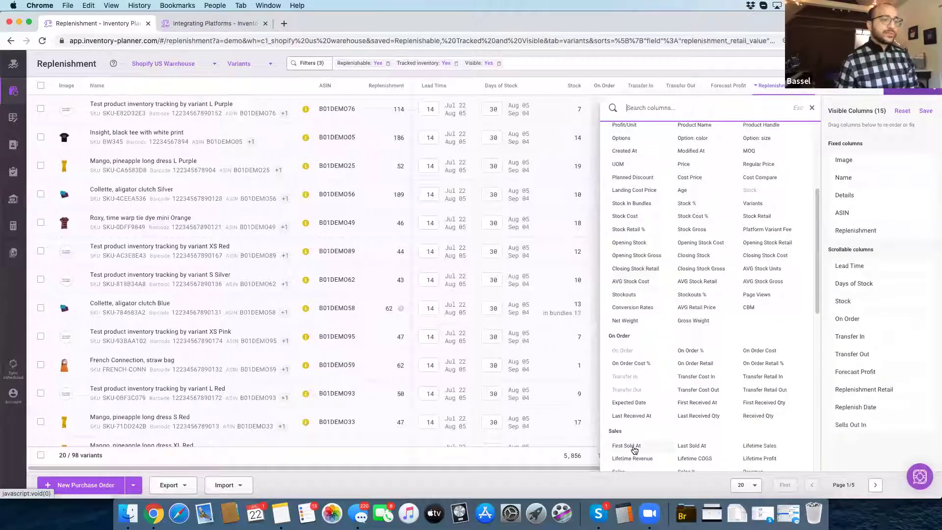
click(630, 447)
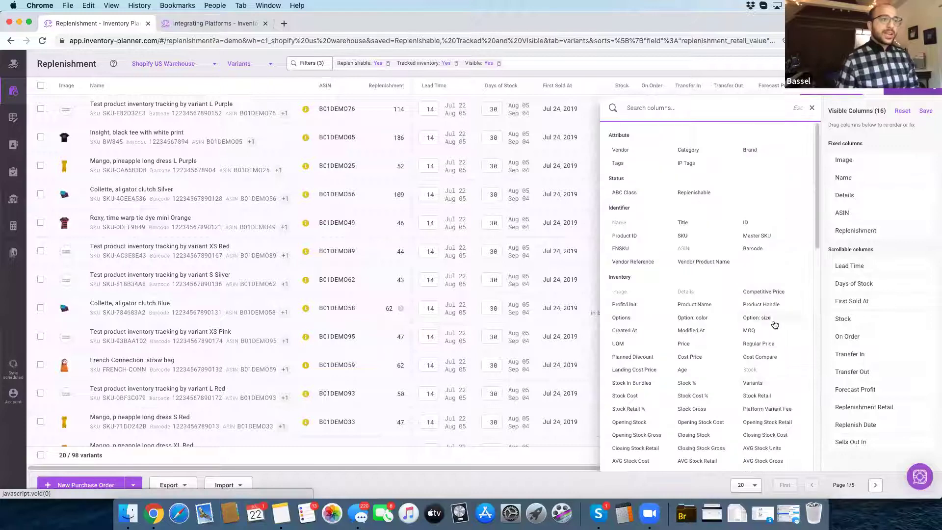
drag(697, 361, 870, 337)
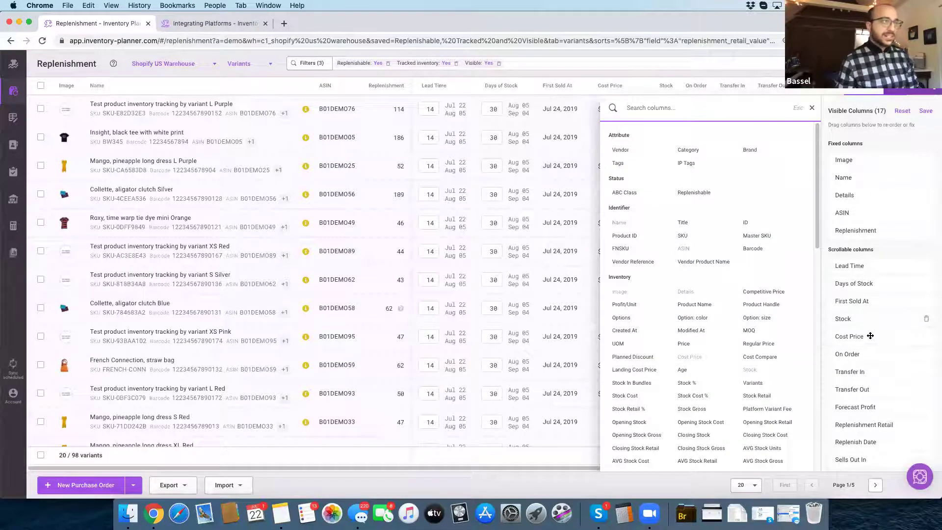
key(Escape)
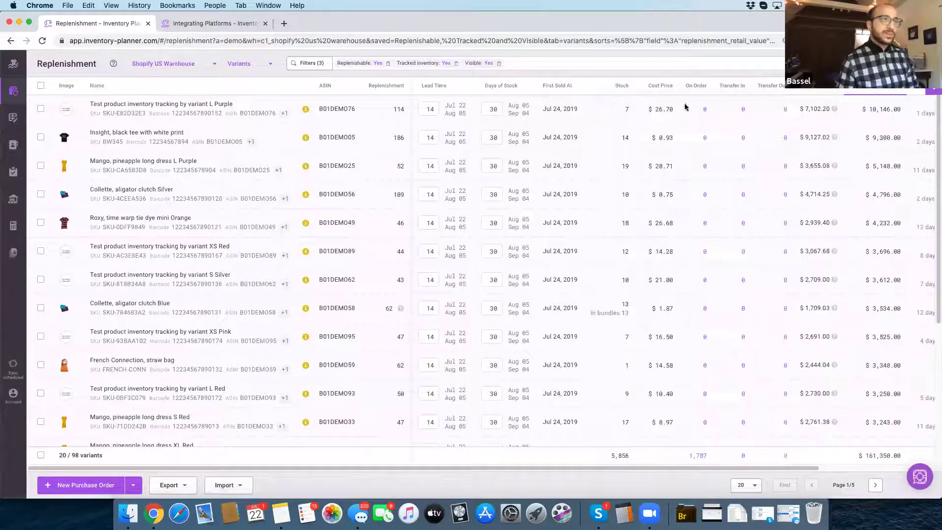
click(934, 94)
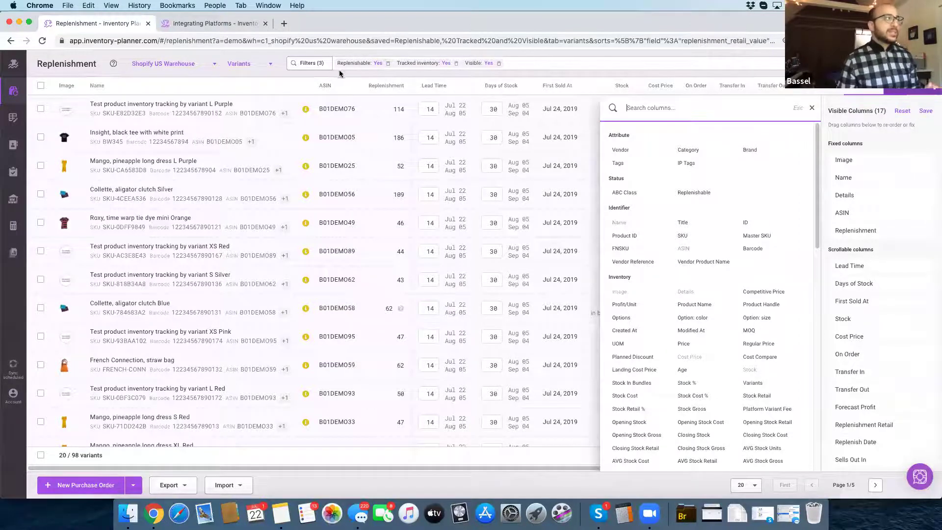
key(Escape)
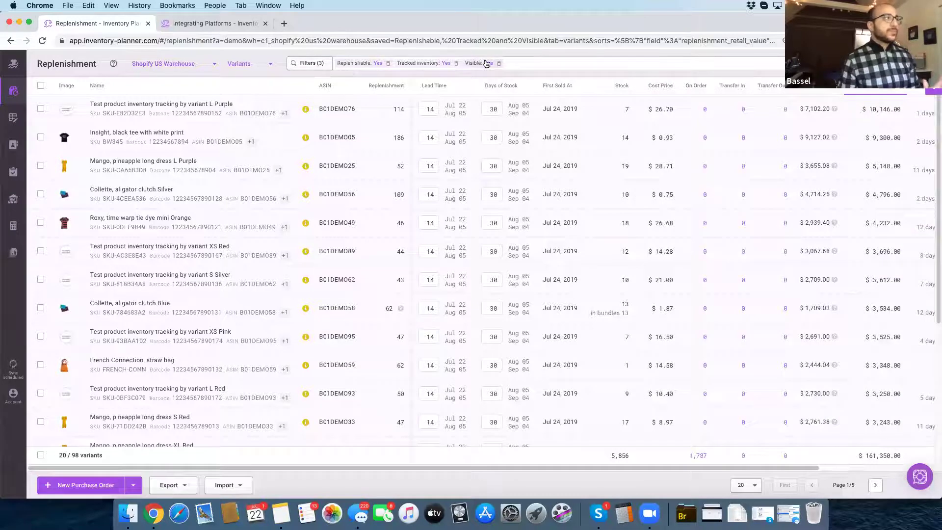
- Remove the Visible and Tracked inventory filters from the report, leaving only the Replenishable filter
click(487, 63)
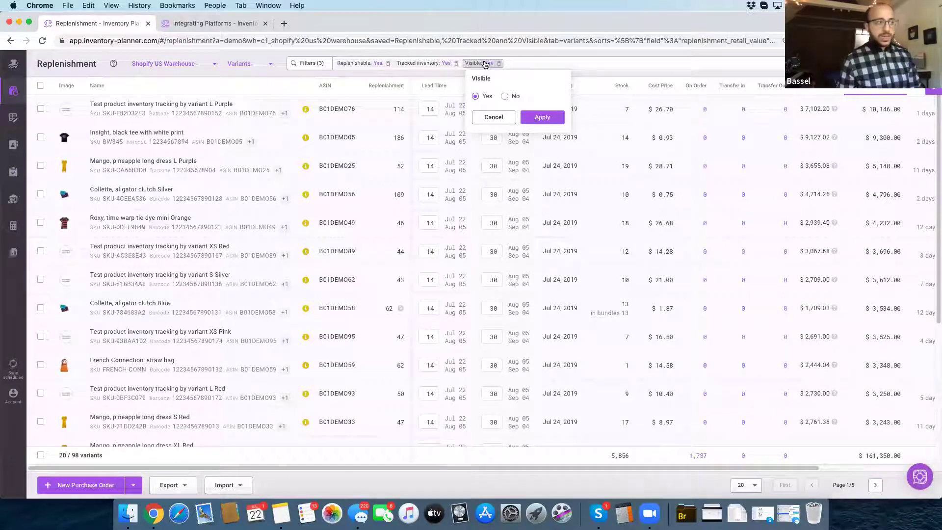
click(506, 97)
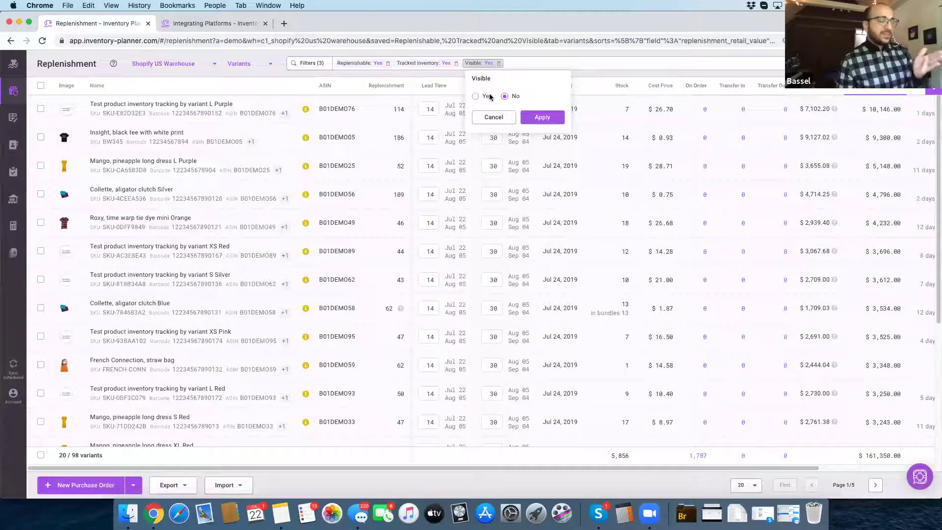
click(499, 64)
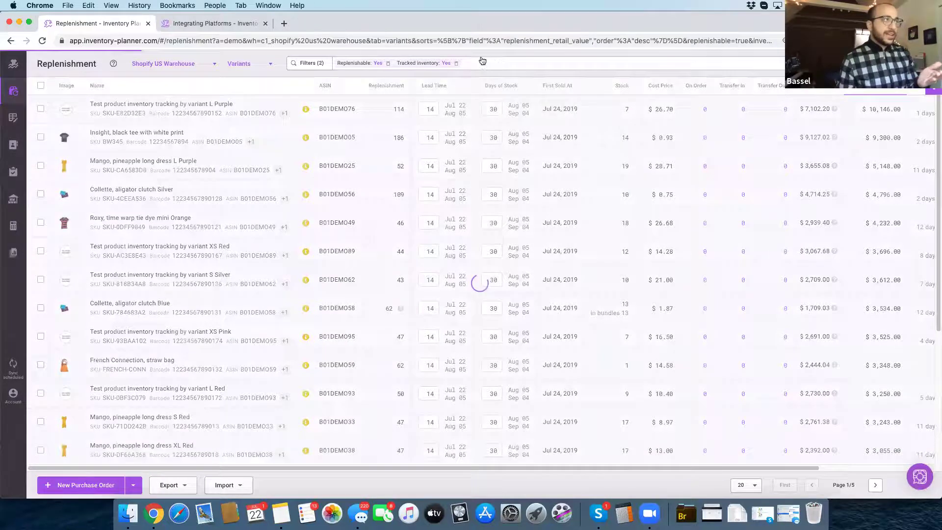
click(447, 64)
click(456, 63)
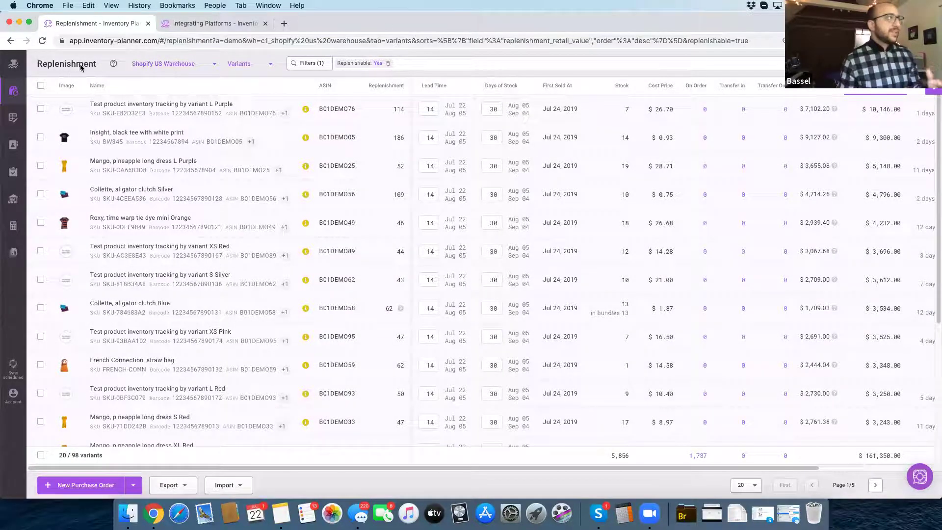
- Select every variant across all pages of the report and view the available bulk actions
click(40, 109)
click(41, 137)
click(41, 165)
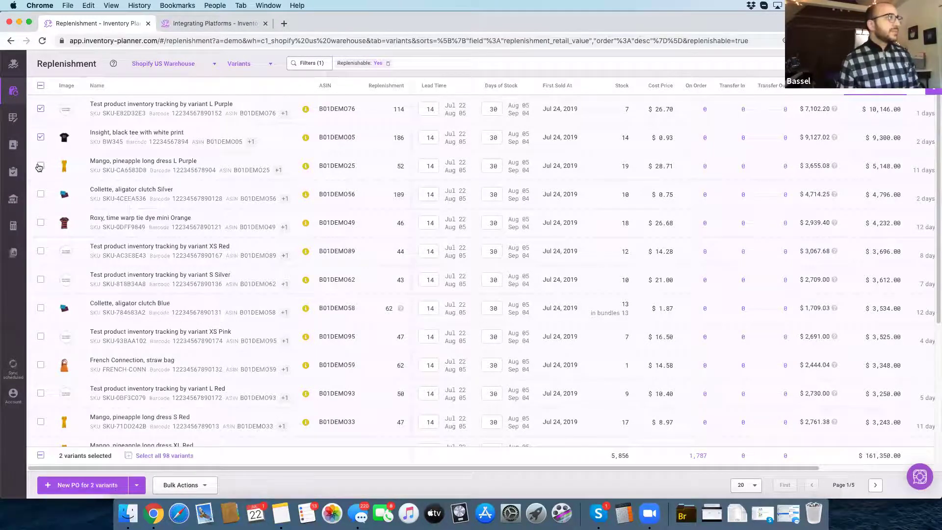
click(41, 86)
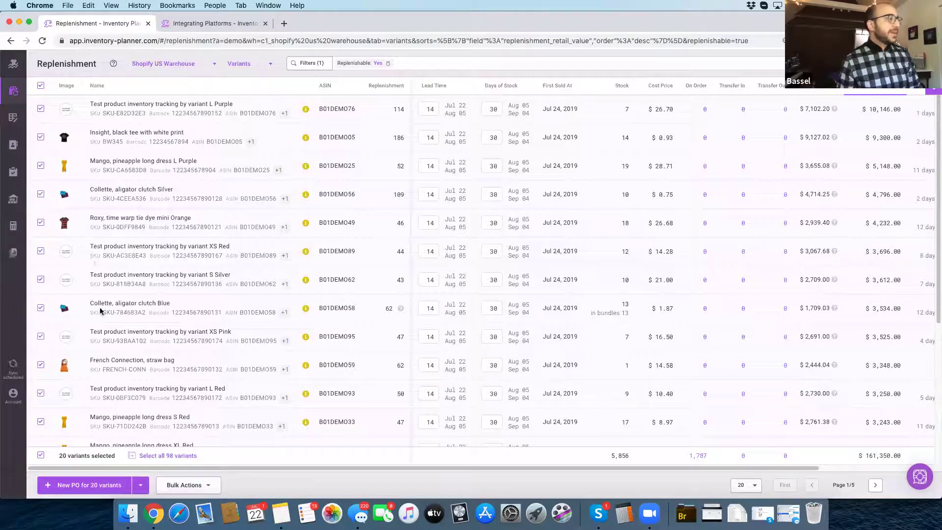
click(177, 456)
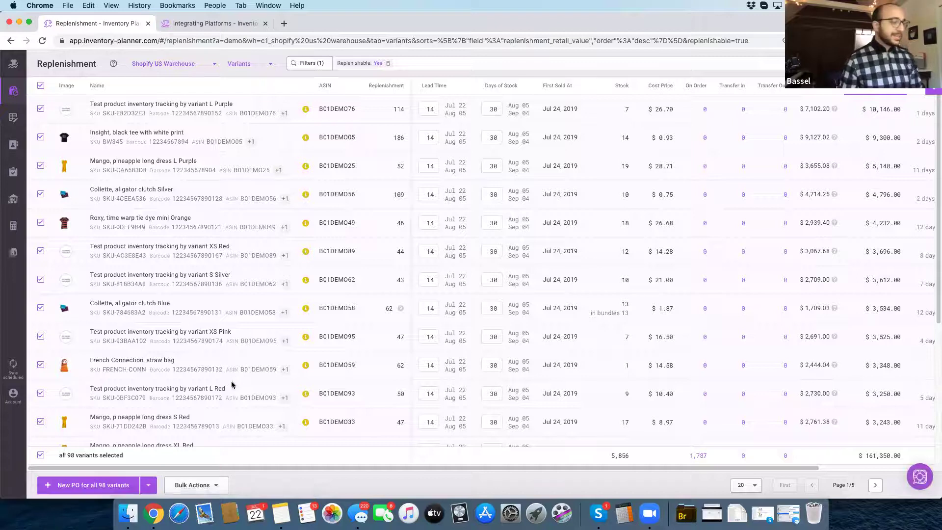
click(220, 486)
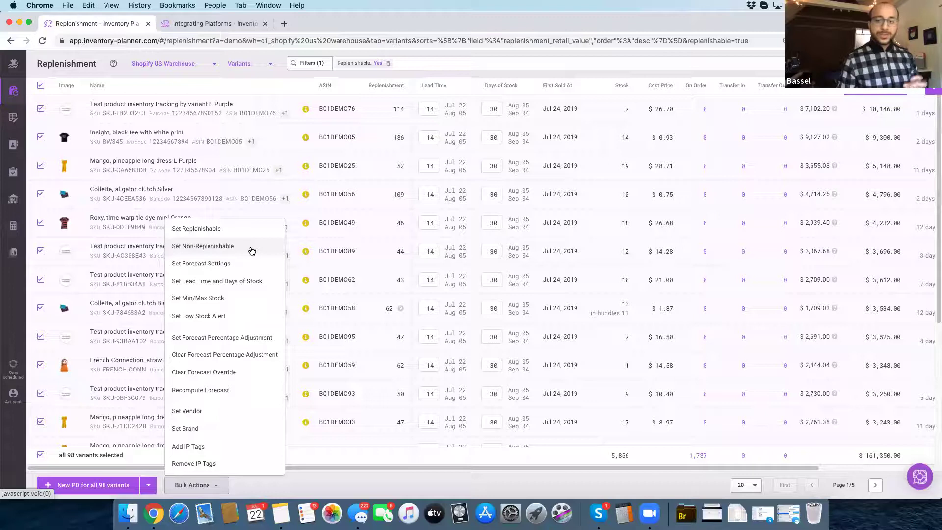
- View the Replenishable filter's Yes and No options, keep it on Yes, and clear the variant selection
click(367, 63)
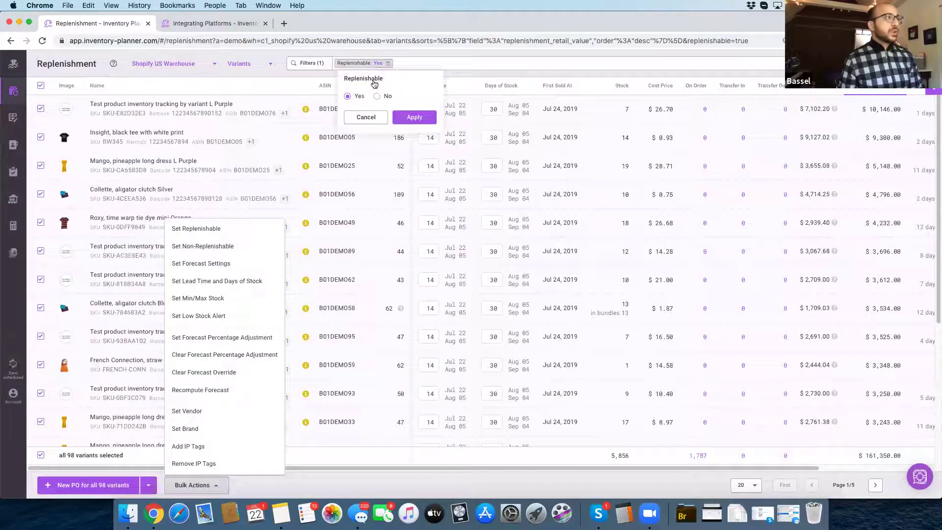
click(378, 97)
click(354, 96)
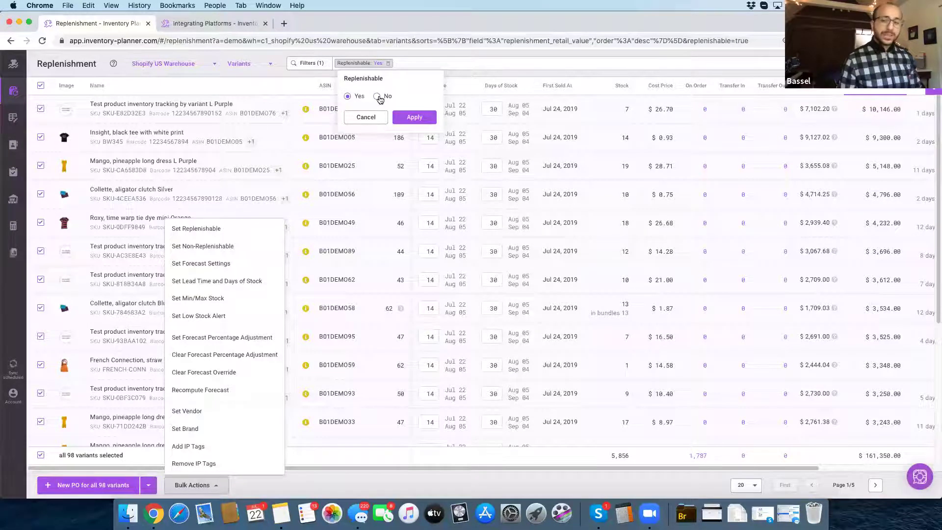
click(41, 86)
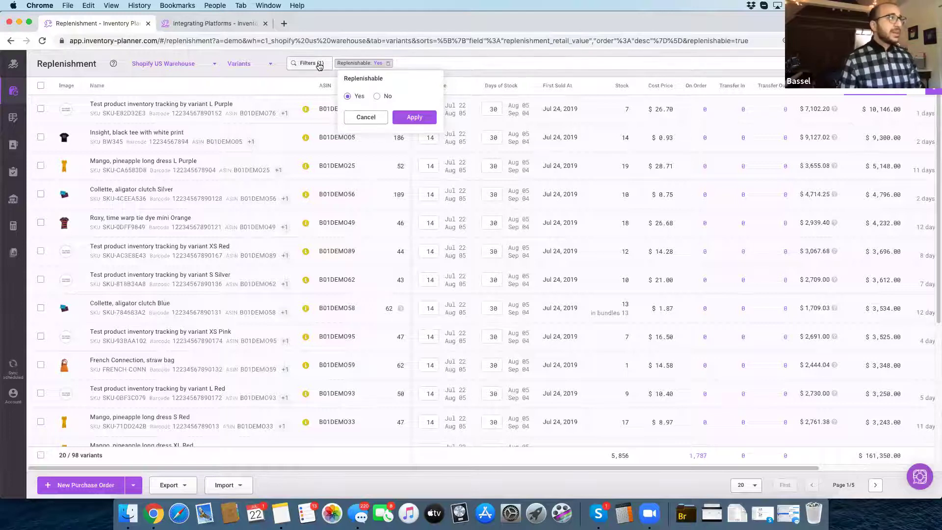
- Add an empty Tag filter and the search term "blue" to the report's filters and apply them
click(308, 64)
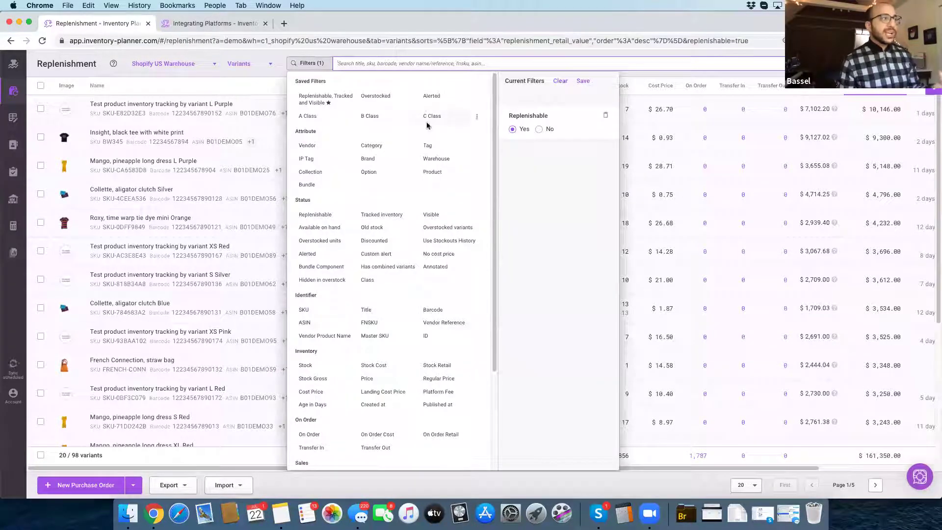
click(434, 148)
click(450, 61)
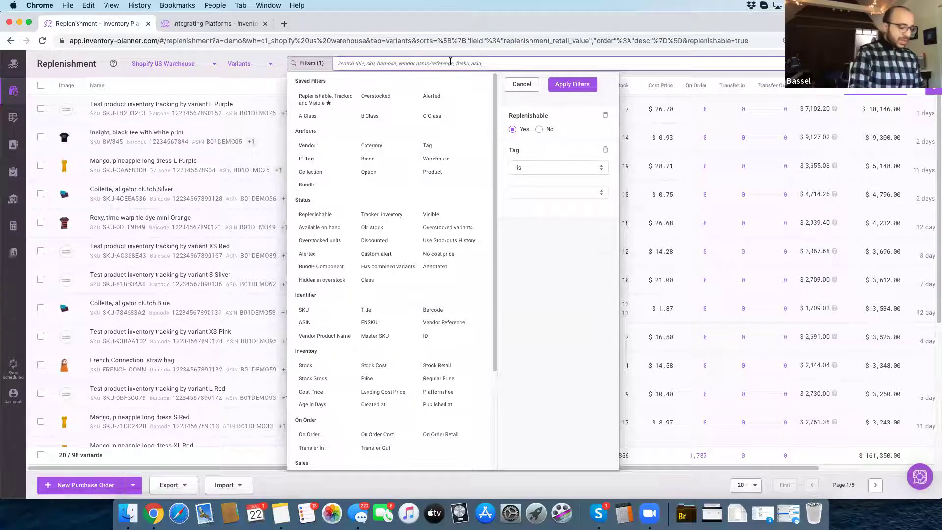
text(blue)
key(Return)
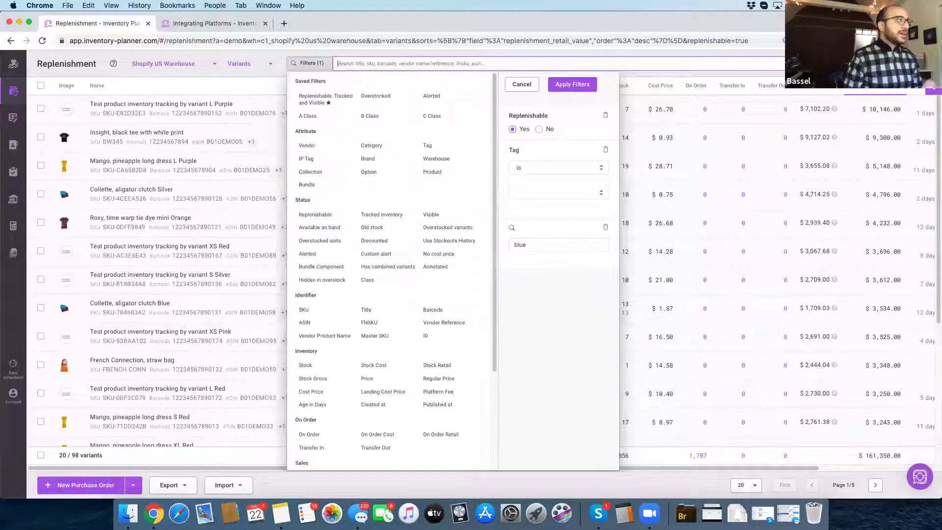
click(584, 84)
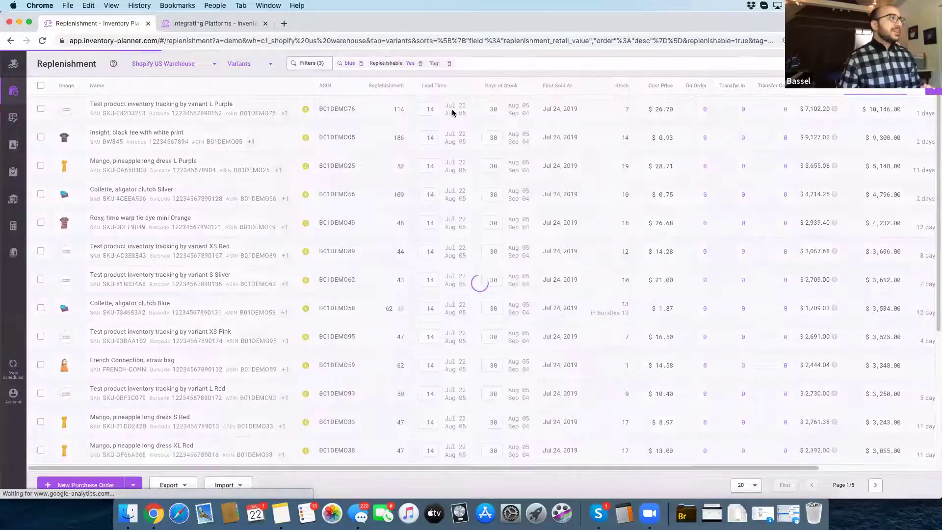
- Remove the Tag, Replenishable and "blue" filters so the report has no filters
click(449, 65)
click(421, 63)
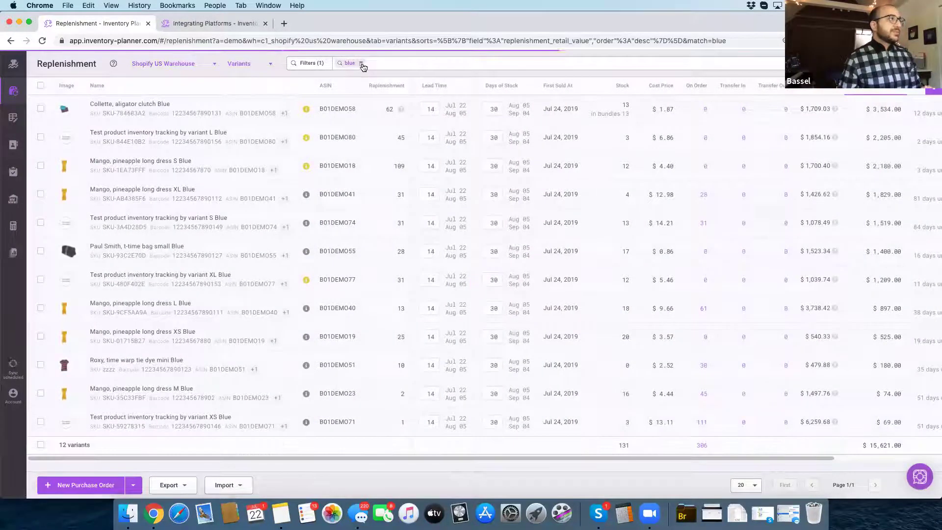
click(361, 63)
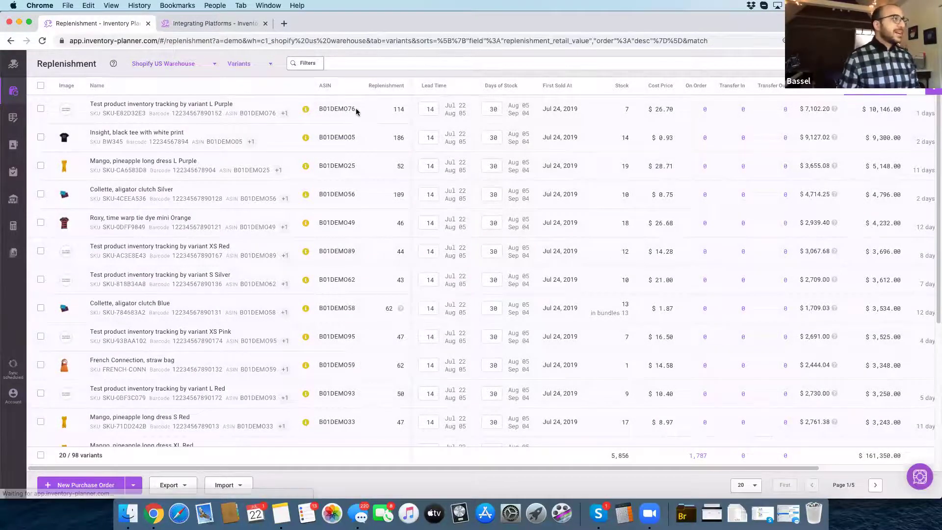
- Try to search the report for the first variant's SKU code, E82D32E3
drag(147, 115, 117, 119)
key(super+c)
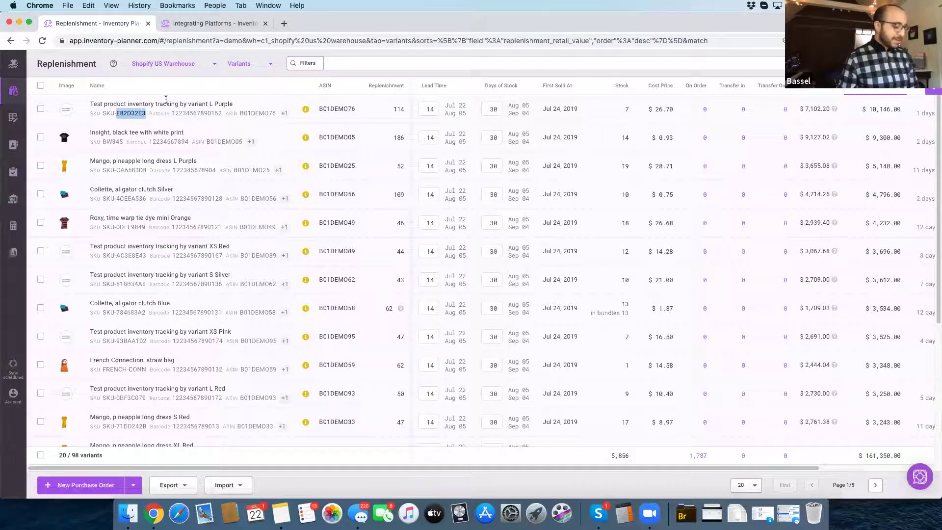
click(379, 68)
key(super+v)
- Search the report for "4CEEA536,bw345" to look up two SKUs together, and clear that search filter
drag(146, 199, 117, 206)
key(super+c)
click(399, 66)
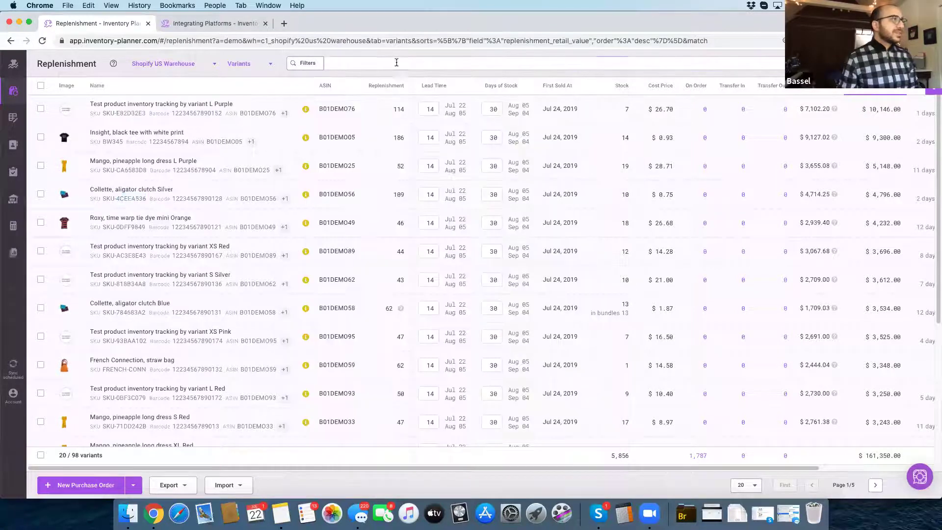
key(super+v)
text(,)
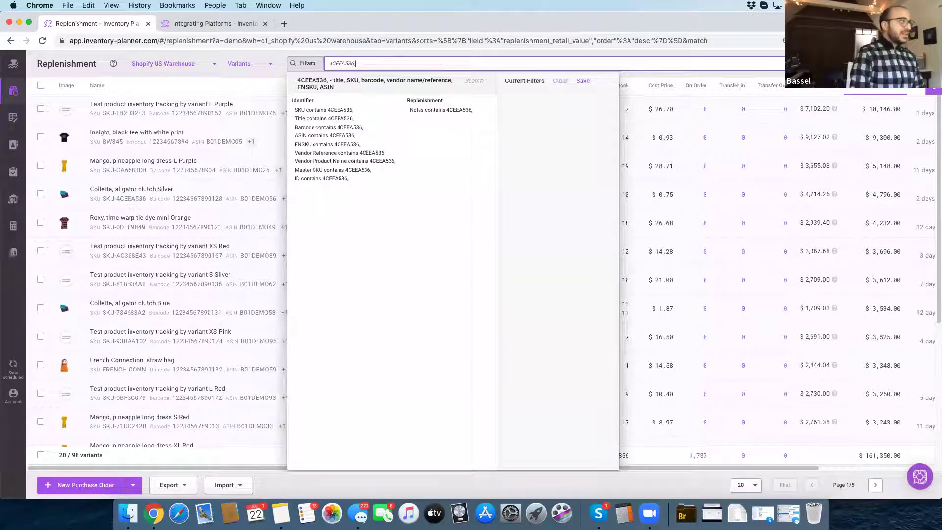
text(bw345)
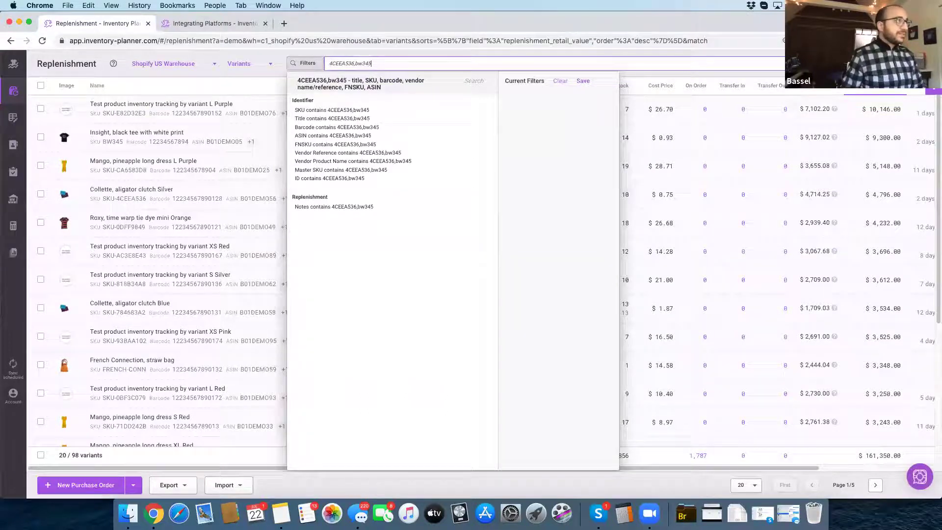
key(Return)
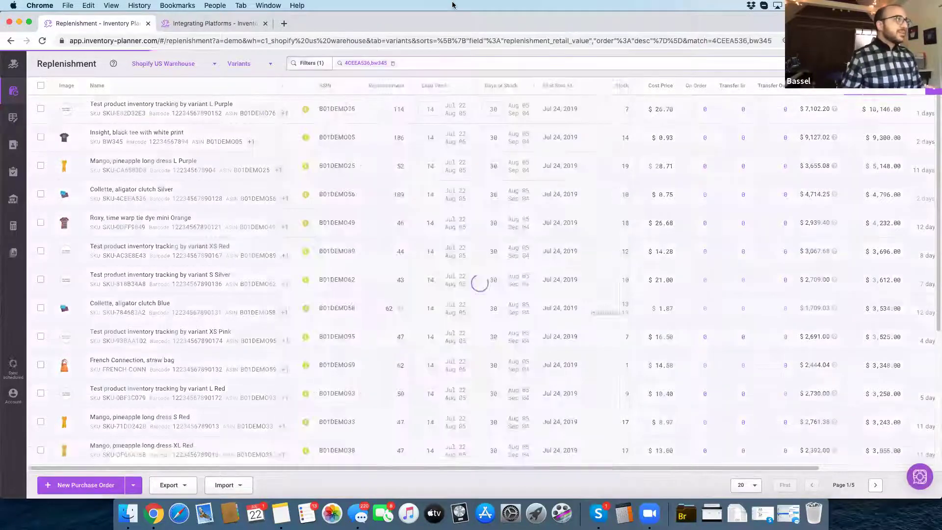
click(373, 68)
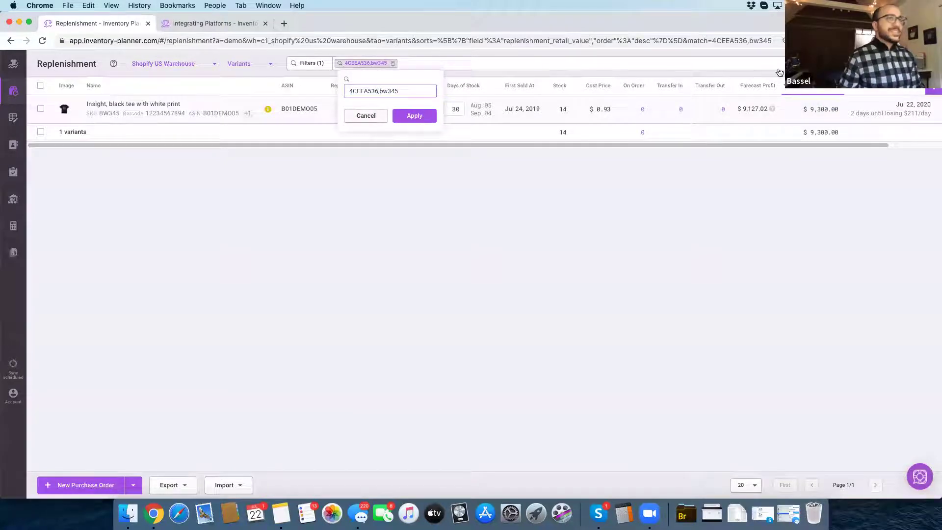
click(393, 63)
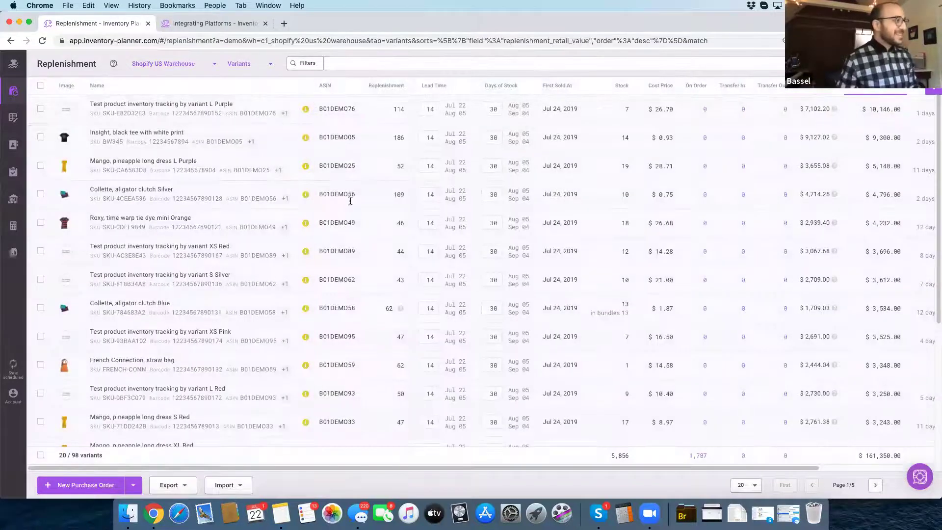
drag(146, 113, 116, 120)
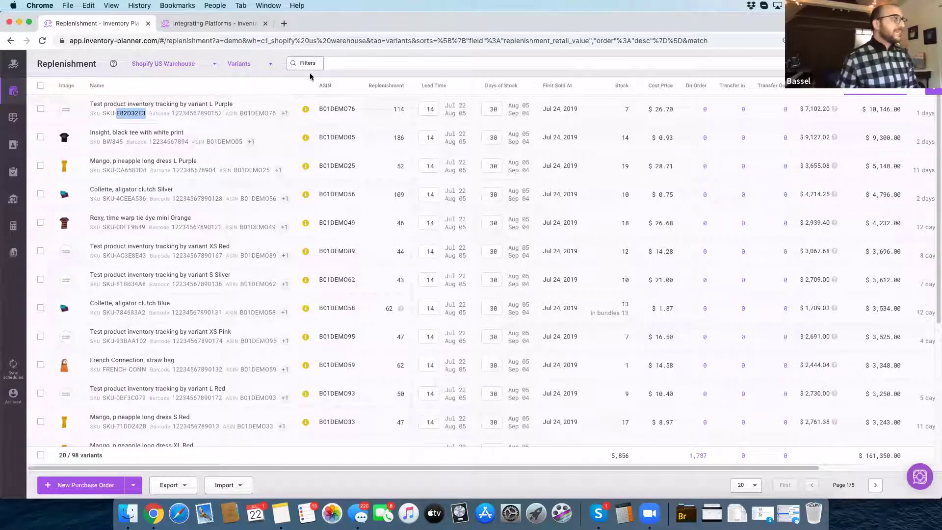
click(462, 101)
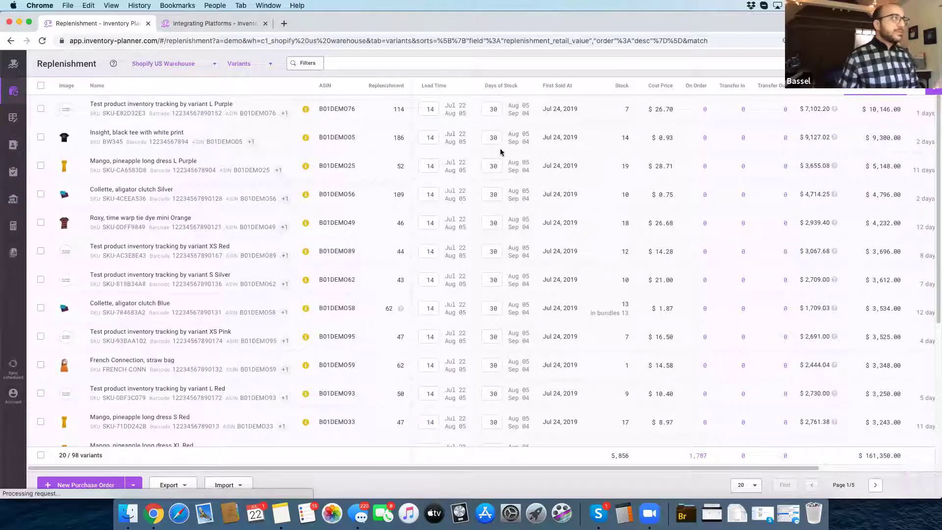
- Check the report's warehouse choices, open the account's Connections & Warehouses settings and review the warehouses under each connection
click(190, 64)
scroll(183, 190, down, 2)
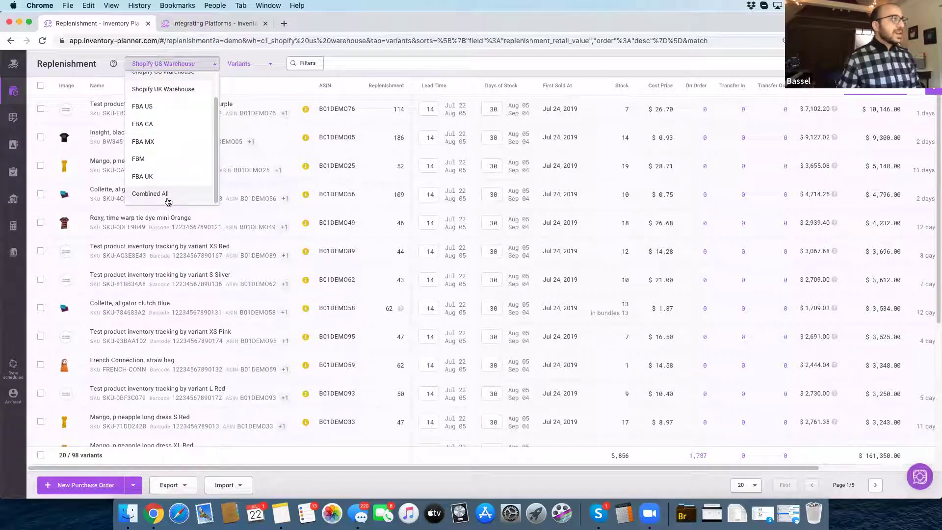
click(17, 400)
click(14, 401)
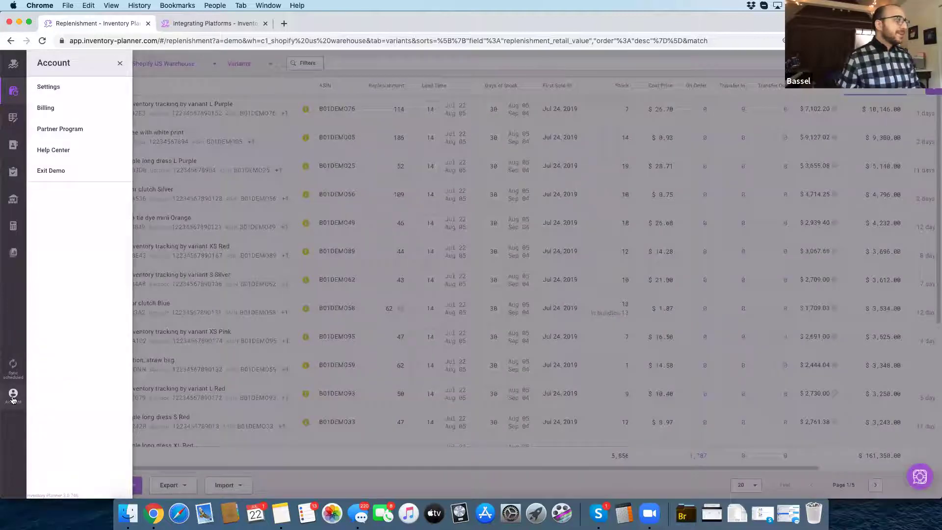
click(77, 89)
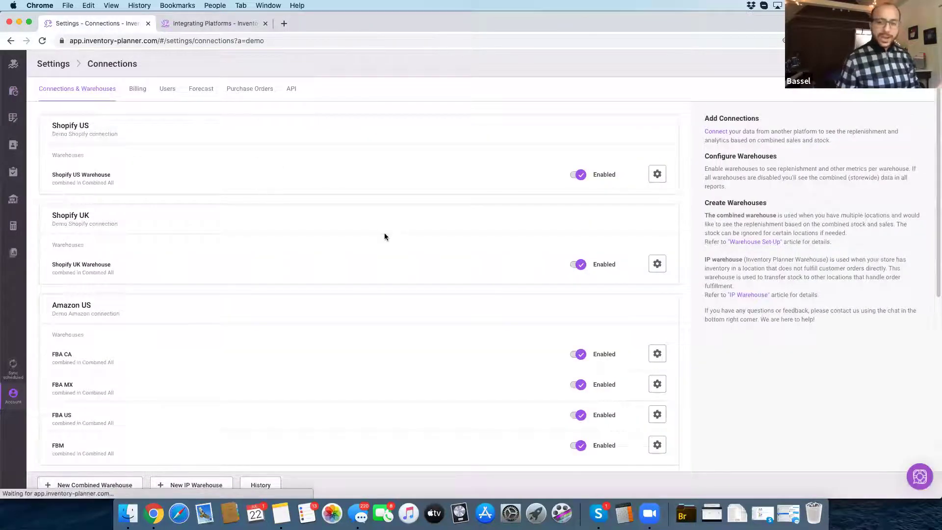
scroll(385, 235, down, 3)
scroll(384, 235, down, 3)
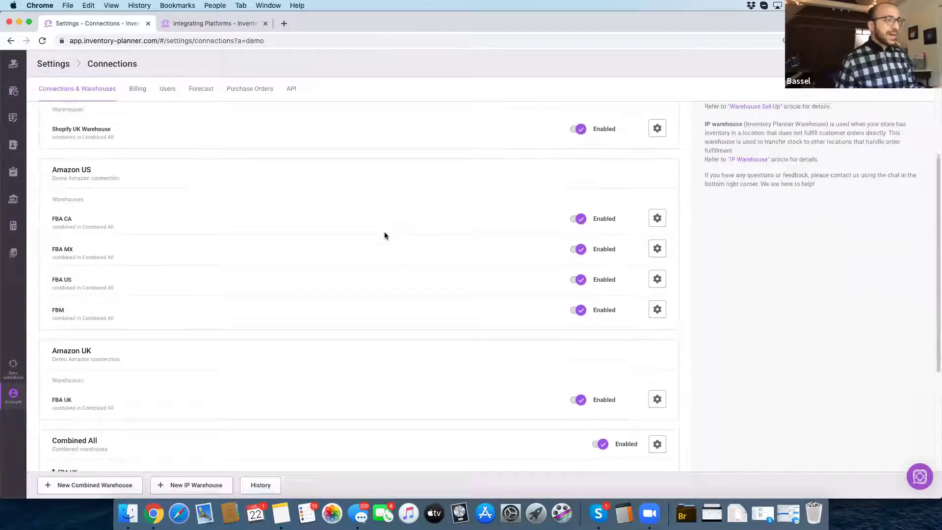
scroll(384, 234, up, 6)
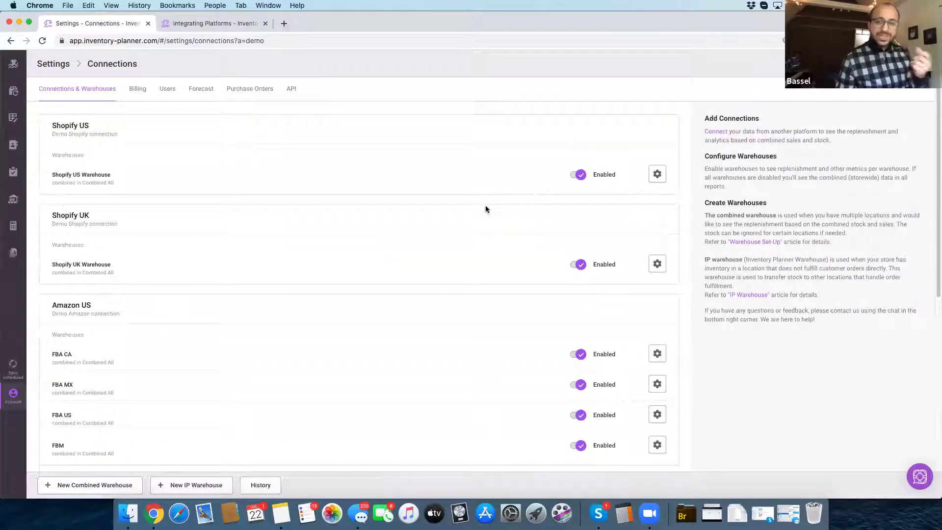
- Switch off the FBM warehouse under the Amazon US connection
scroll(510, 226, down, 1)
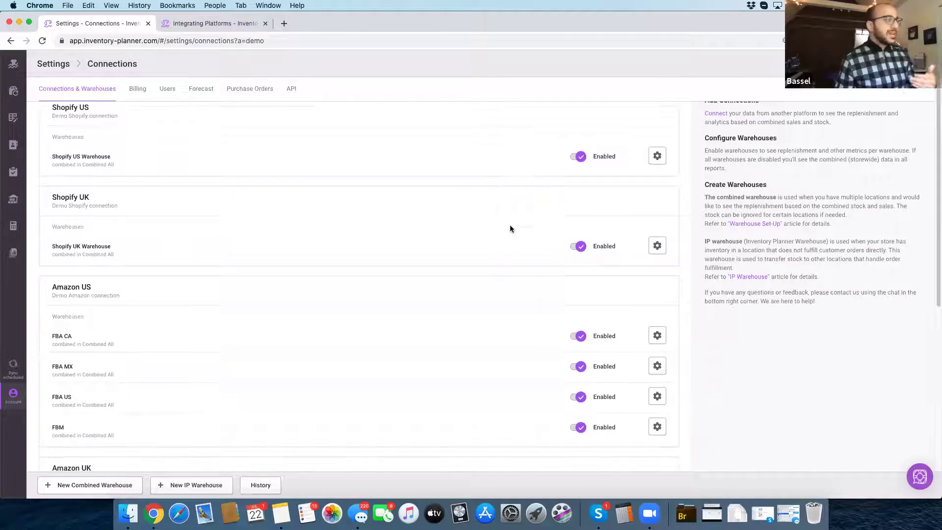
scroll(510, 229, down, 2)
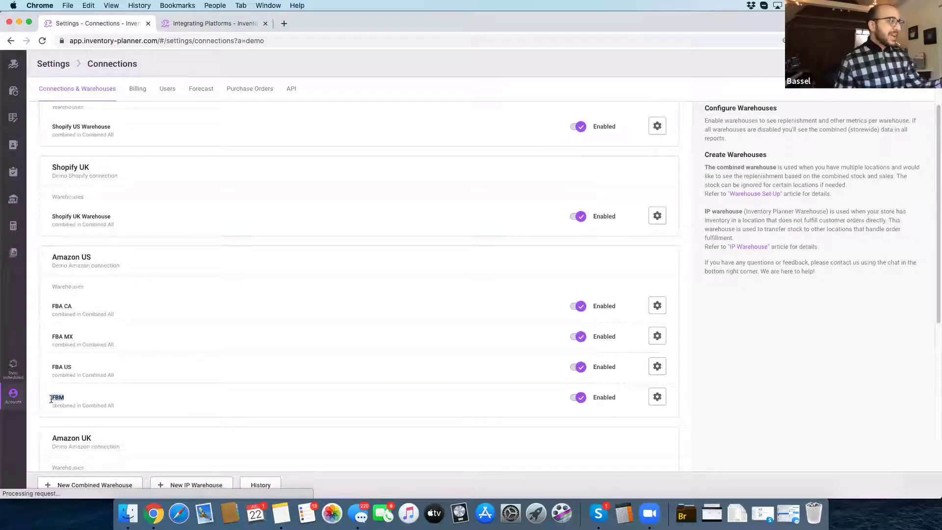
scroll(376, 339, down, 1)
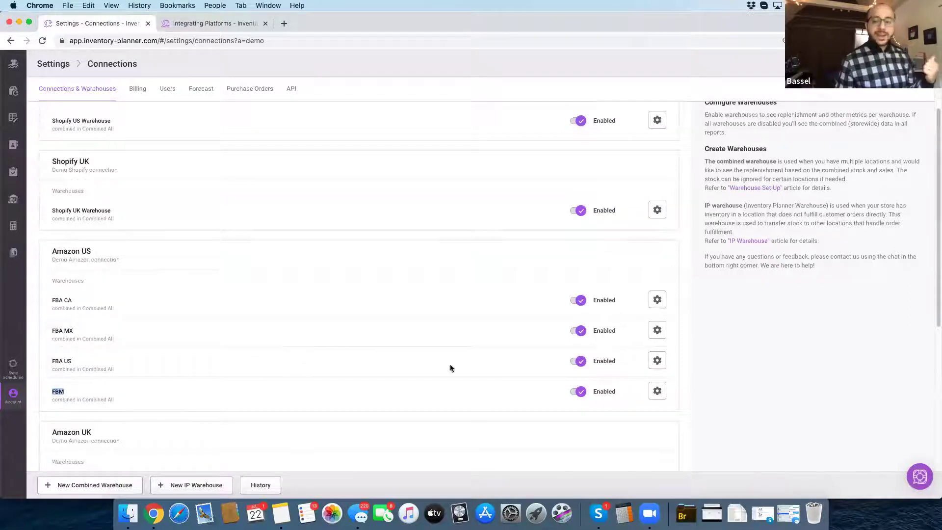
click(575, 391)
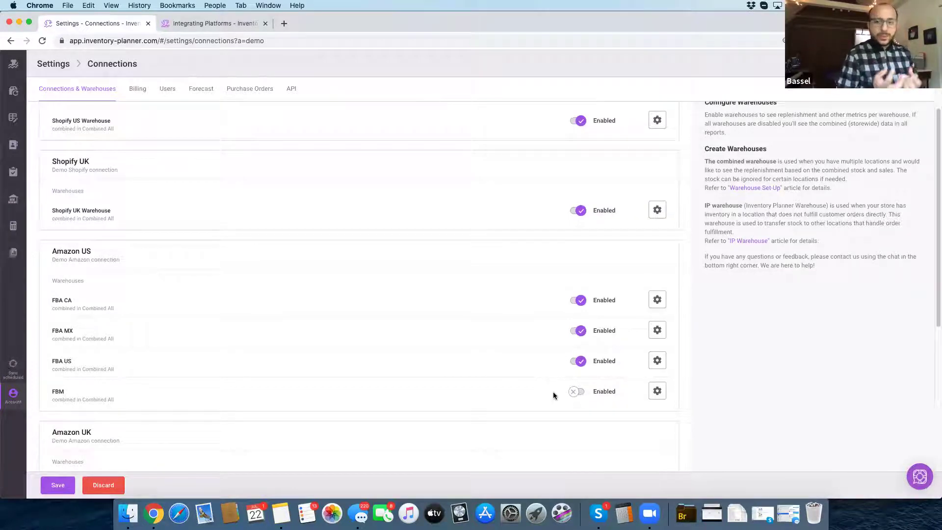
- In the Combined All warehouse, set FBM's combine method to "combine sales, ignore stock and purchase orders" and discard the change
scroll(395, 390, down, 5)
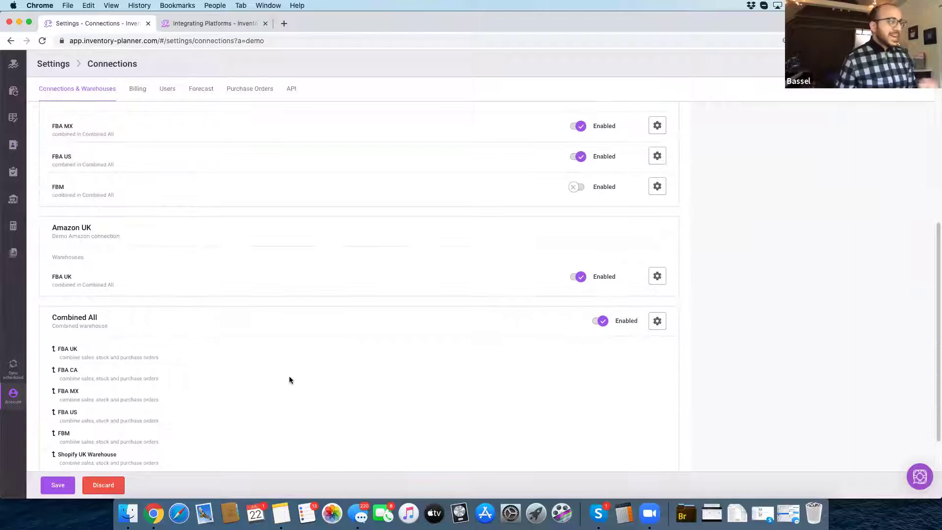
scroll(216, 356, down, 2)
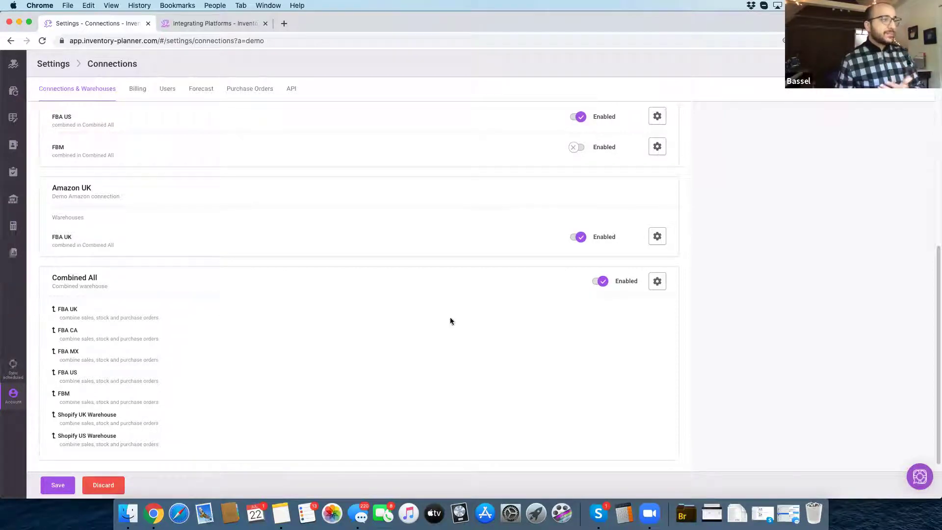
click(657, 281)
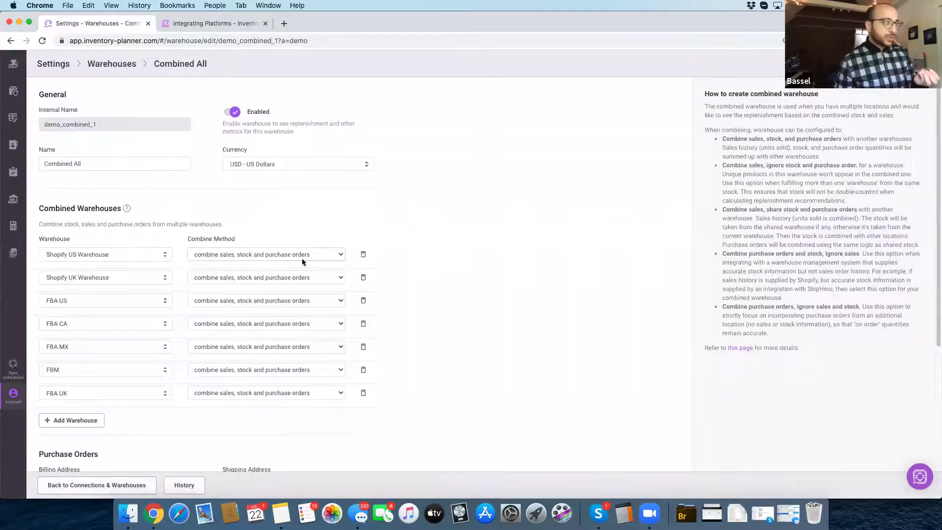
click(234, 371)
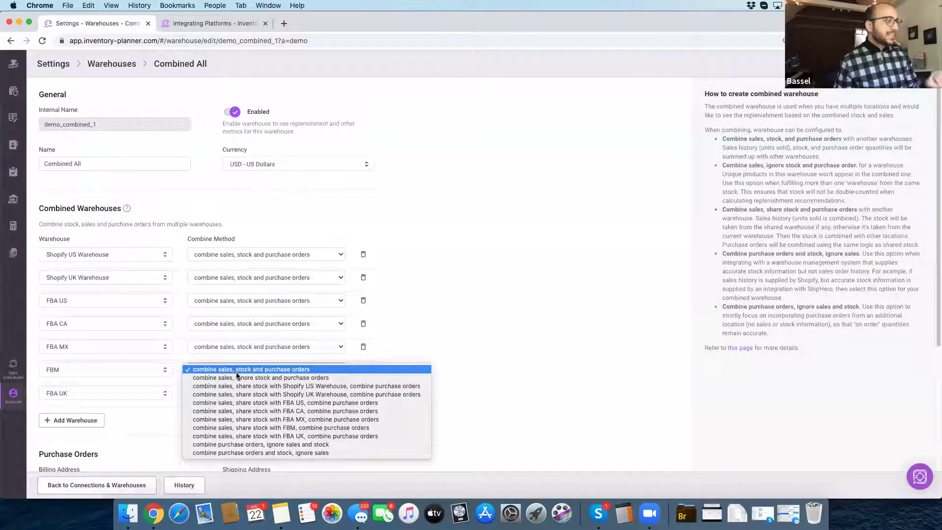
click(248, 378)
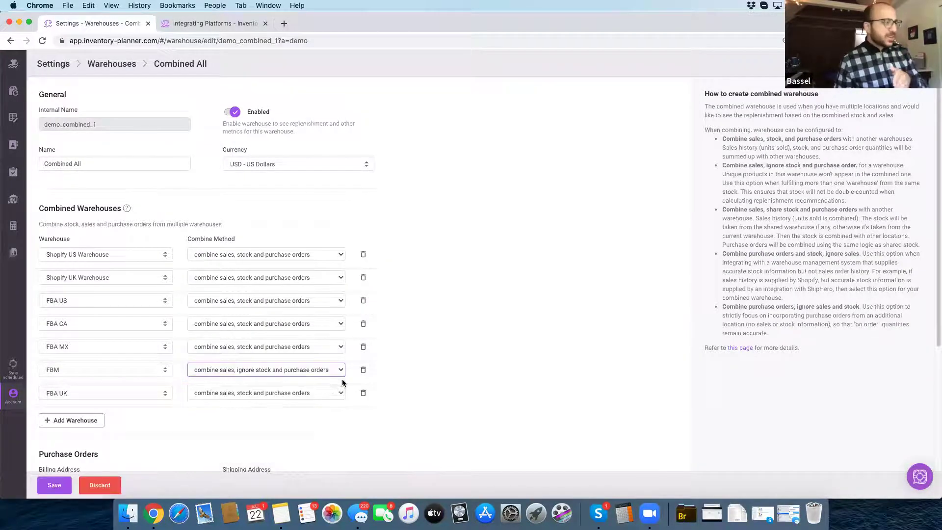
click(134, 259)
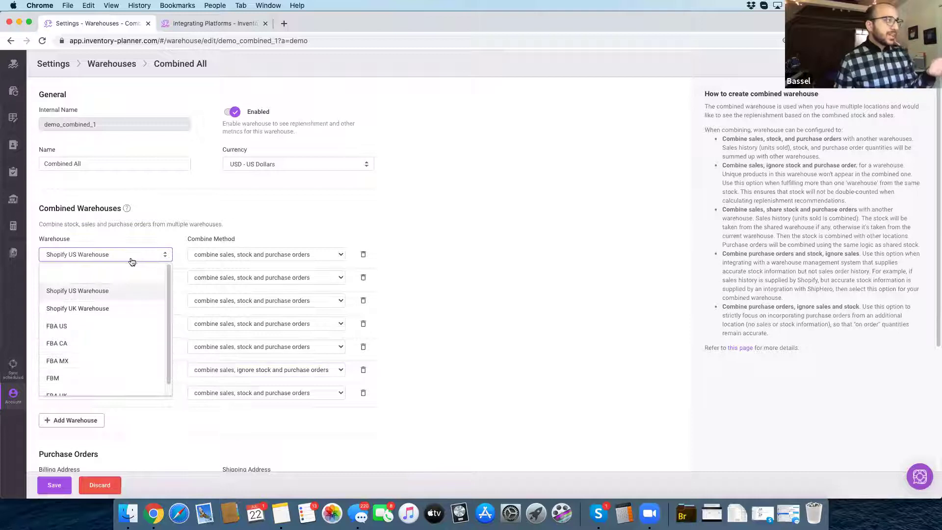
click(521, 277)
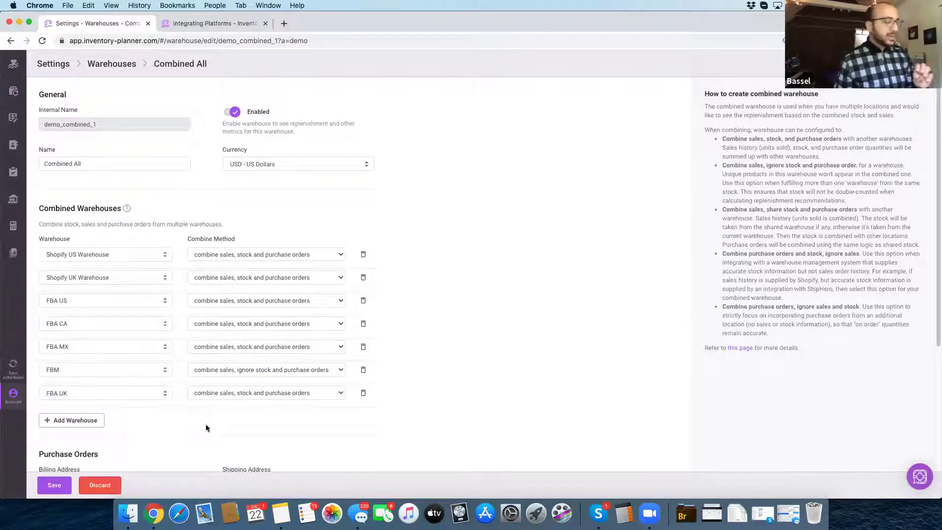
click(100, 484)
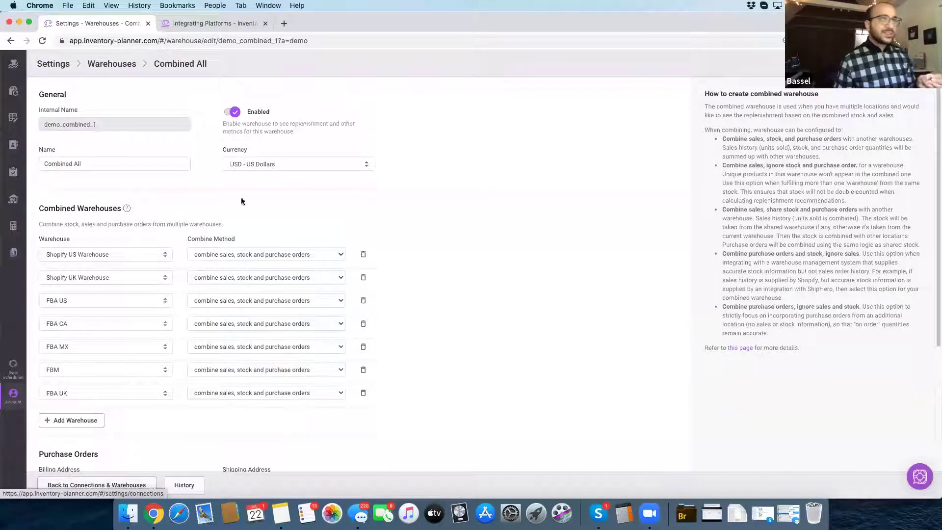
- Show the Replenishment report for the Combined All warehouse
click(10, 98)
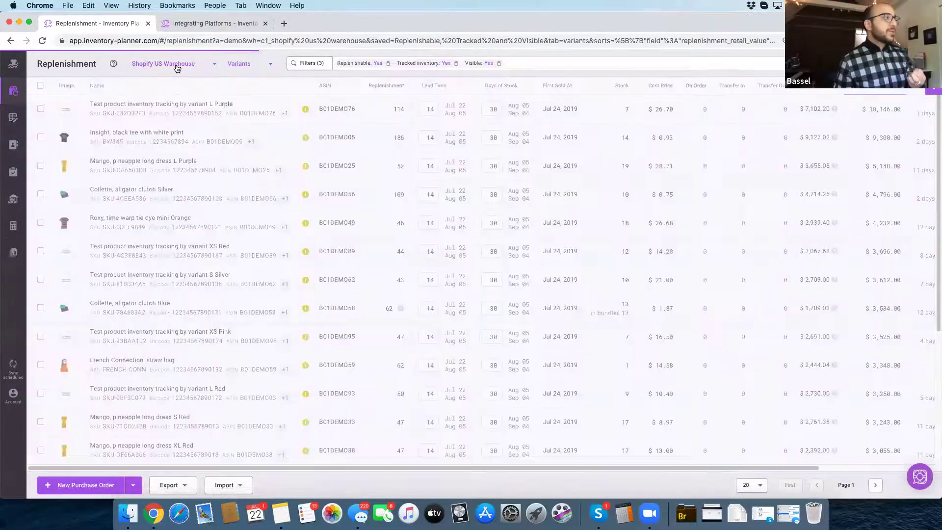
click(177, 68)
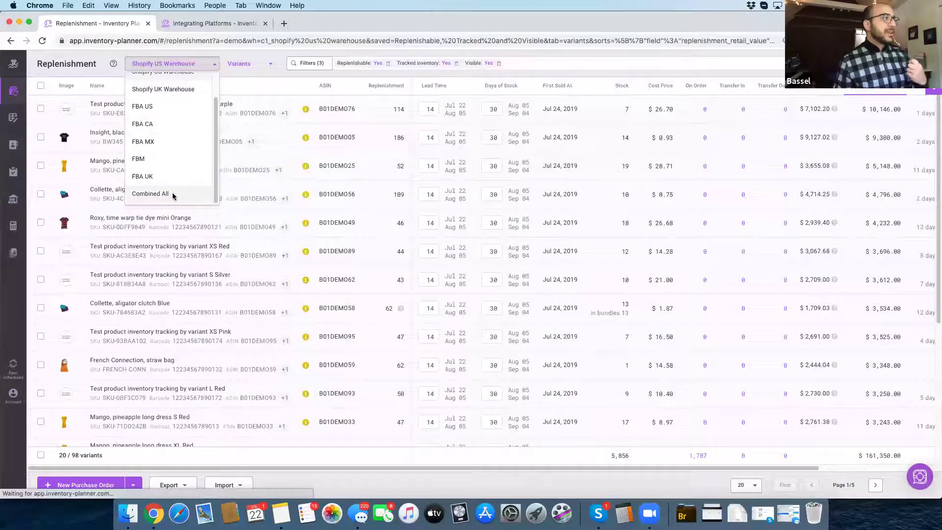
click(173, 194)
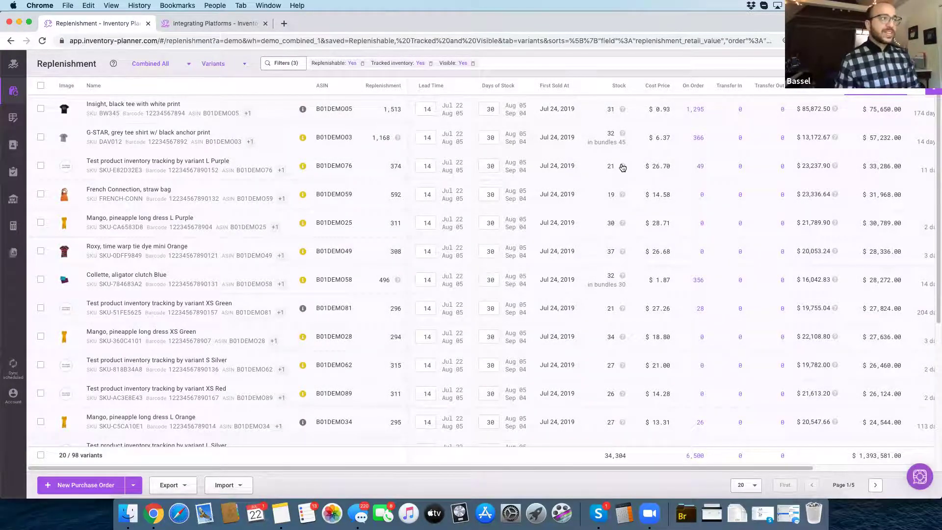
- View the per-warehouse stock breakdowns of the L Purple test variant and the Roxy mini, and the black tee's sales by warehouse
mouse_move(622, 167)
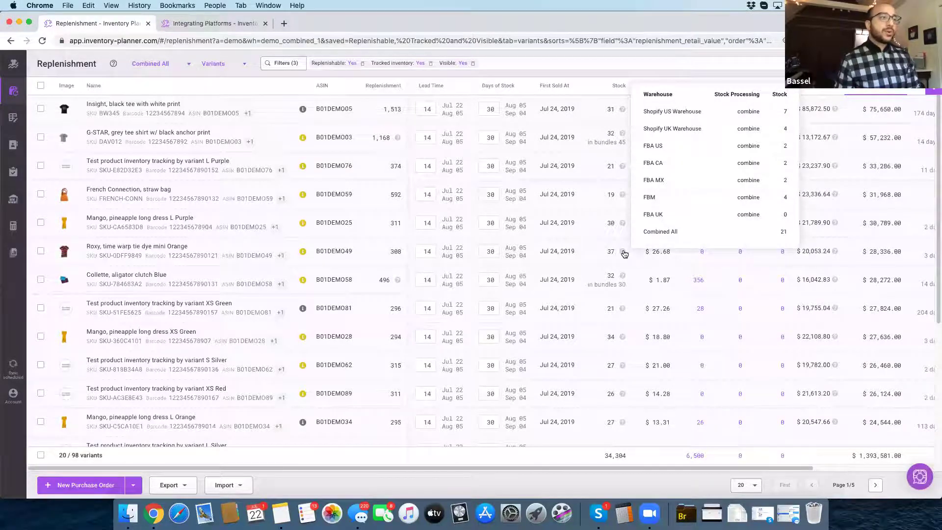
mouse_move(624, 253)
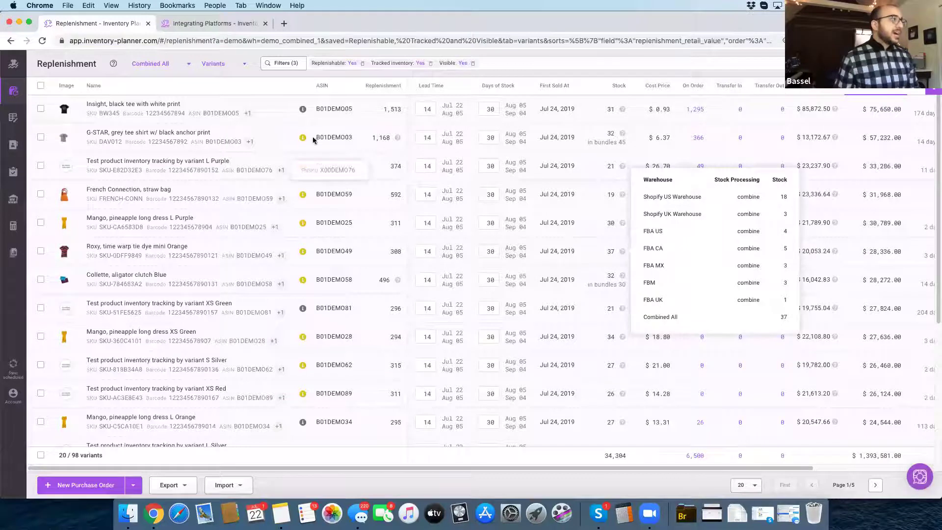
mouse_move(297, 112)
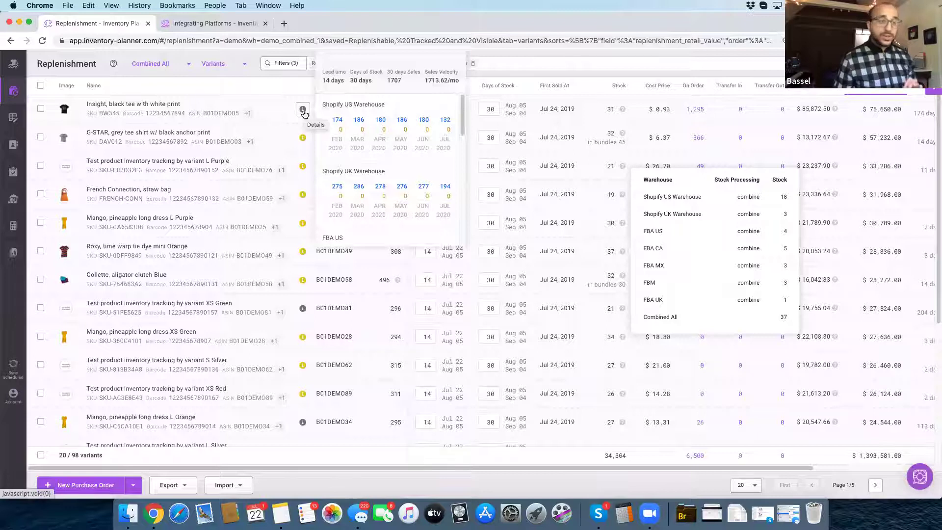
click(932, 88)
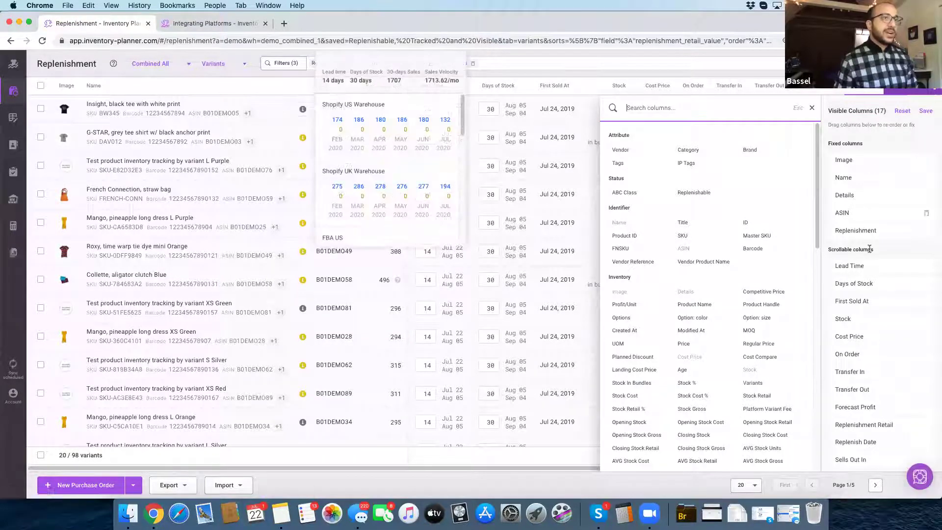
click(338, 73)
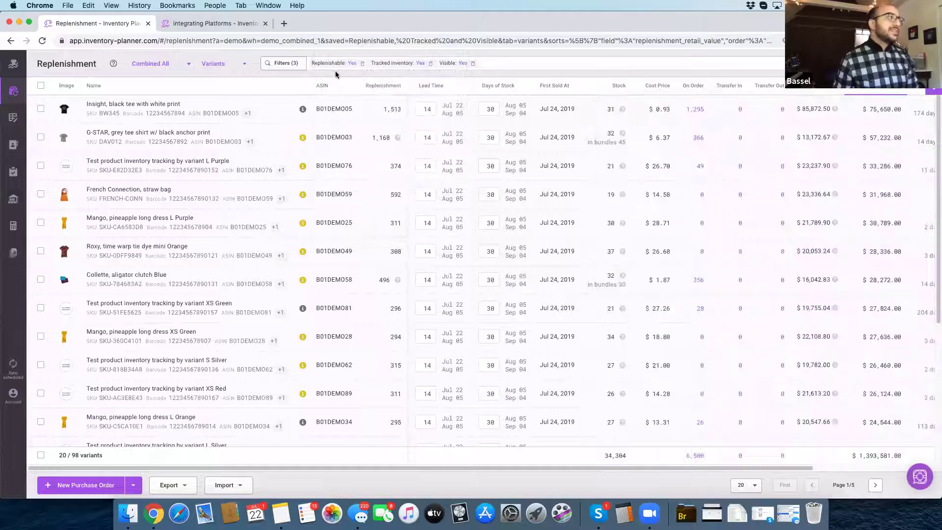
- Open the replenishment and forecast details of the Insight black tee, review the forecast sales chart by warehouse, and close them
click(303, 110)
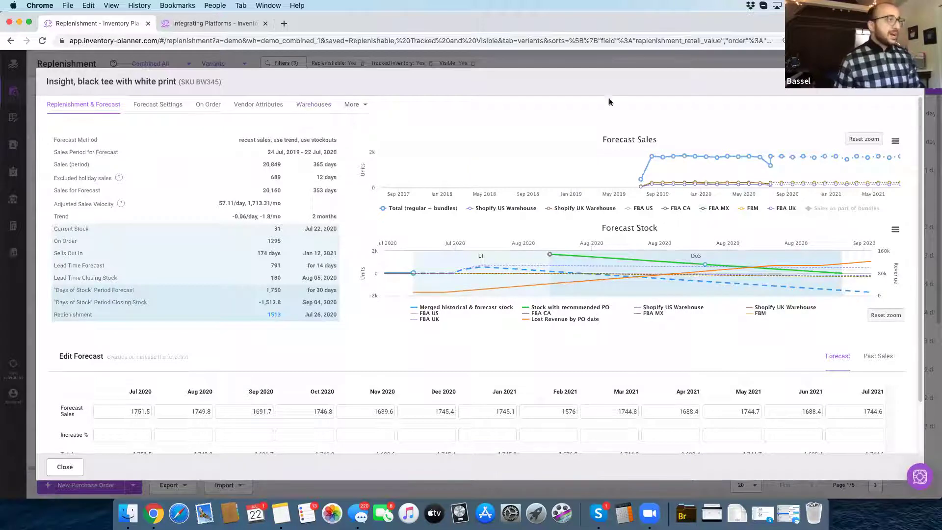
mouse_move(722, 158)
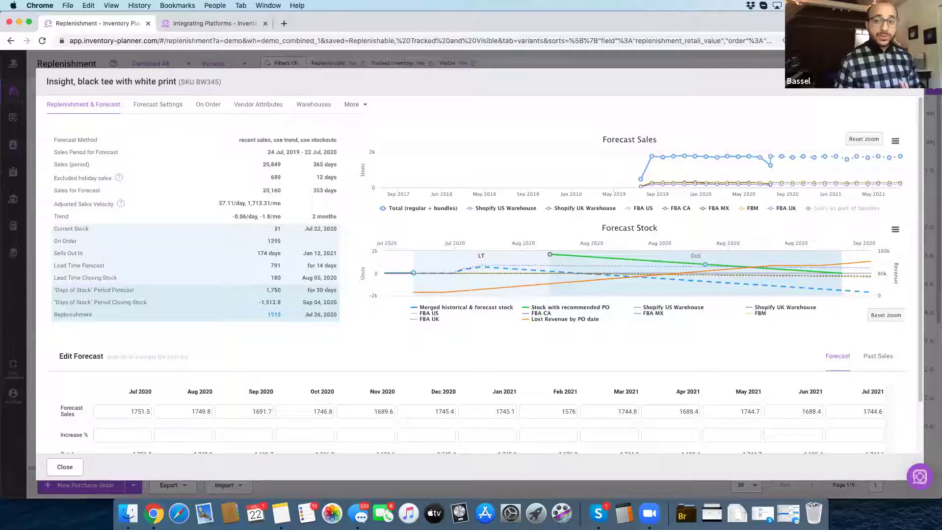
key(Escape)
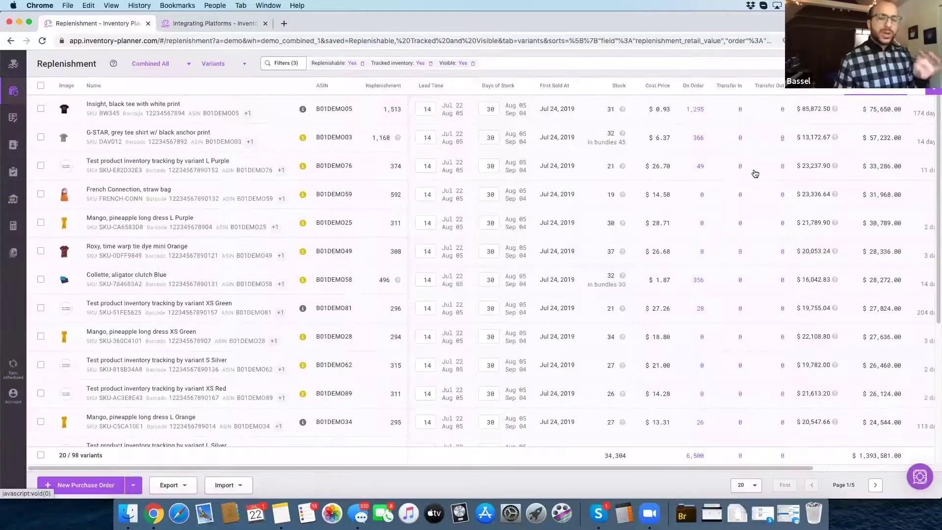
- Open the account's Forecast settings and list the available default forecasting methods
click(13, 394)
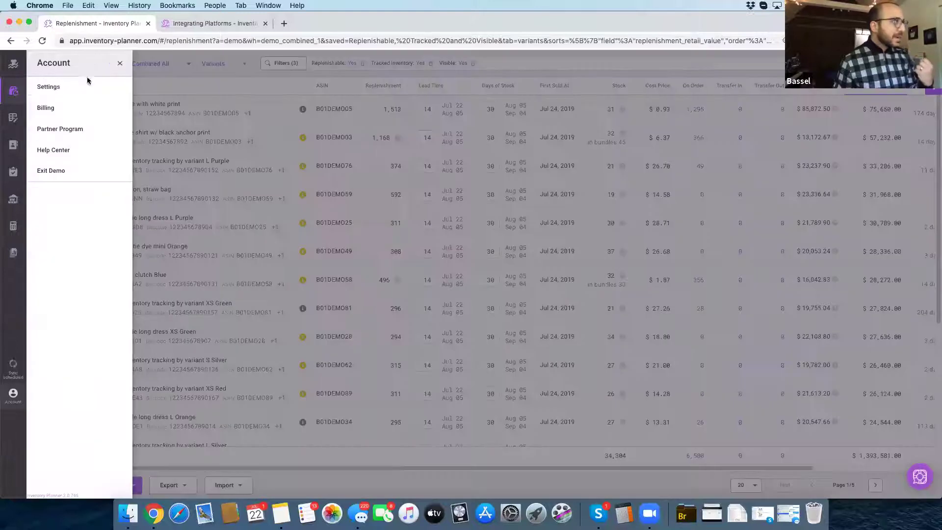
click(81, 88)
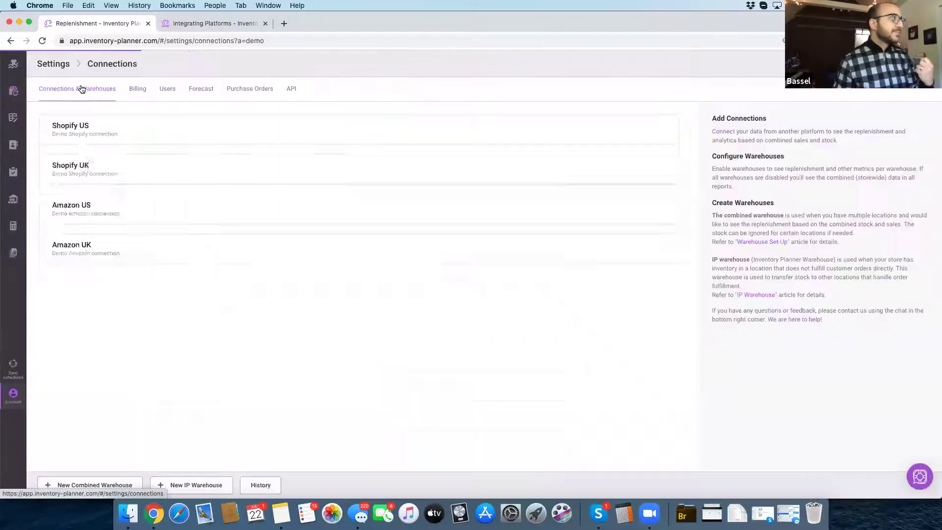
click(201, 90)
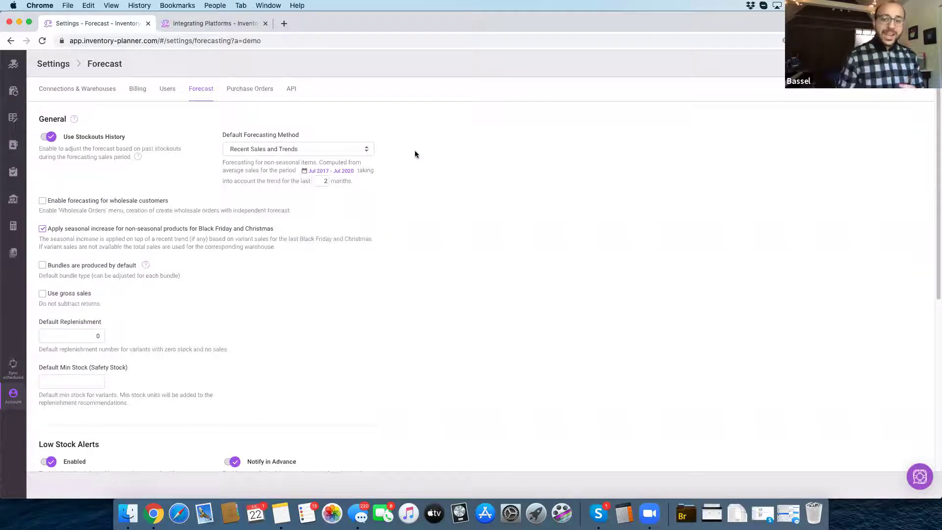
drag(299, 135, 236, 140)
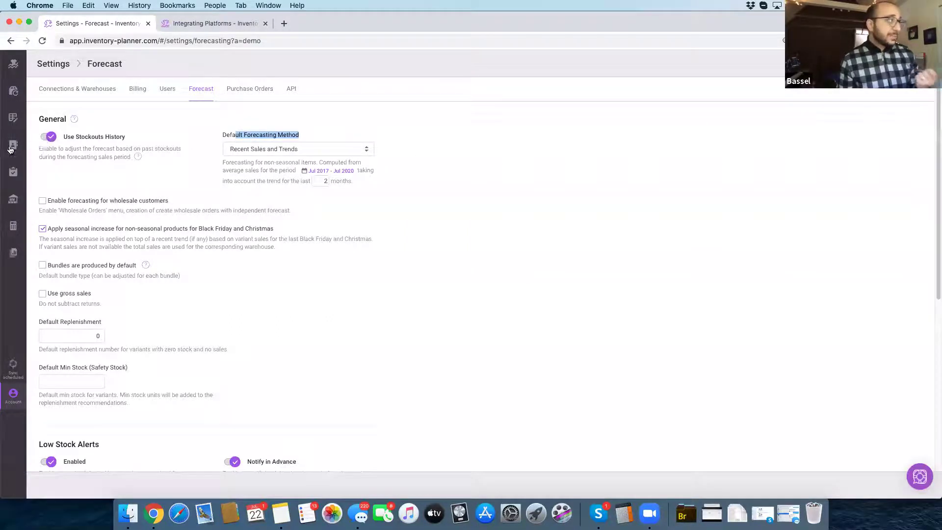
click(13, 145)
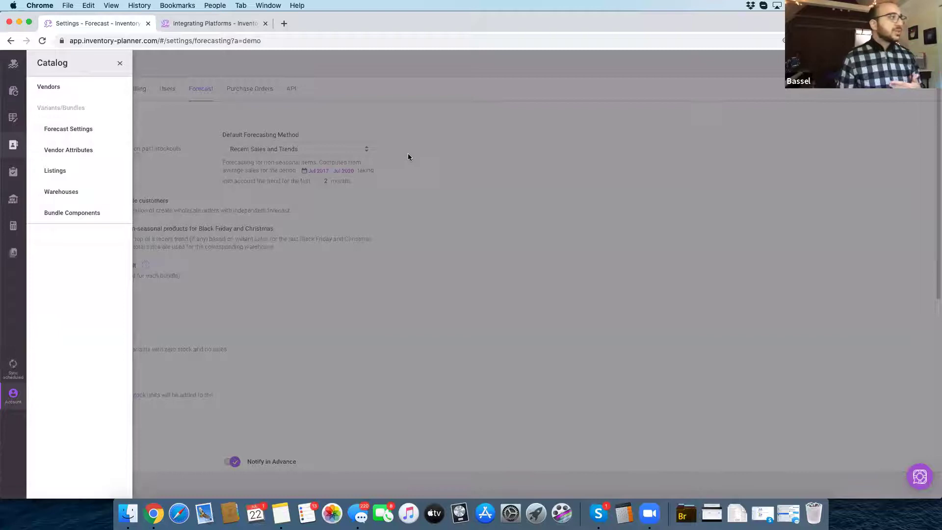
click(392, 153)
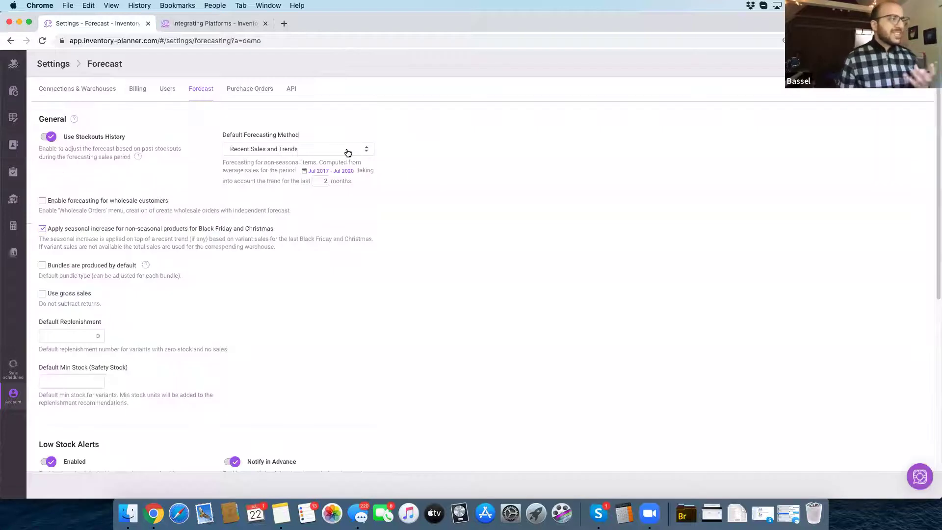
click(318, 152)
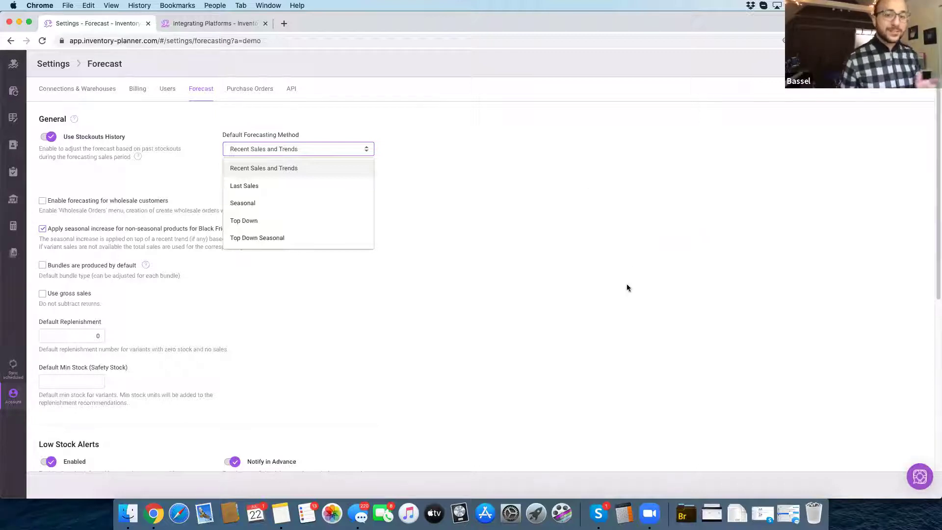
- Try Last 3 Months and Last Year as the sales period for Recent Sales and Trends, and discard the changes
click(347, 150)
click(356, 150)
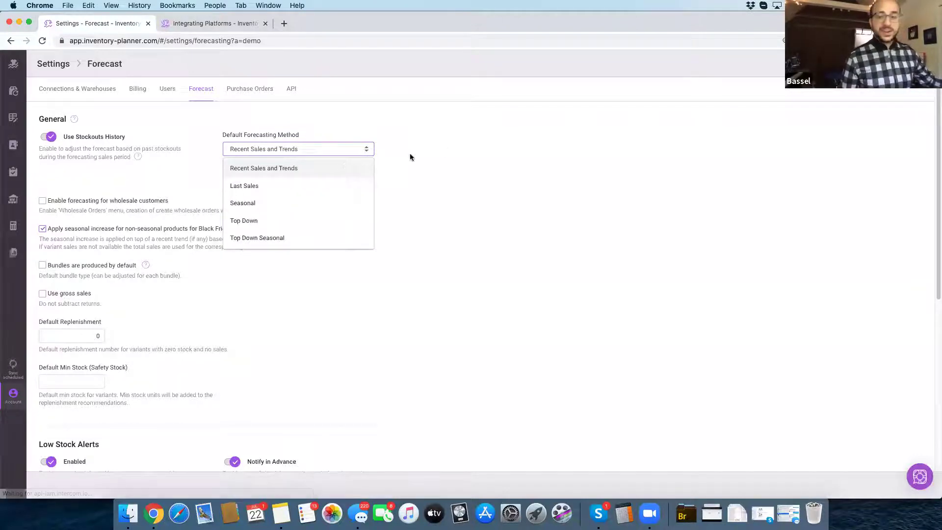
click(371, 150)
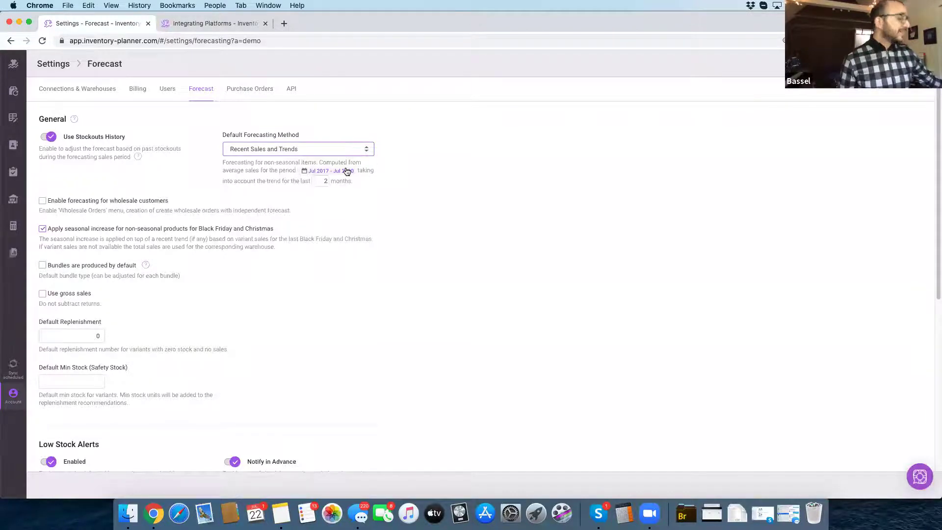
click(346, 173)
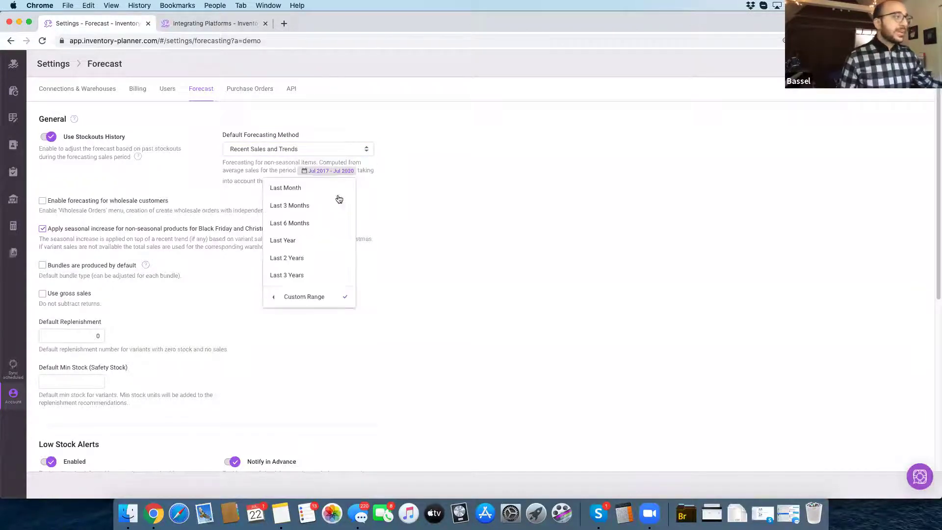
click(323, 203)
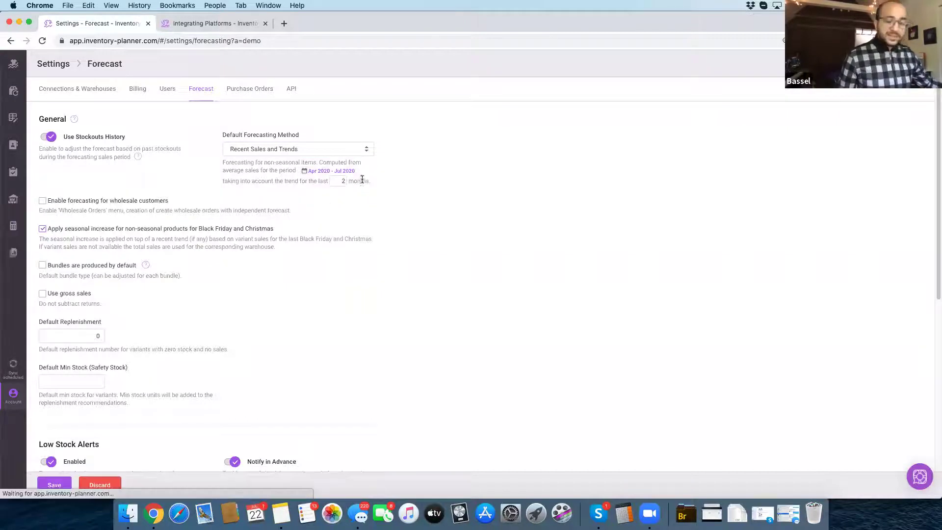
click(346, 172)
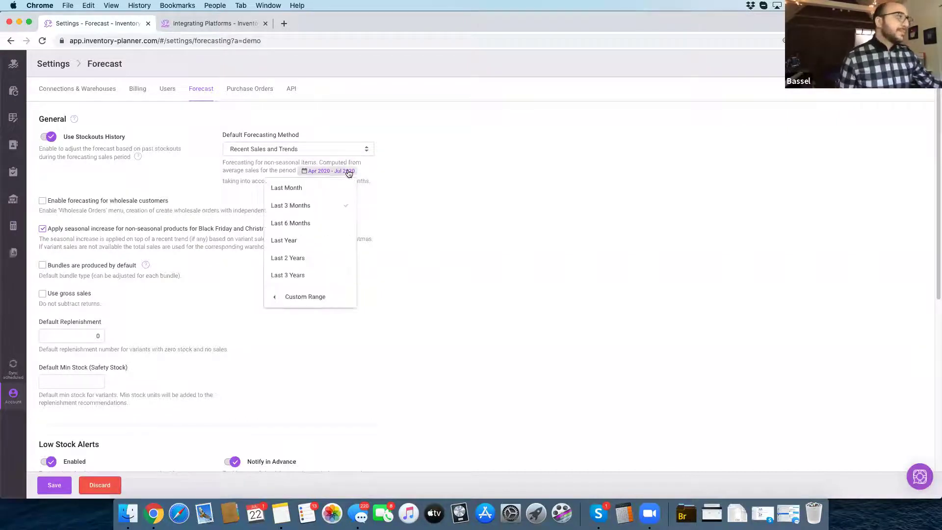
click(309, 239)
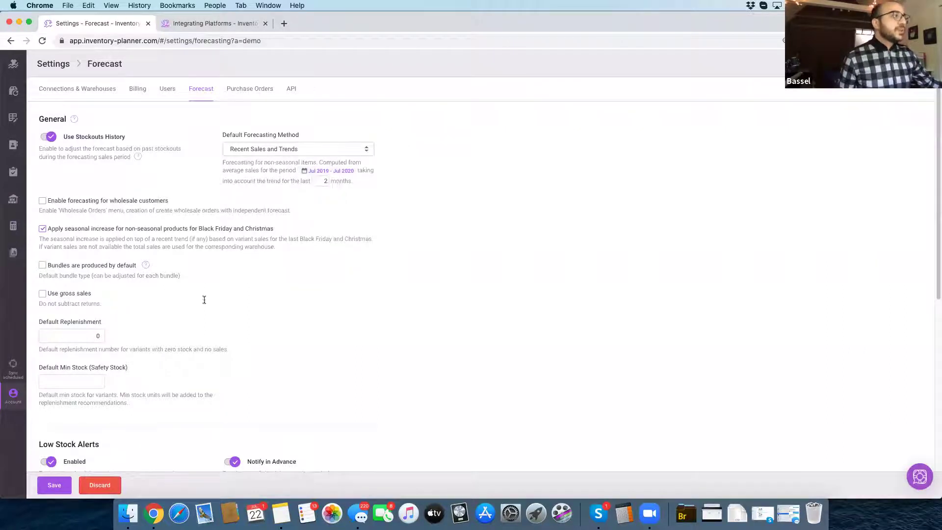
click(116, 482)
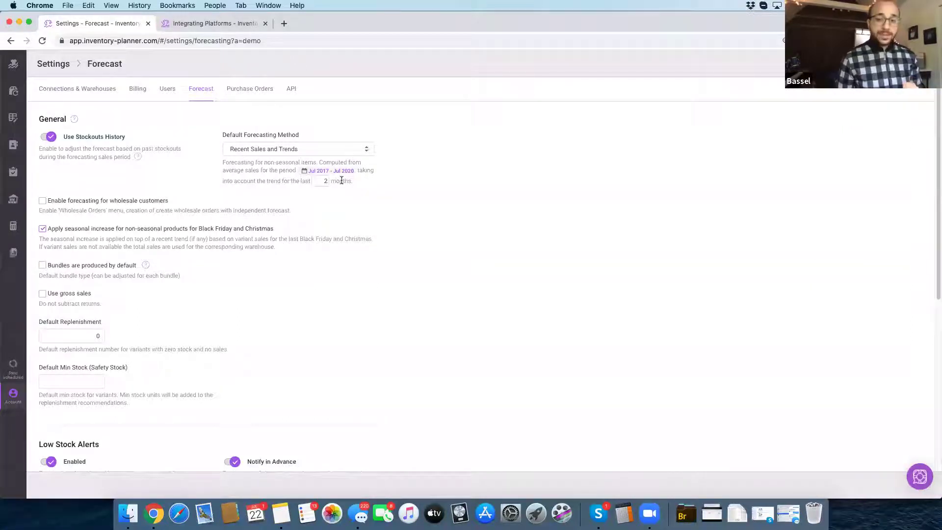
- Try a 4-month trend period for the Recent Sales and Trends method, and discard the change
drag(342, 181, 306, 182)
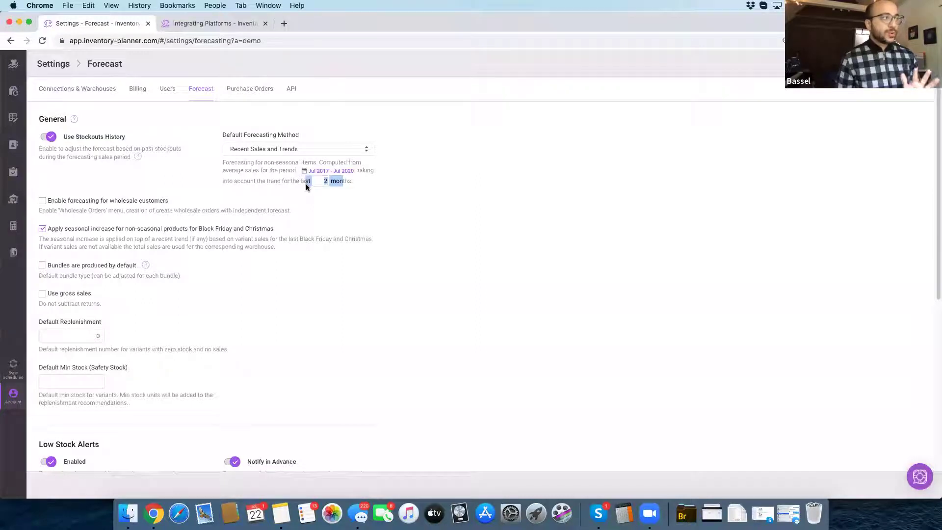
double_click(319, 182)
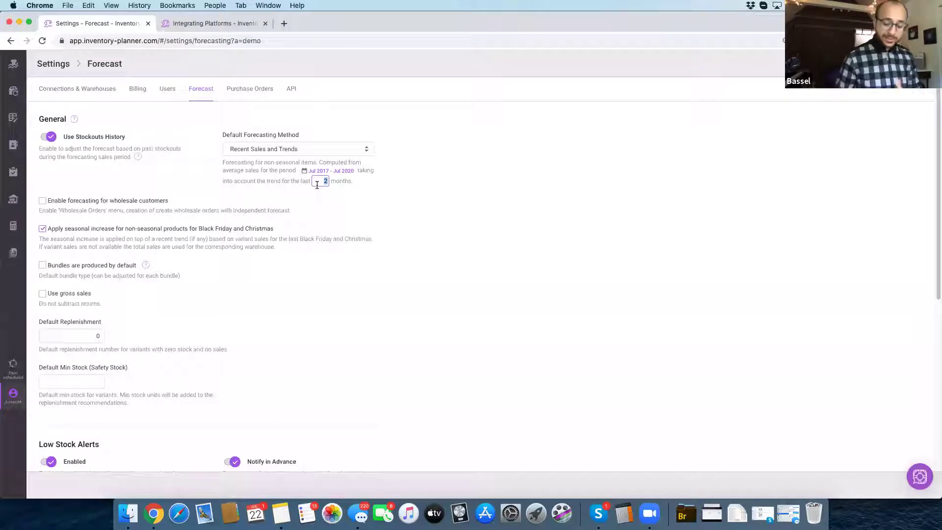
text(3)
key(BackSpace)
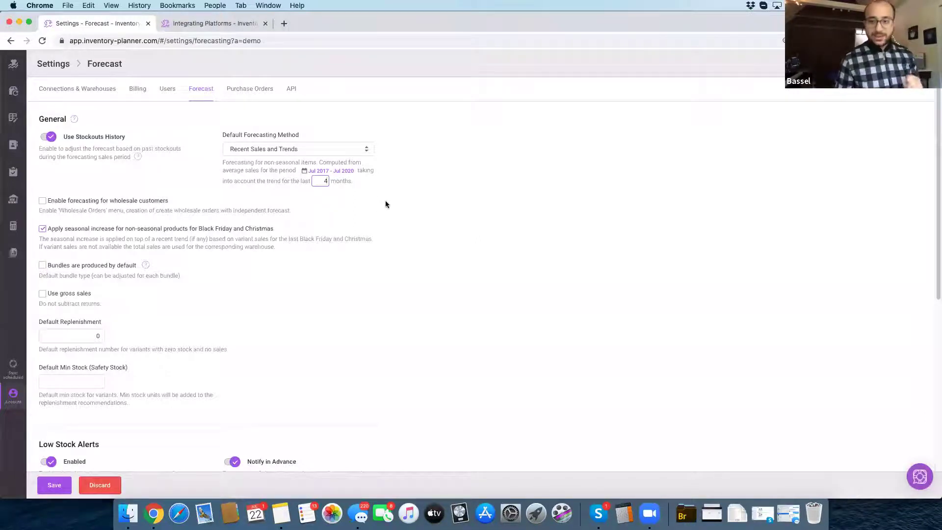
drag(361, 182, 299, 184)
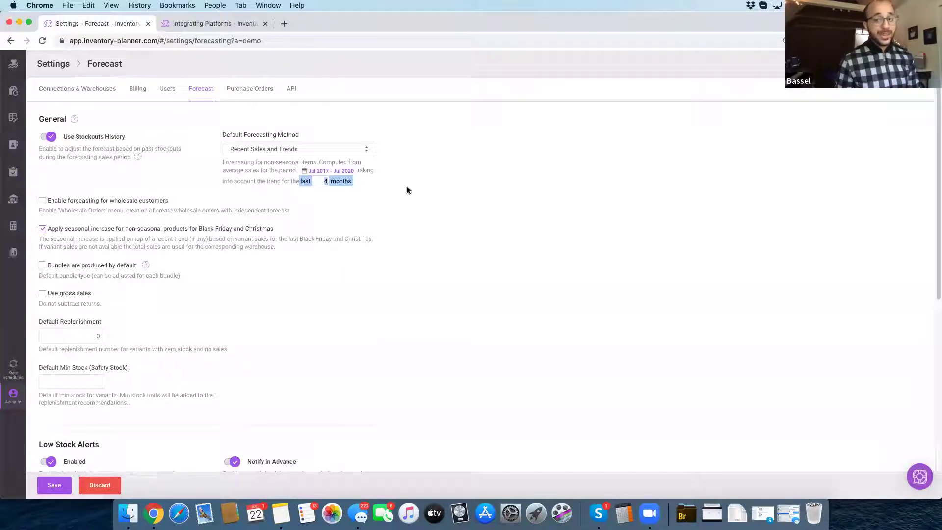
click(100, 485)
- Set the default forecasting method to Last Sales, computed from the last 15 days
click(365, 149)
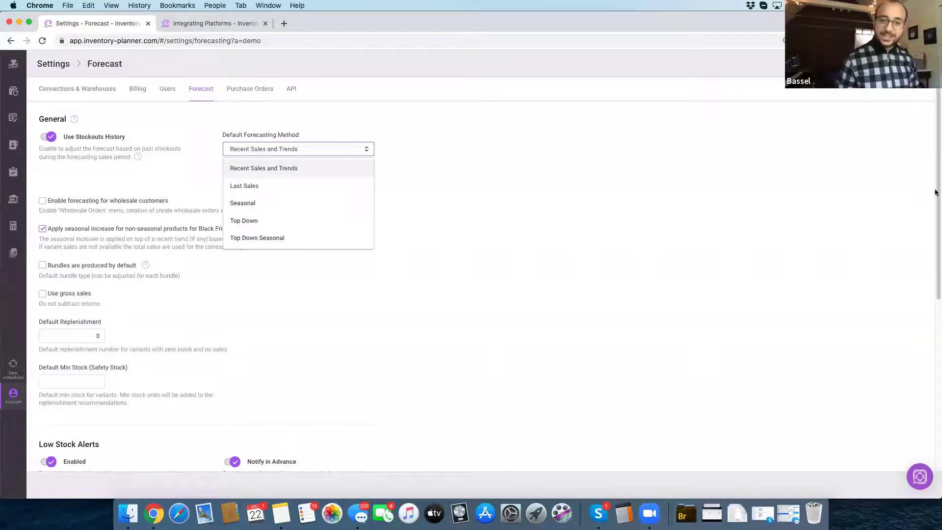
click(439, 159)
click(337, 150)
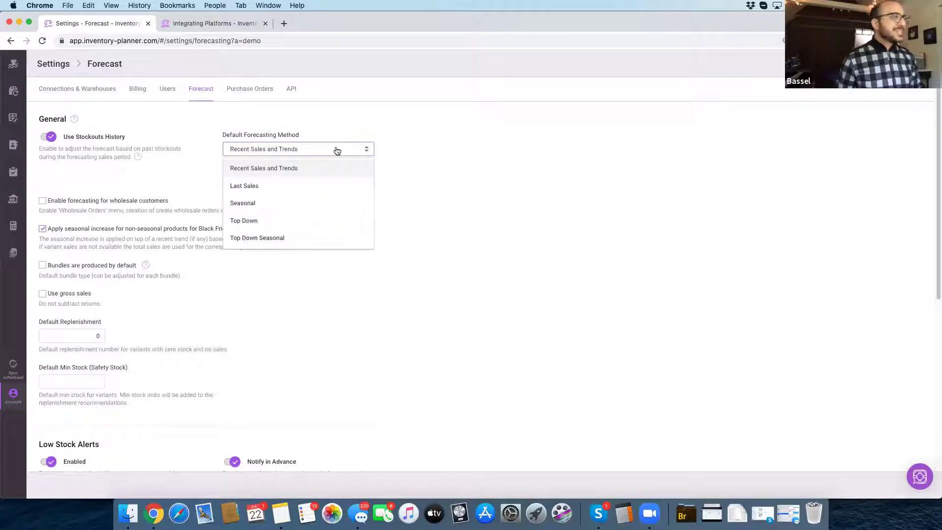
click(302, 191)
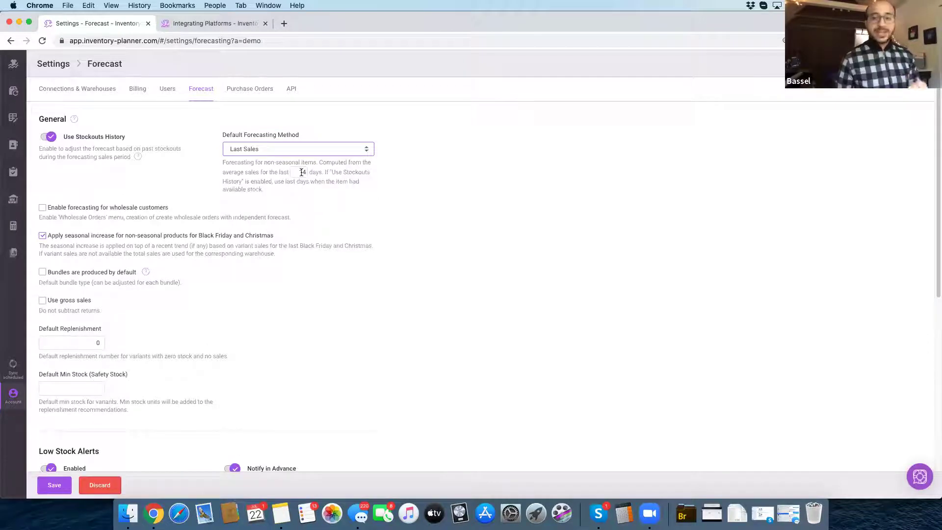
double_click(297, 173)
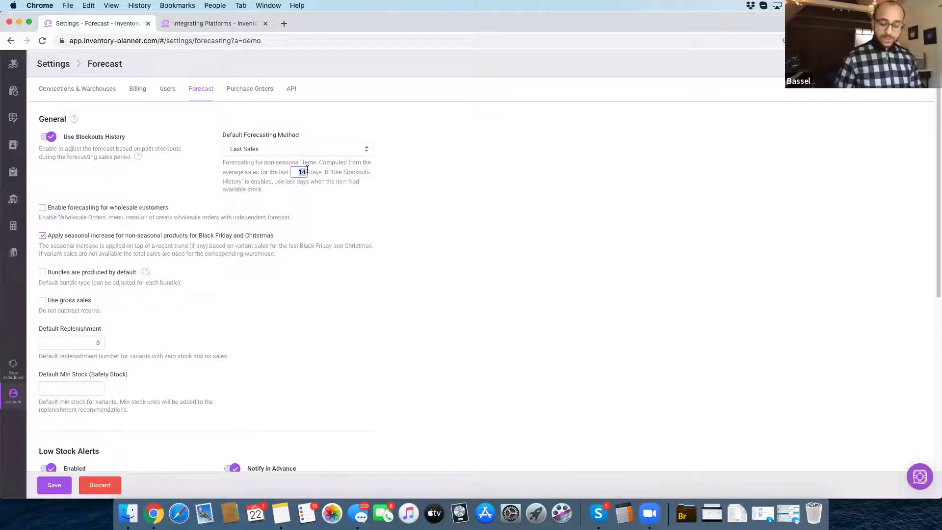
text(15)
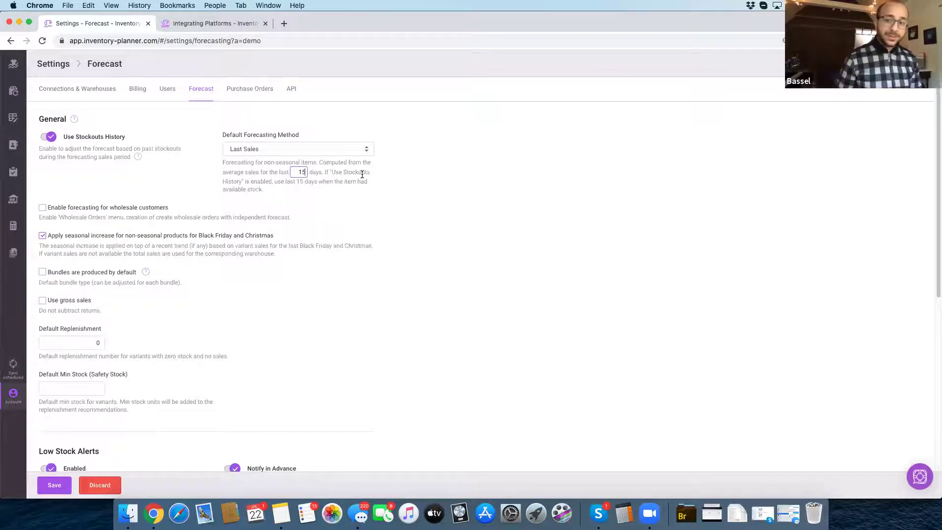
click(414, 164)
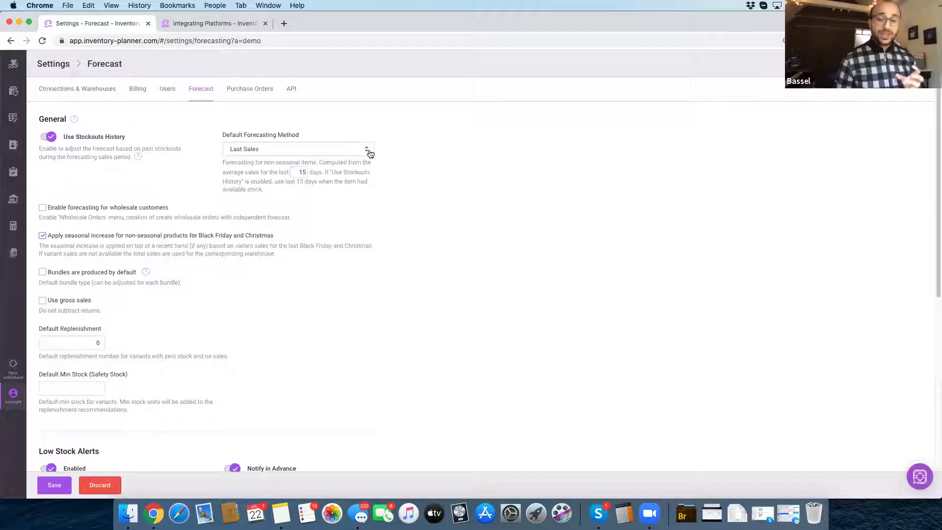
- Switch the default forecasting method to Seasonal and on to Top Down Seasonal, reading each method's description
click(369, 153)
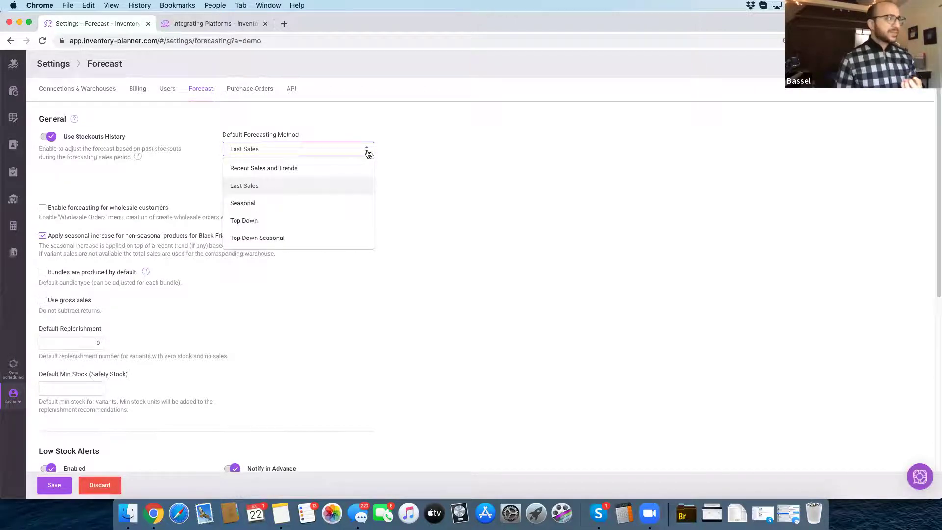
click(307, 208)
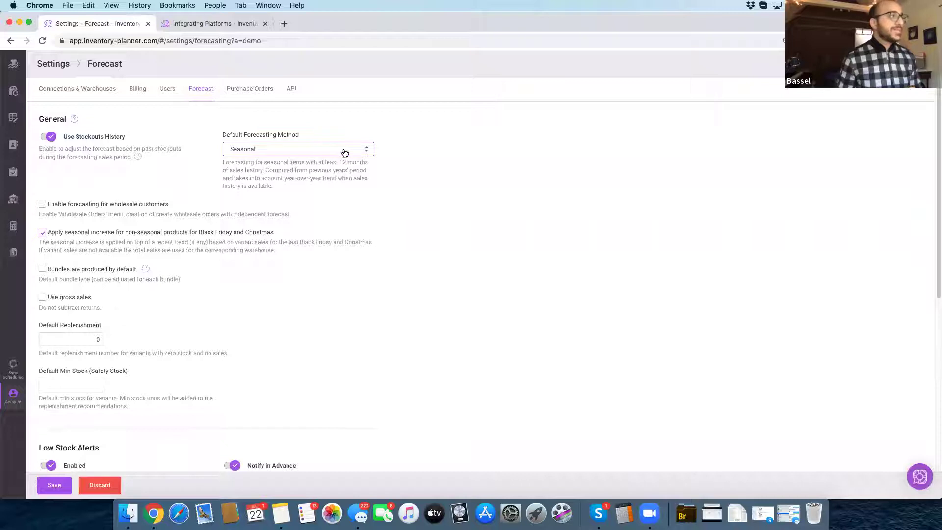
click(347, 152)
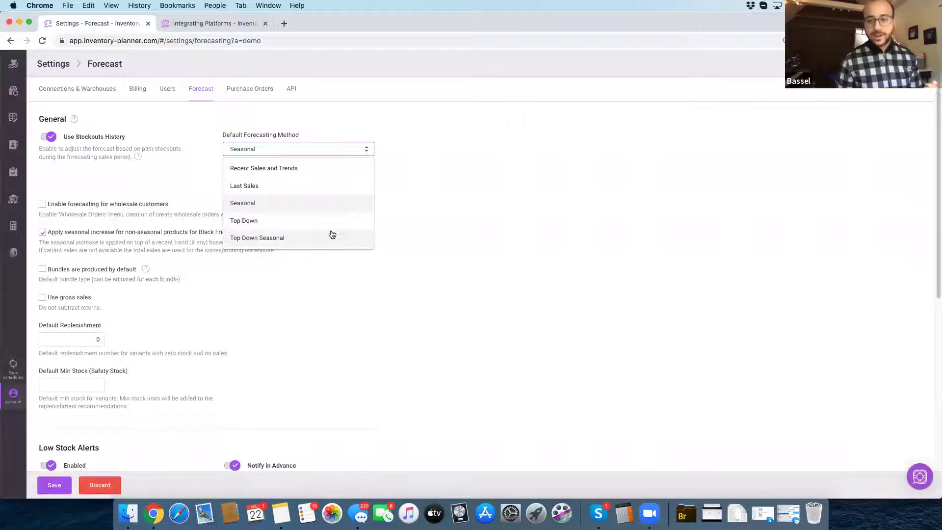
click(273, 238)
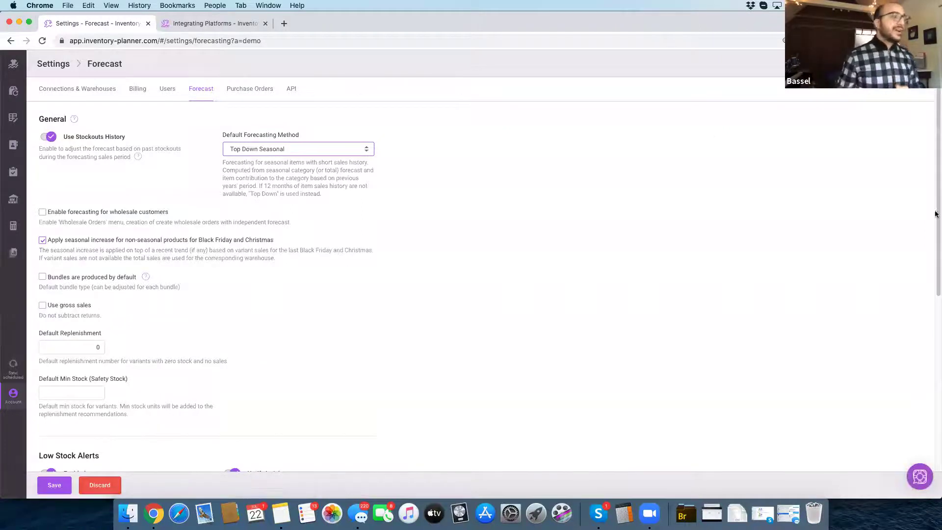
click(389, 206)
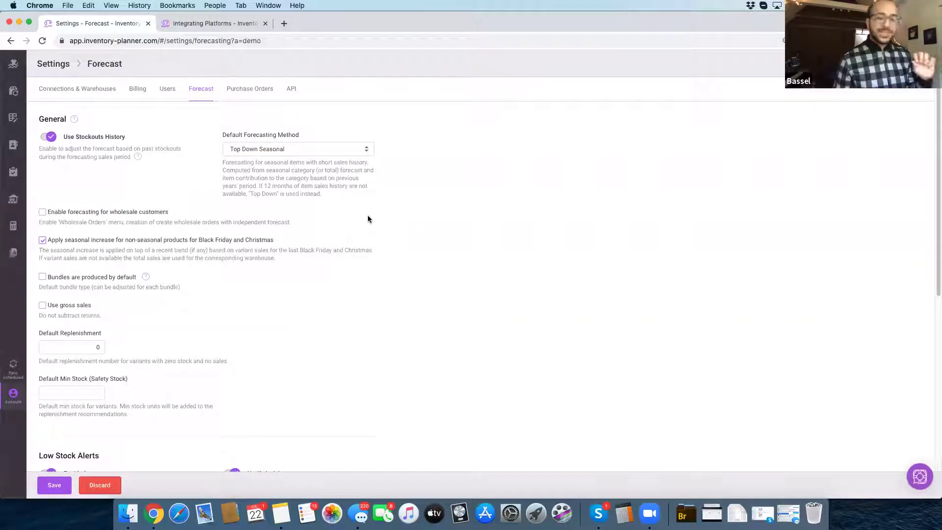
- Read the Use Stockouts History description and discard the unsaved forecast settings changes
drag(128, 158, 30, 153)
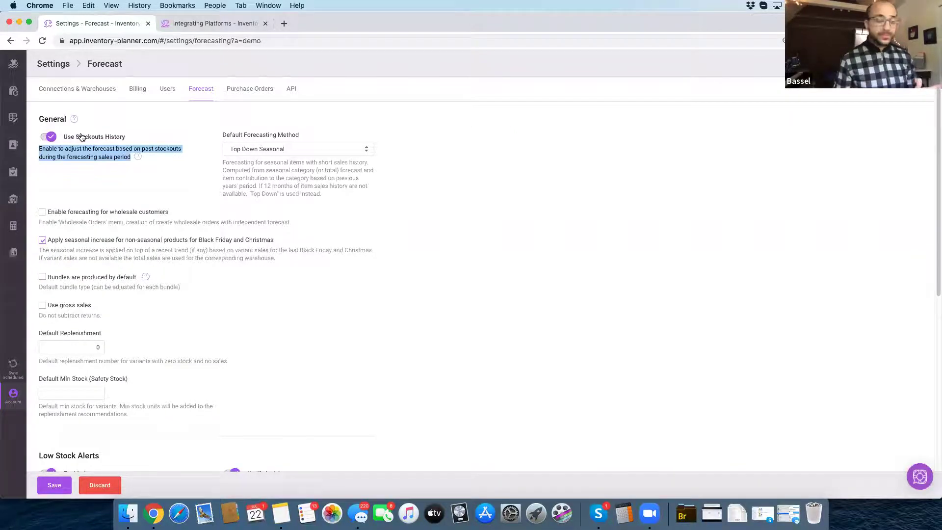
click(67, 140)
drag(66, 140, 39, 151)
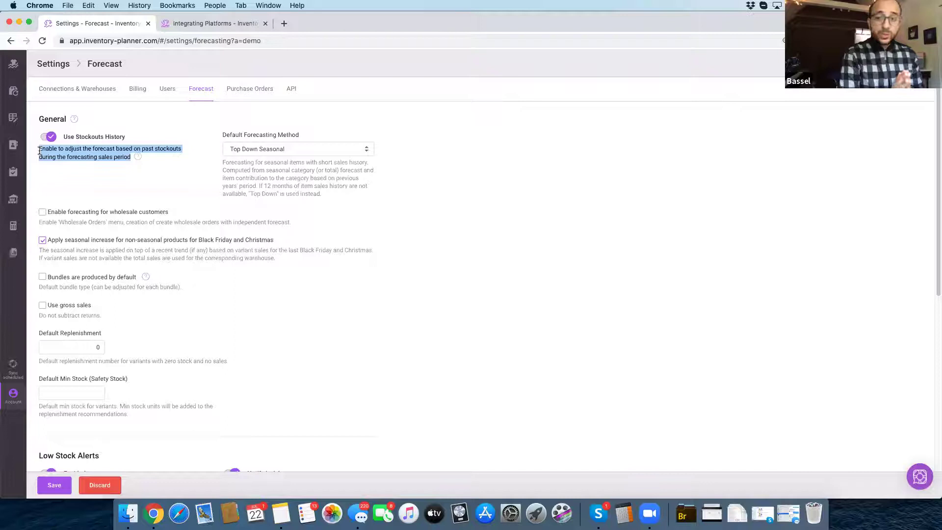
click(124, 156)
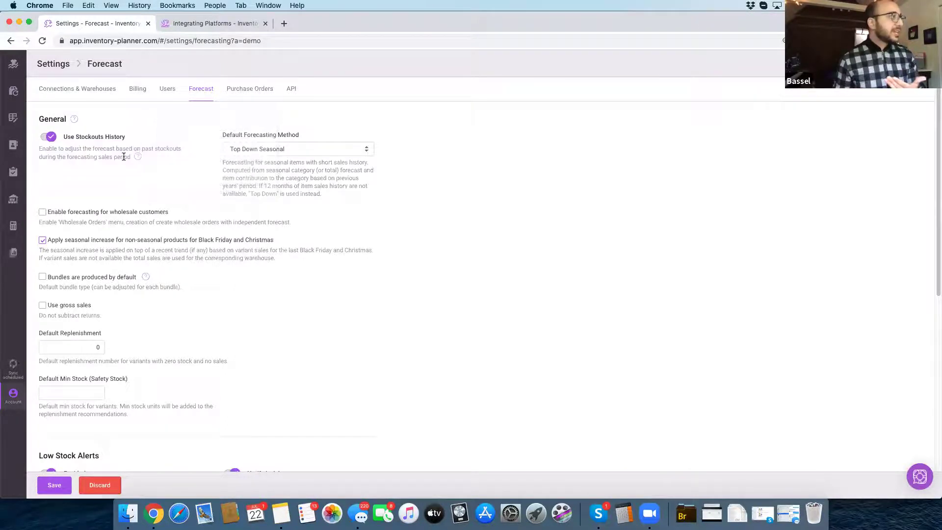
click(99, 485)
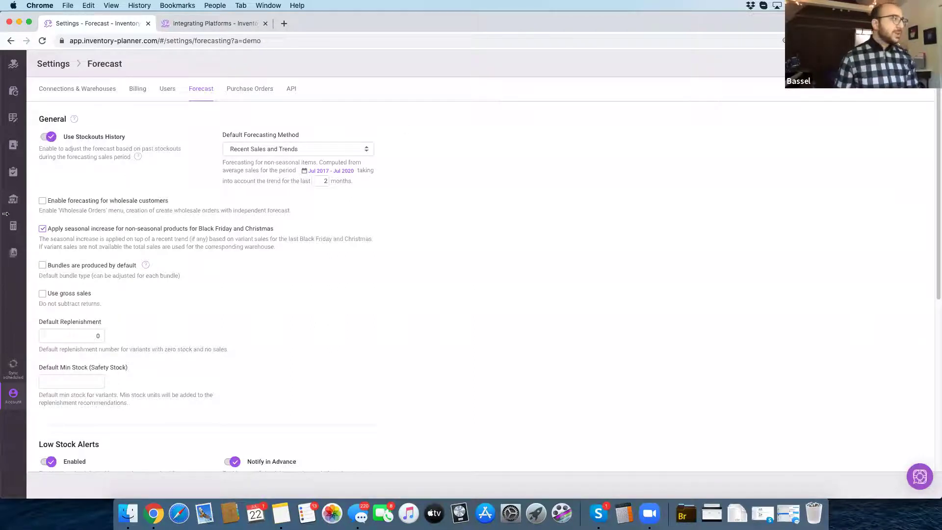
- Show the Replenishment report for the Shopify US Warehouse
click(15, 92)
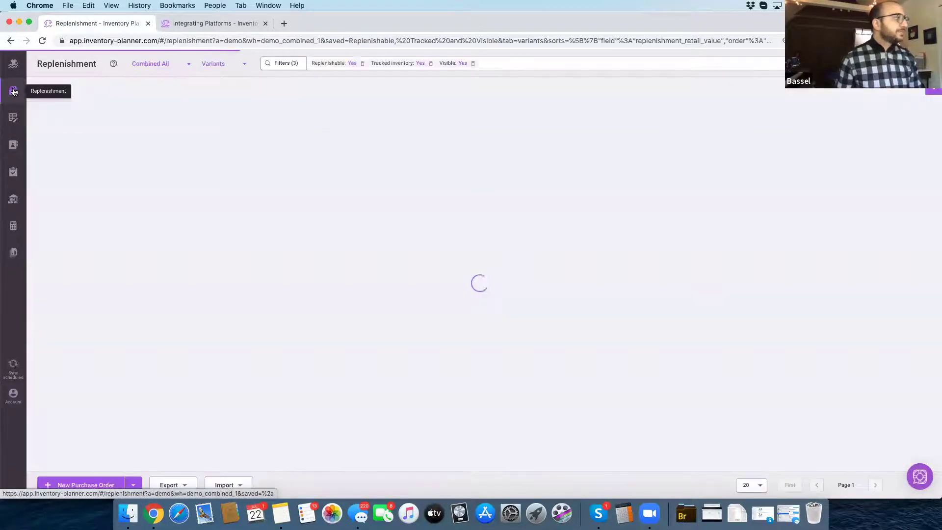
click(177, 64)
scroll(177, 108, up, 2)
click(176, 99)
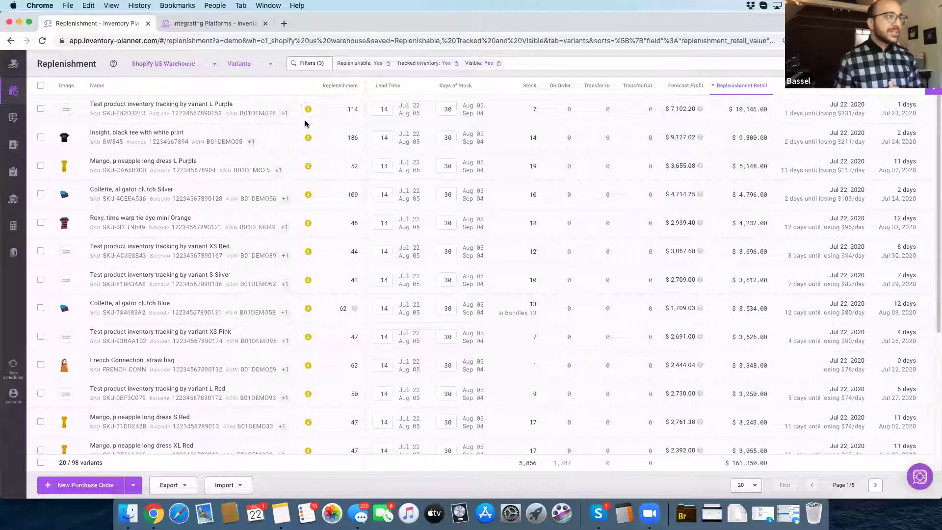
- Open the replenishment and forecast details of the Mango pineapple long dress L Purple and review its SKU and forecast method
click(309, 167)
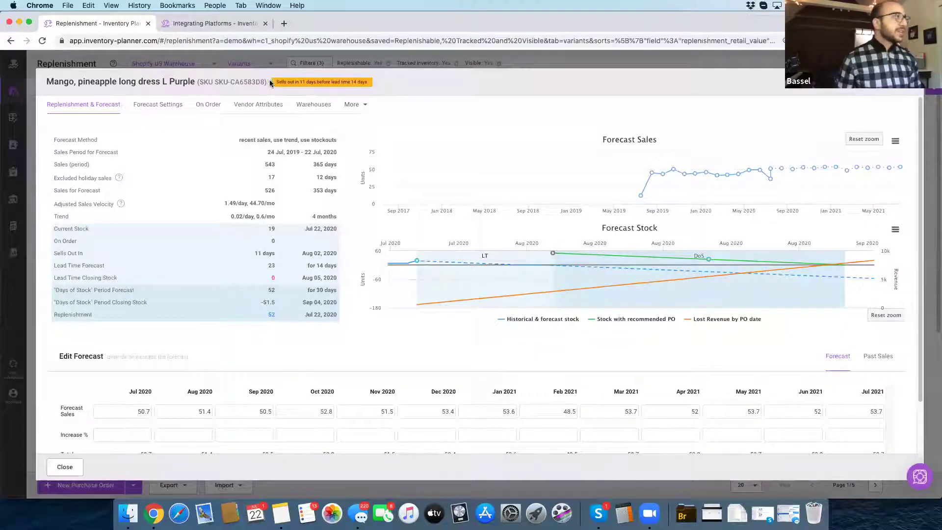
drag(266, 82, 230, 90)
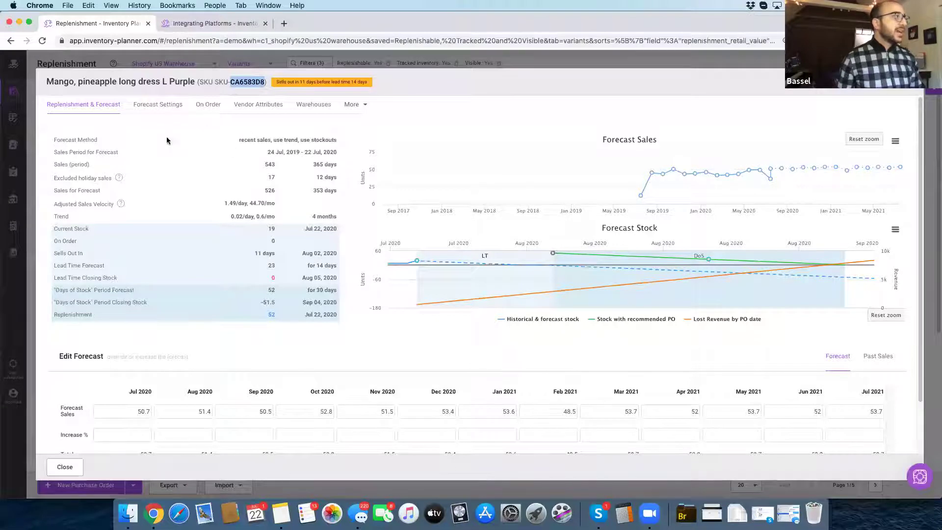
drag(239, 141, 337, 142)
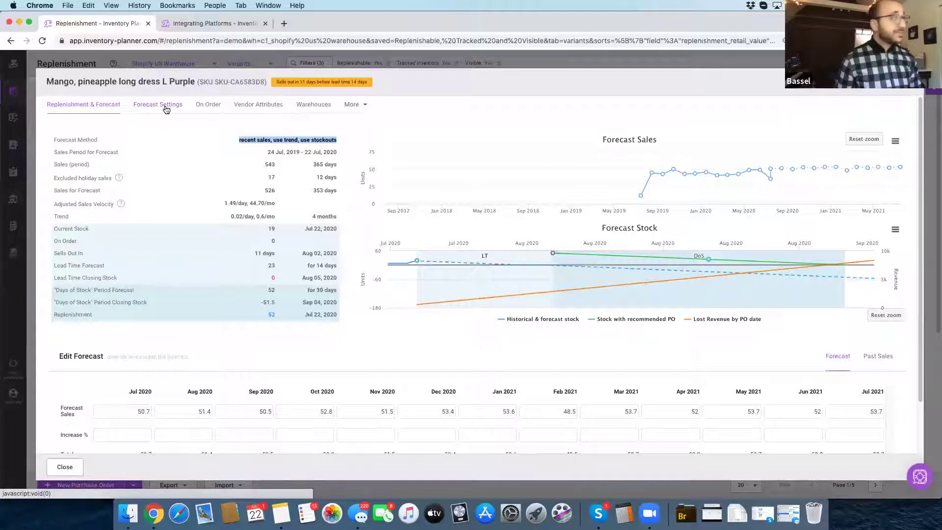
- Enable custom forecasting settings for this variant with the Last Sales method over the last 20 days and Use Stockouts History turned off
click(166, 109)
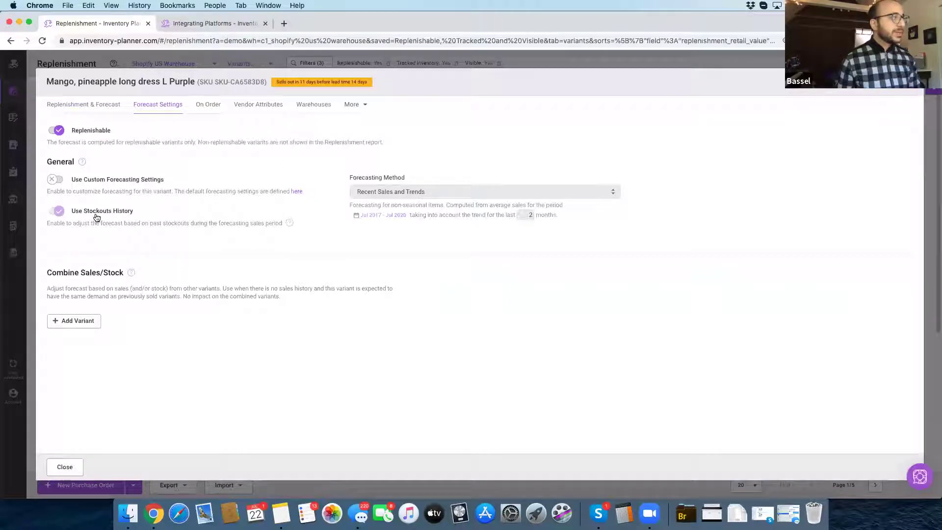
click(55, 179)
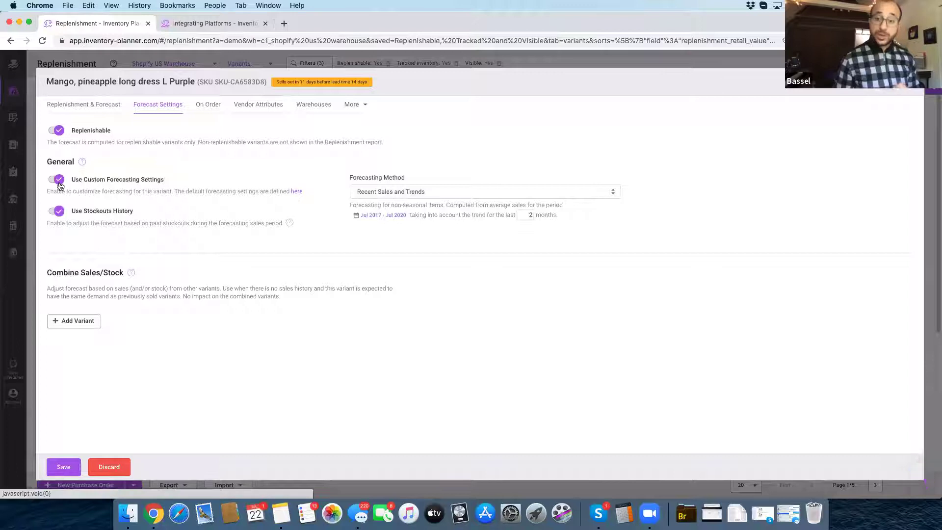
click(376, 196)
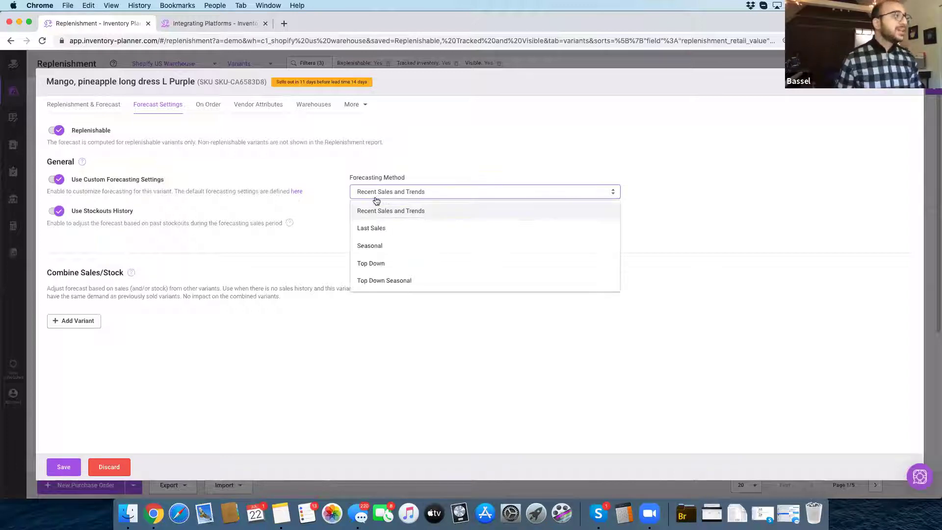
click(373, 228)
double_click(587, 206)
text(20)
click(62, 211)
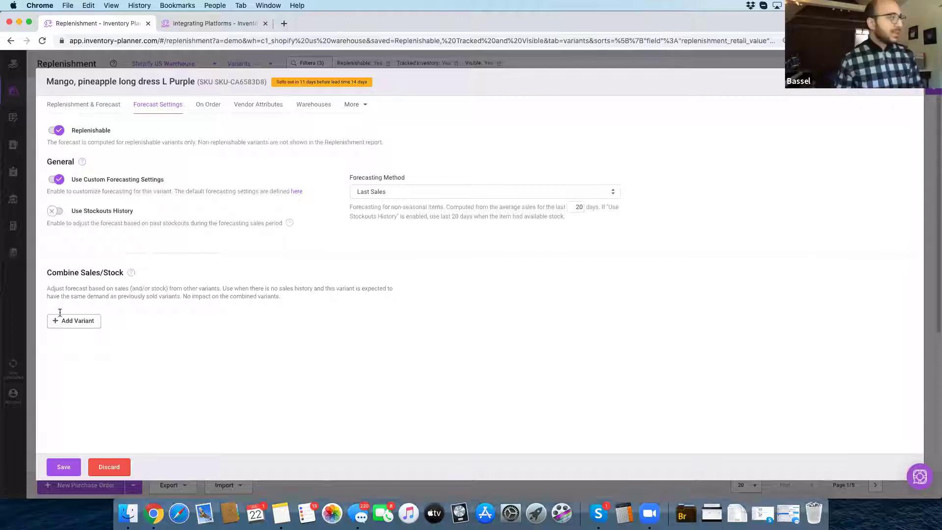
- Combine the sales of the variant "Test product inventory tracking by variant S Yellow" into this variant's forecast at 75 percent
drag(123, 271, 52, 274)
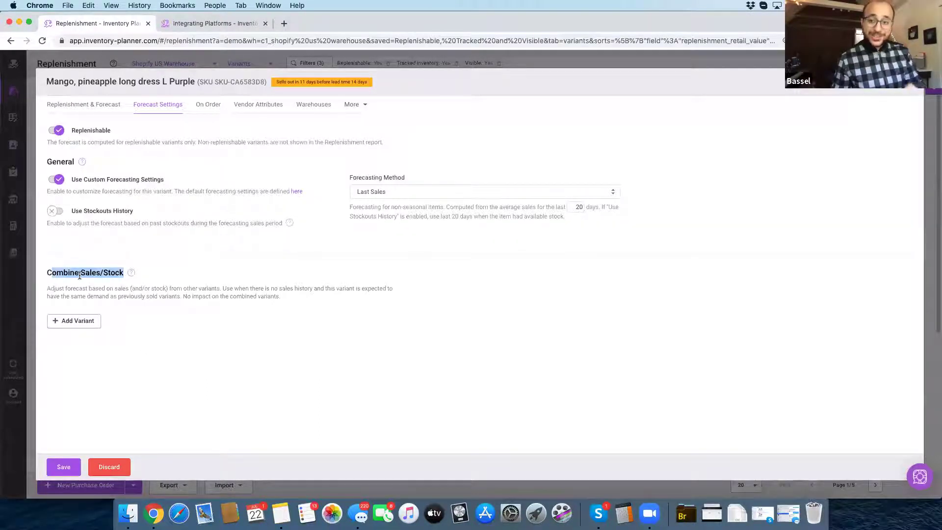
click(62, 321)
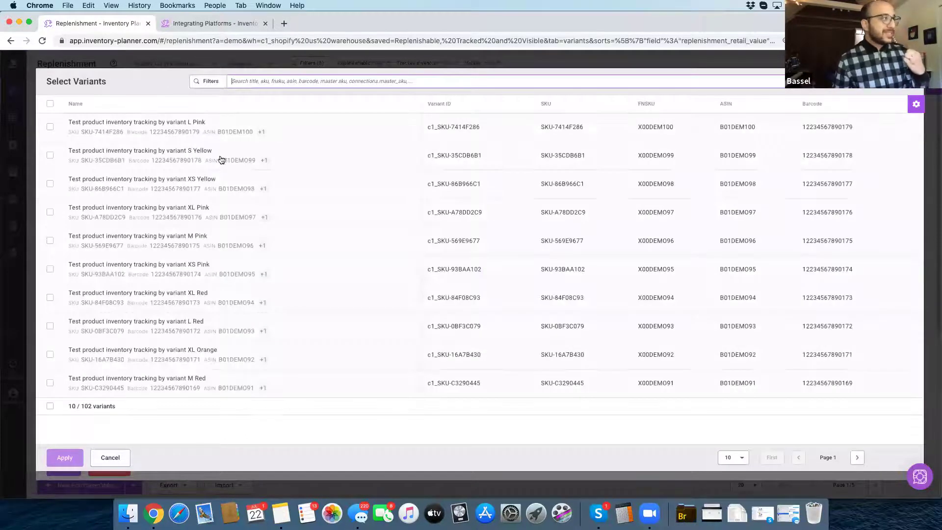
click(50, 156)
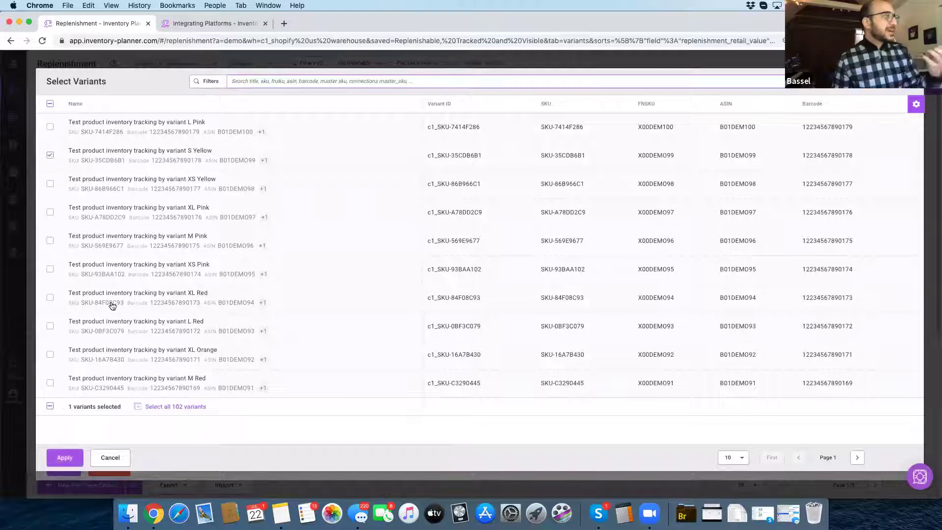
click(69, 458)
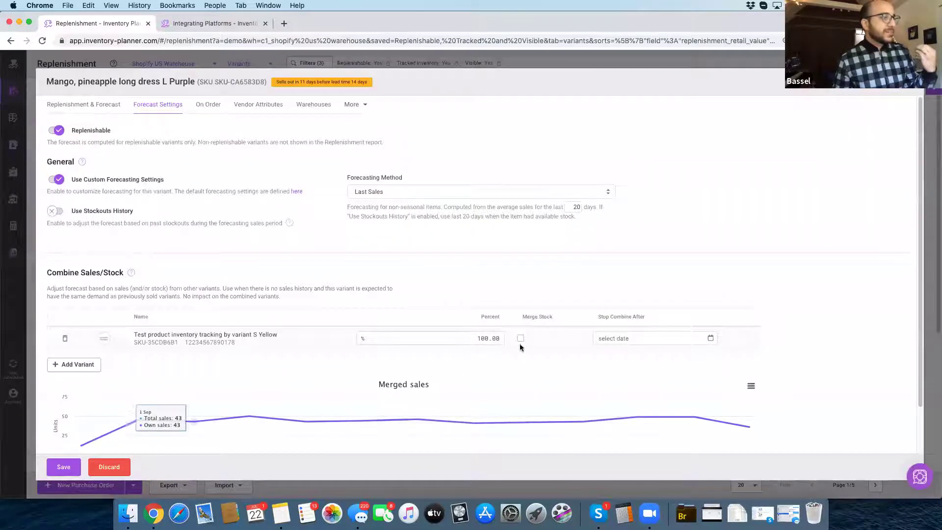
double_click(497, 337)
text(75)
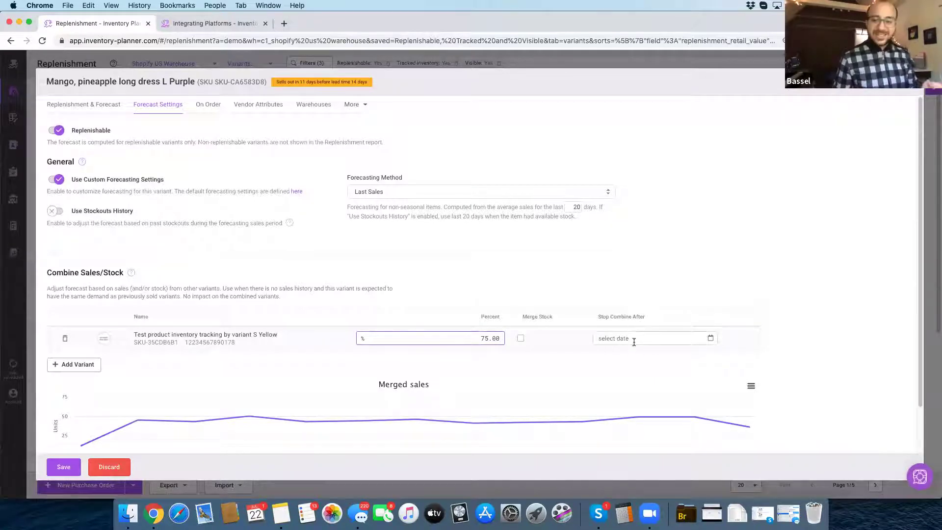
- View the Stop Combine After date choices without picking one, and discard the unsaved forecast settings
click(635, 338)
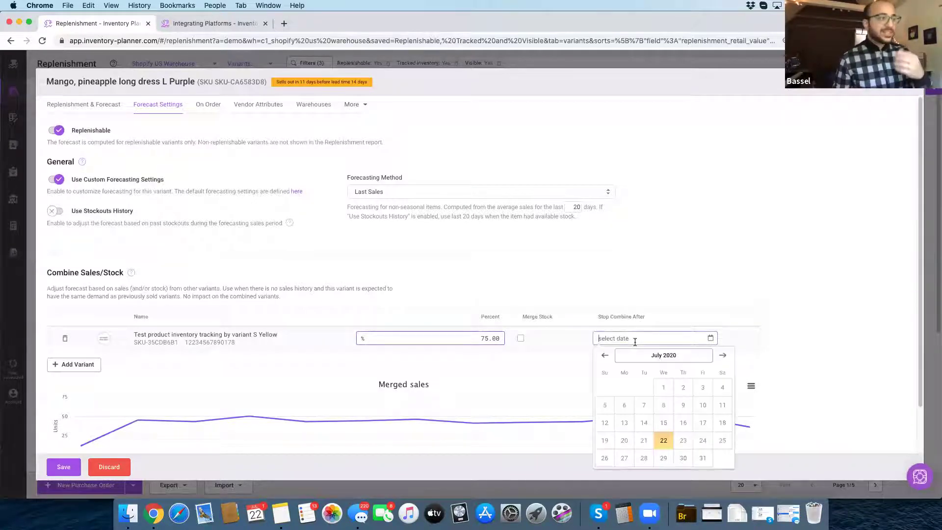
click(670, 311)
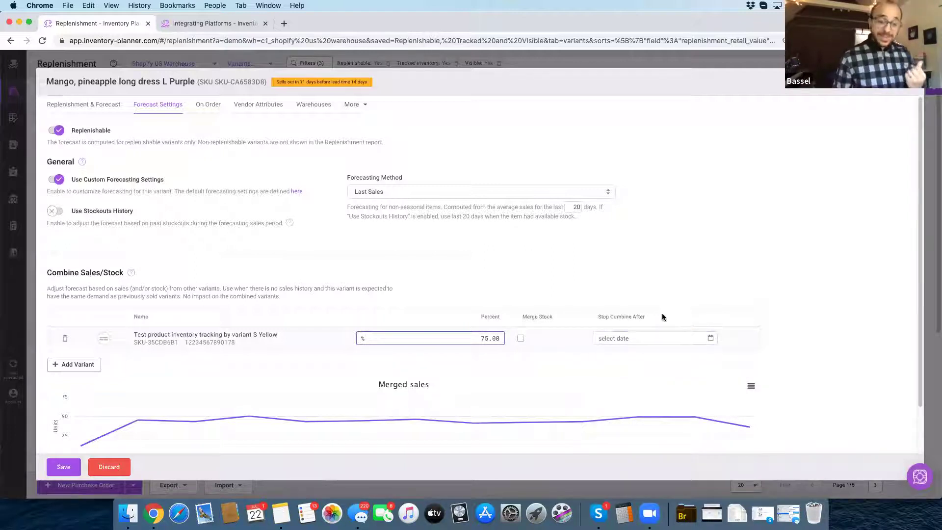
click(109, 469)
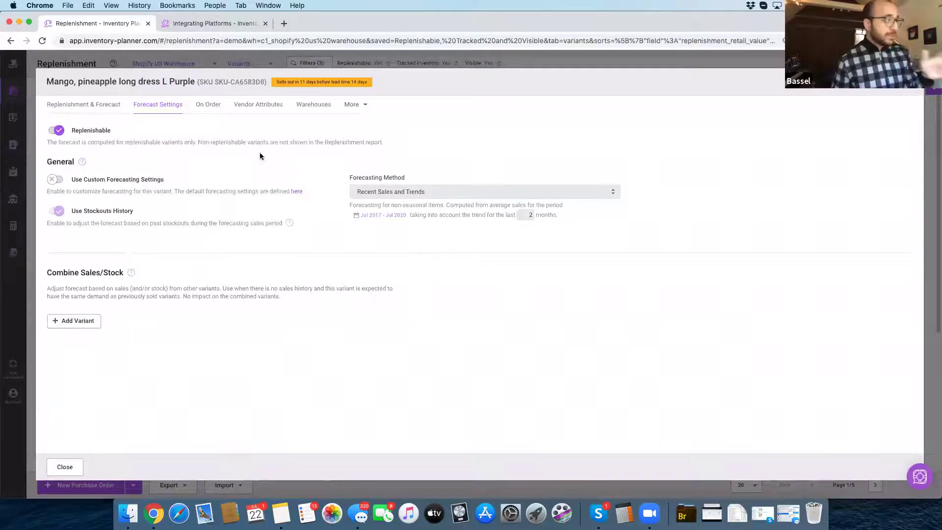
- Return to the variant's replenishment and forecast details and examine the sales period and number of days used for the forecast
click(111, 108)
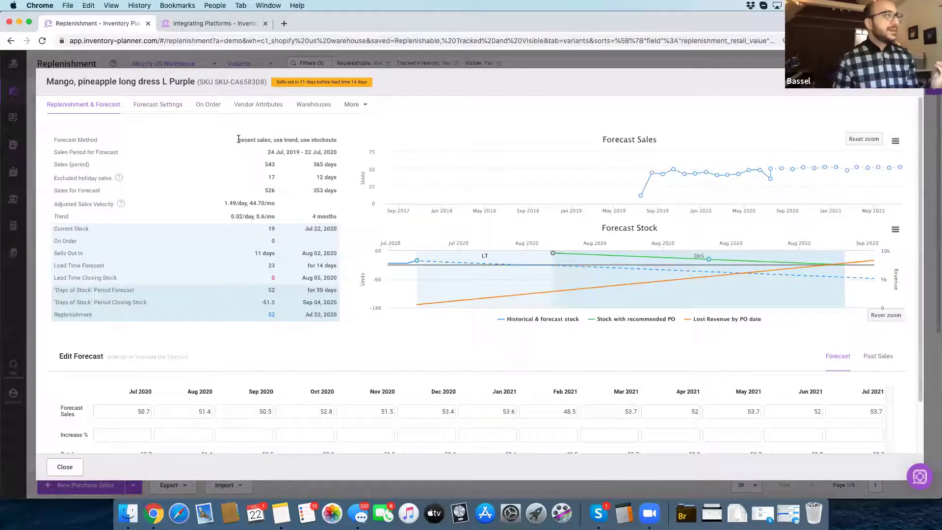
drag(268, 151, 341, 155)
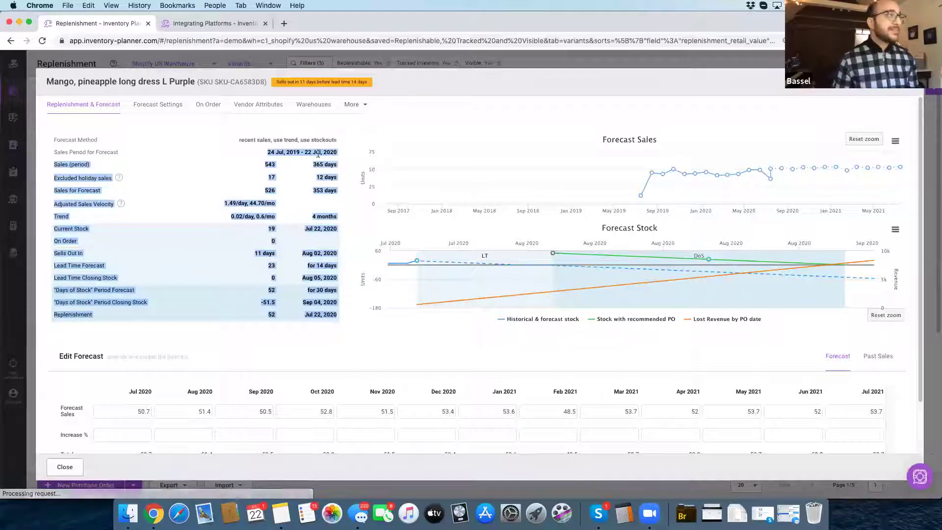
click(316, 153)
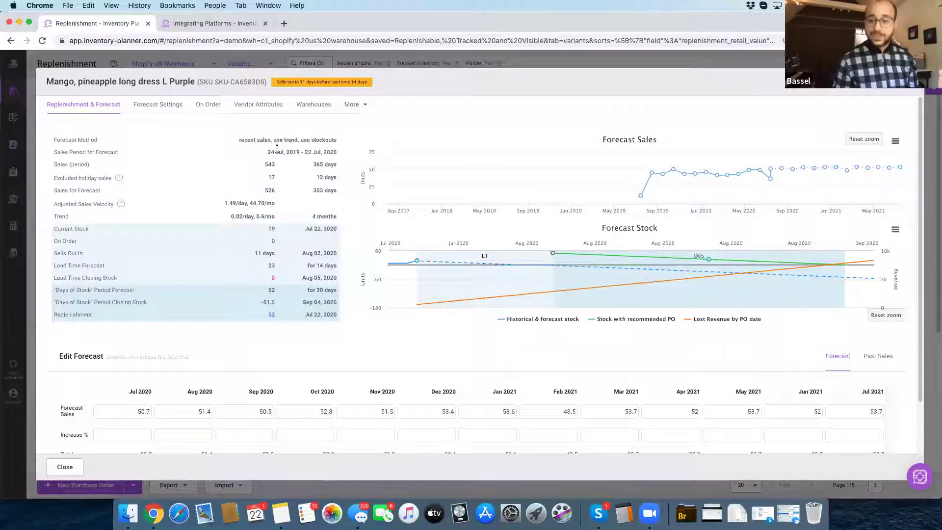
drag(338, 166, 310, 171)
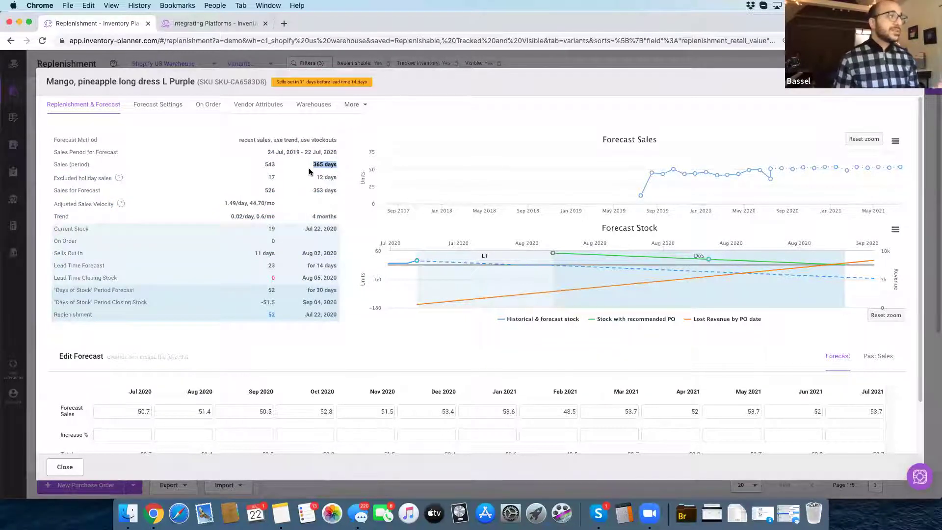
click(276, 169)
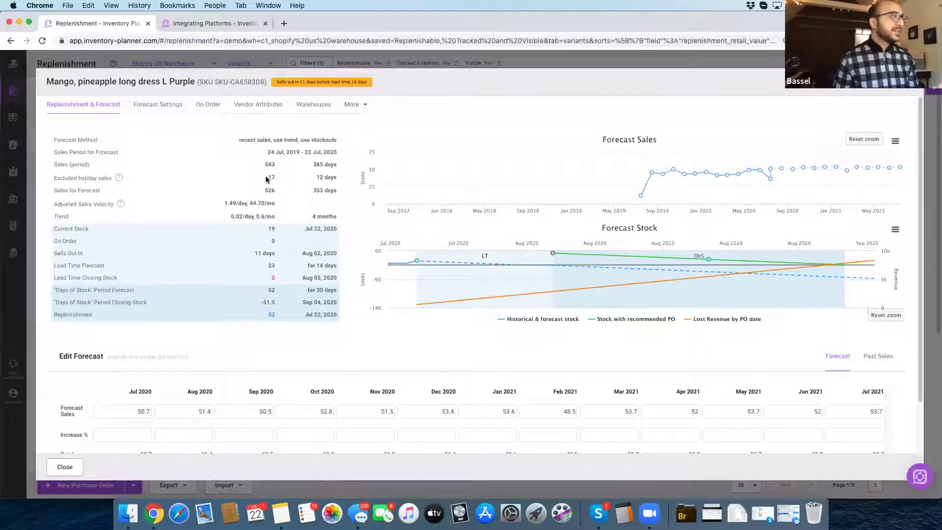
- Review the excluded holiday sales, sales for forecast, adjusted velocity and trend figures, and check the past sales table
drag(266, 179, 338, 187)
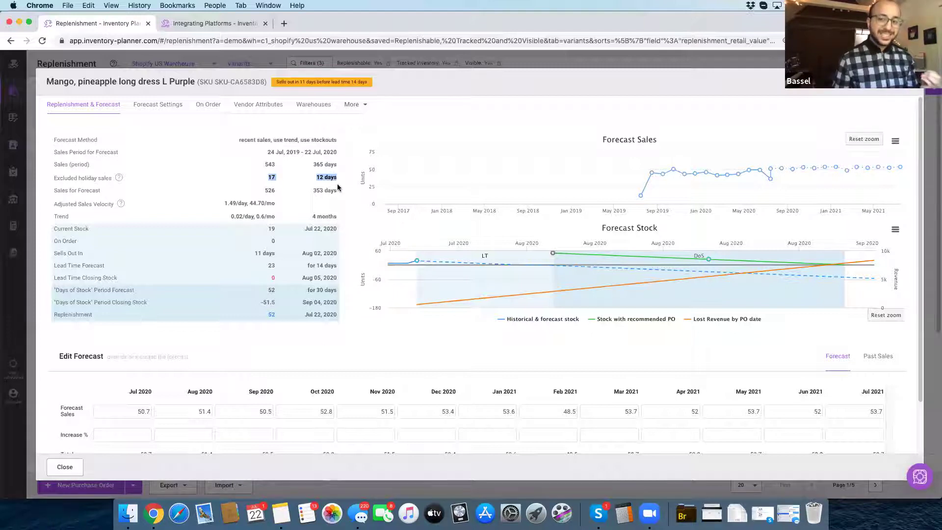
drag(337, 192, 263, 193)
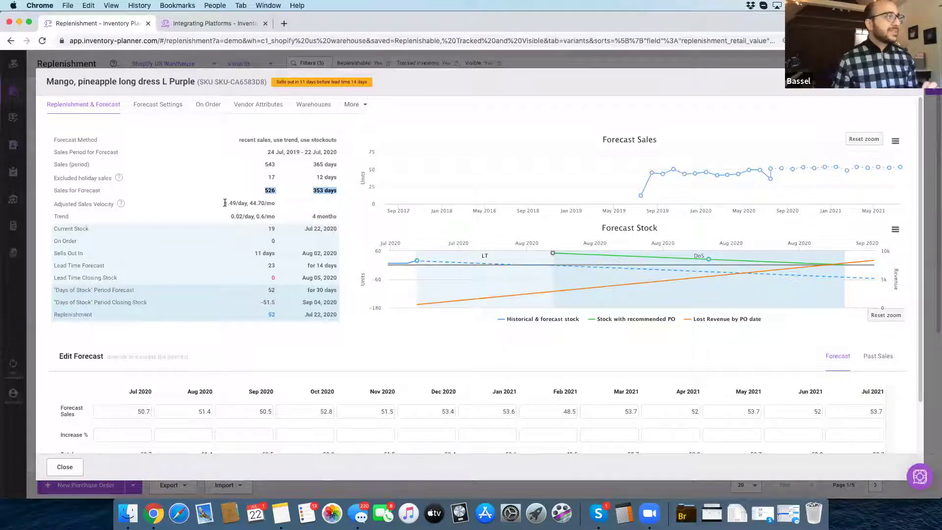
drag(223, 202, 247, 204)
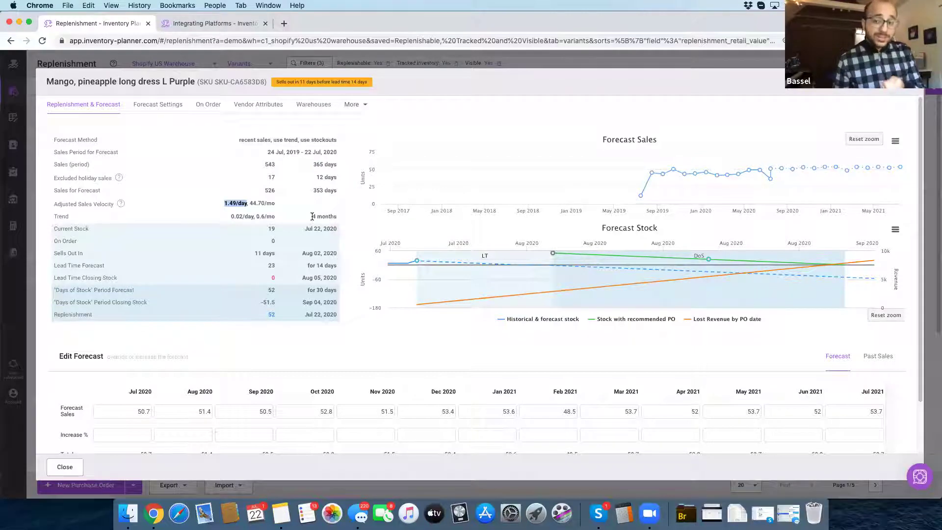
drag(312, 216, 336, 214)
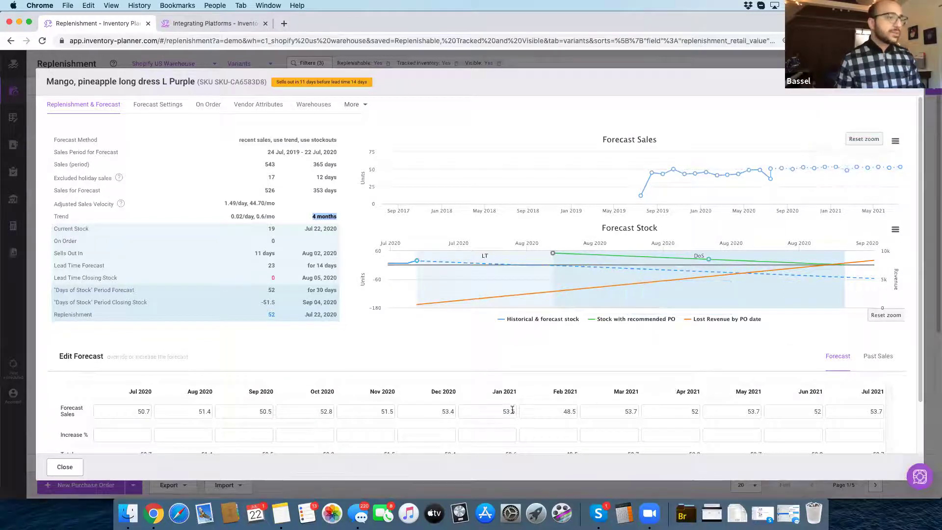
click(875, 357)
click(838, 356)
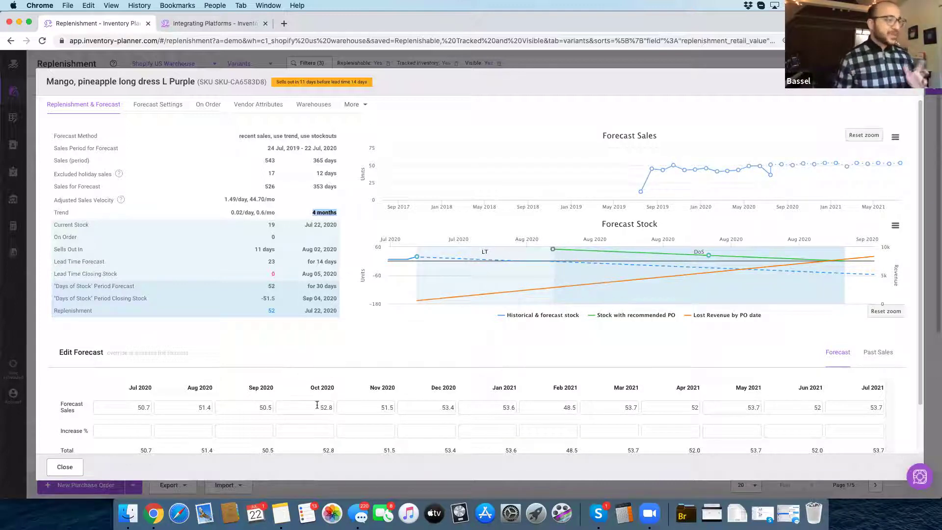
- Override the September 2020 forecast sales with 150 and set increases of 20% for November and December 2020 and -15% for January 2021
click(248, 406)
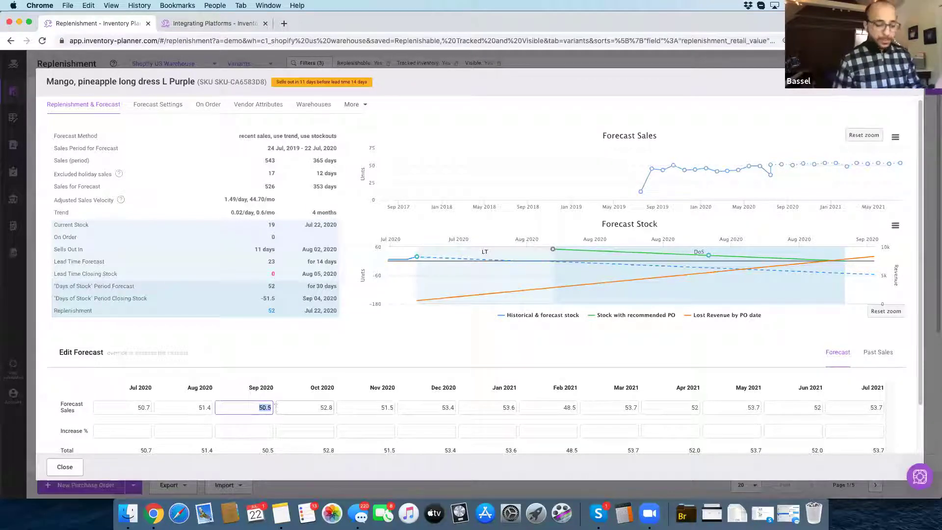
text(150)
click(372, 430)
text(20)
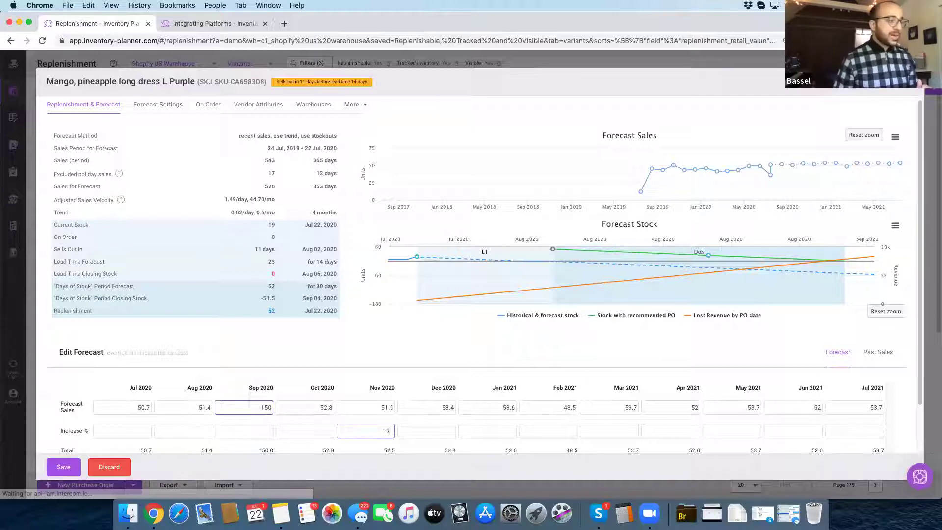
click(441, 430)
text(20)
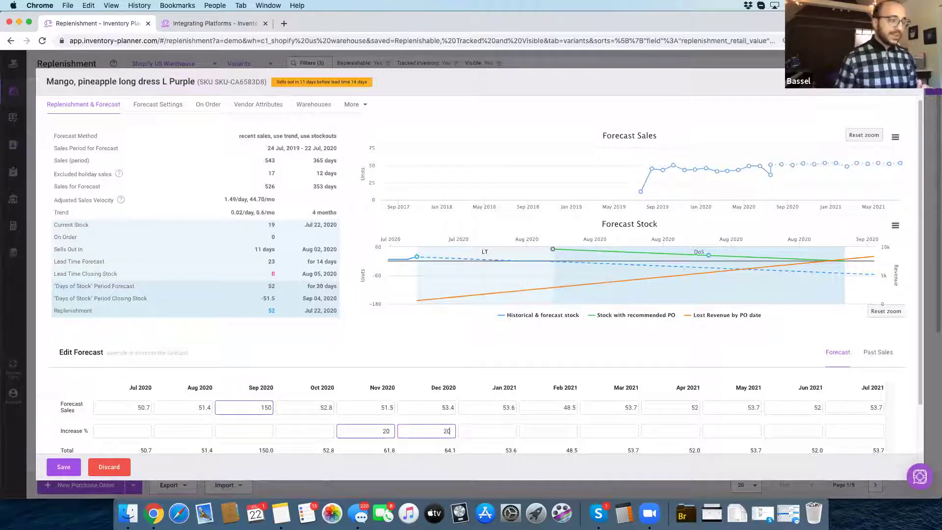
click(478, 429)
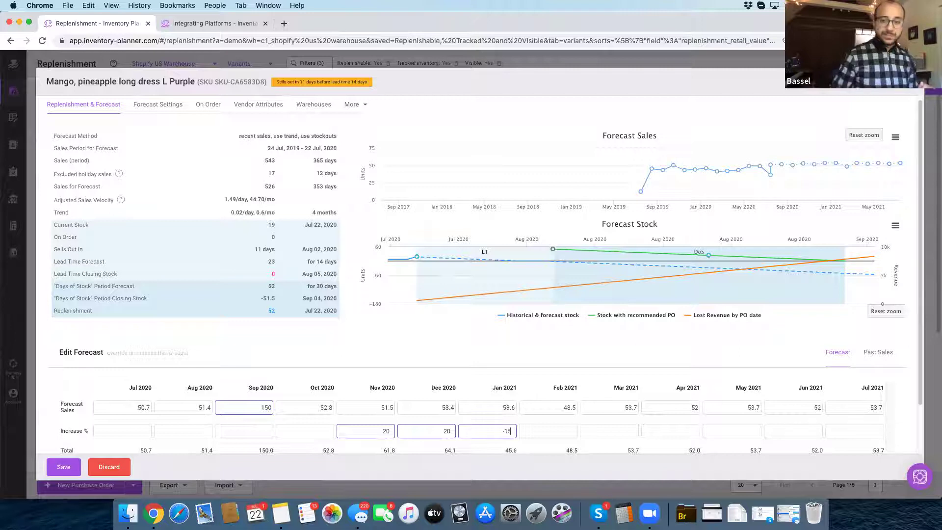
- Check the total row from September 2020 to January 2021 and save the forecast edits
scroll(448, 449, down, 2)
drag(519, 396, 216, 399)
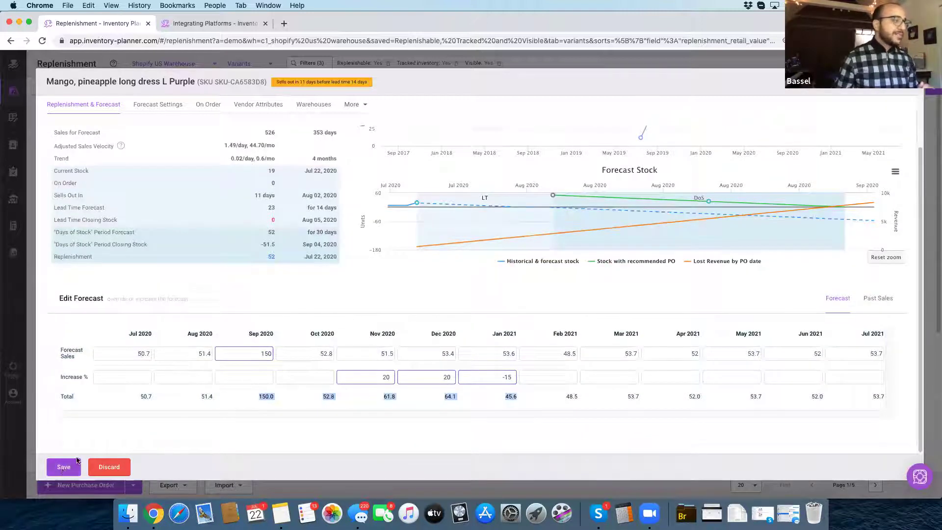
click(63, 466)
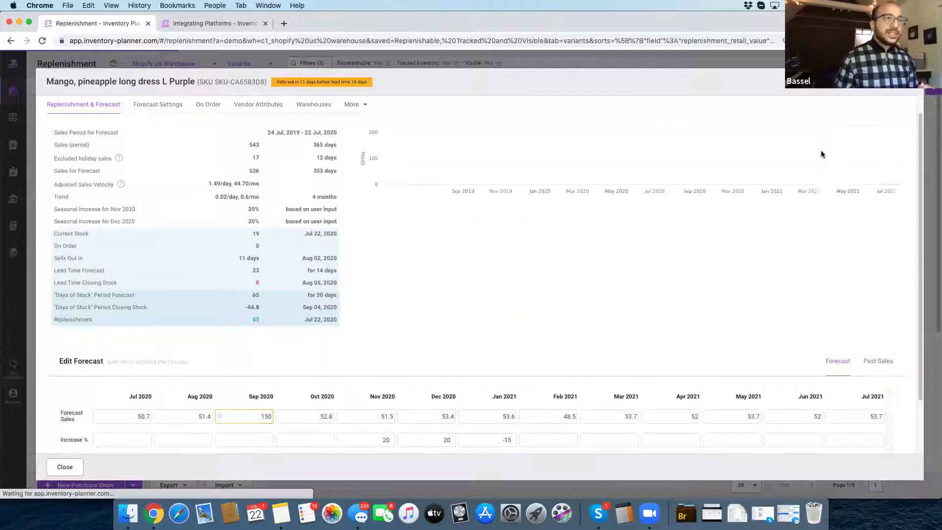
- Review the updated forecast charts and replenishment figures, and close the variant's details
mouse_move(793, 151)
scroll(613, 252, down, 1)
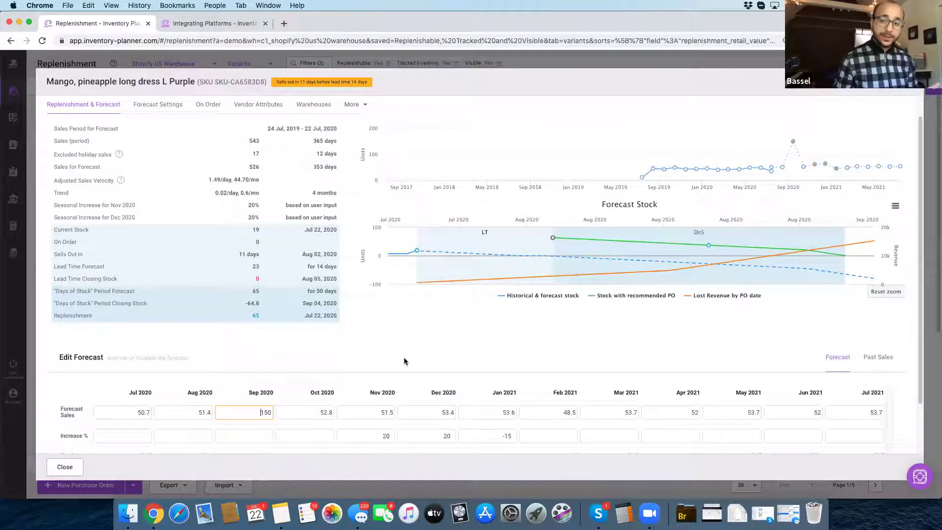
scroll(403, 337, up, 1)
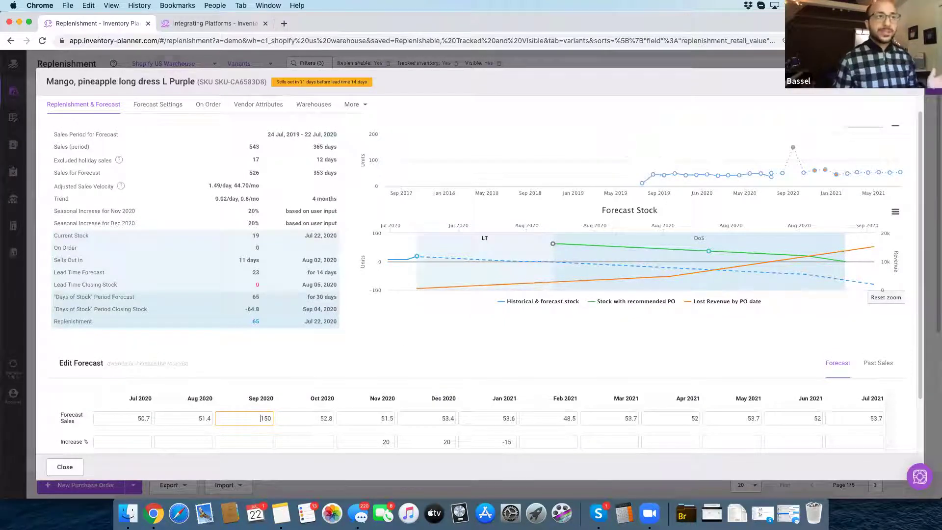
key(Escape)
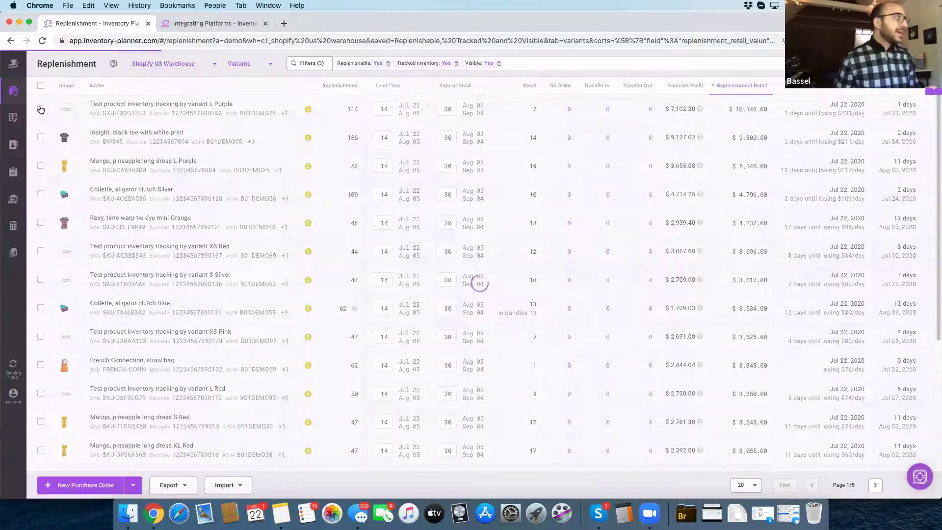
- Select the test product variant L Purple, the Insight black tee with white print and the Mango pineapple long dress L Purple
click(41, 109)
click(41, 138)
click(41, 165)
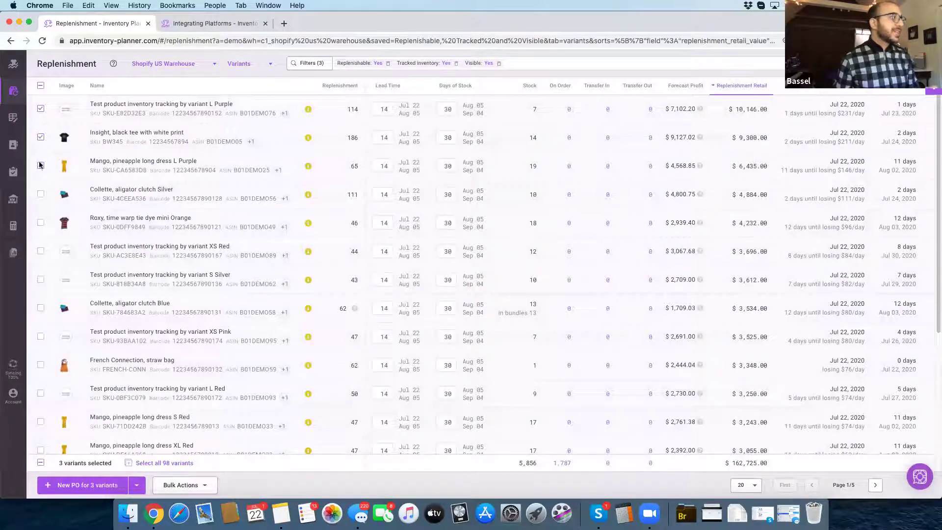
- Try a bulk forecast adjustment by percentage for October 2020 on the three selected variants, and cancel it
click(212, 486)
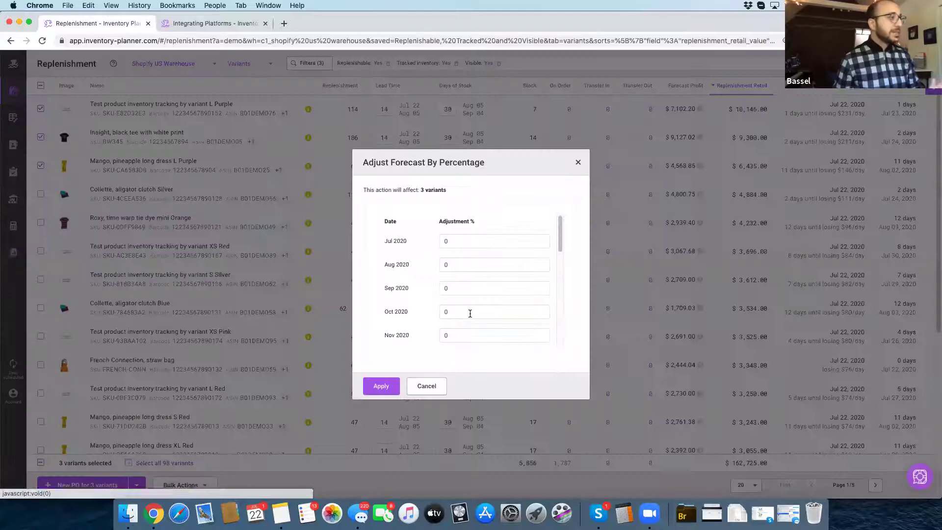
click(444, 313)
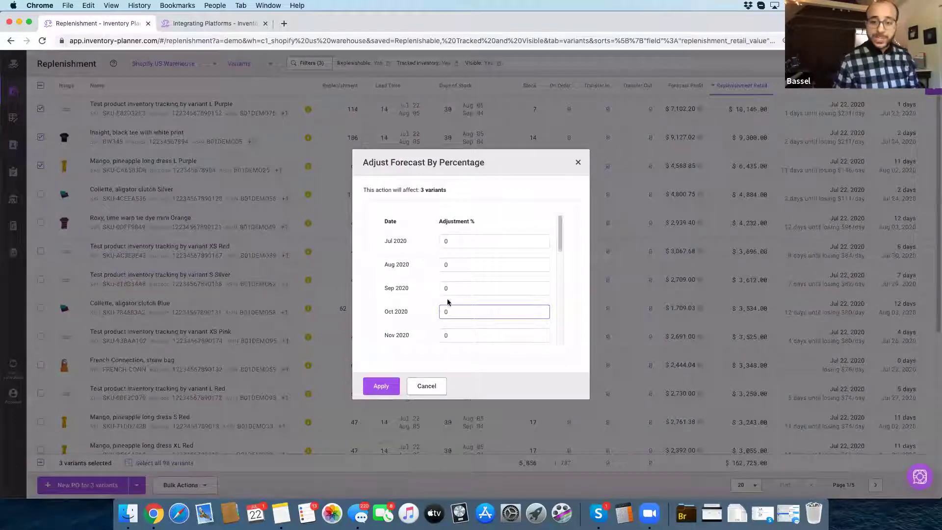
text(2)
click(433, 387)
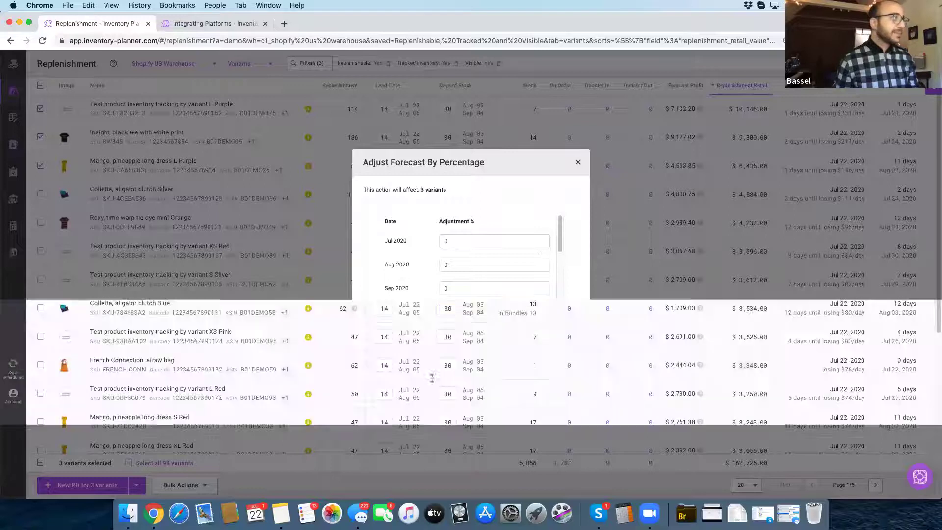
- Clear the variant selection, then review the forecast details of the Mango pineapple long dress L Purple and close them
click(40, 86)
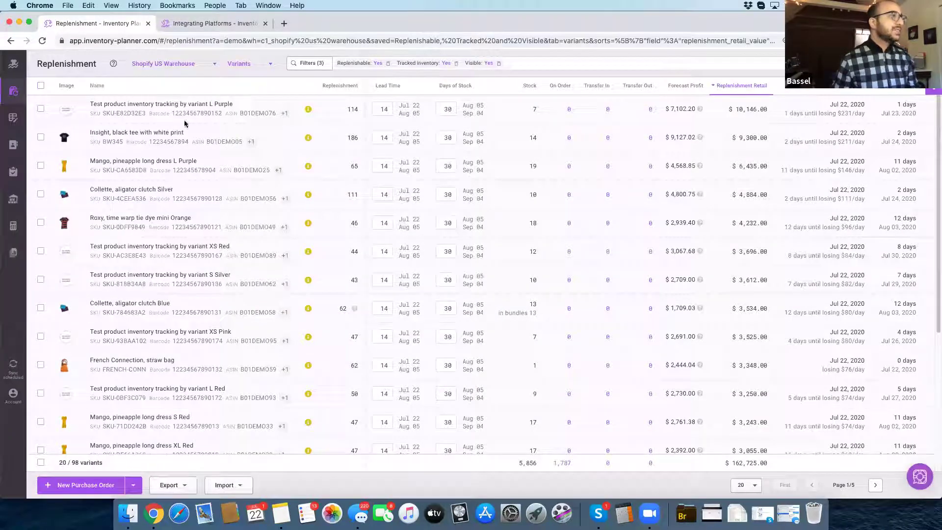
click(308, 166)
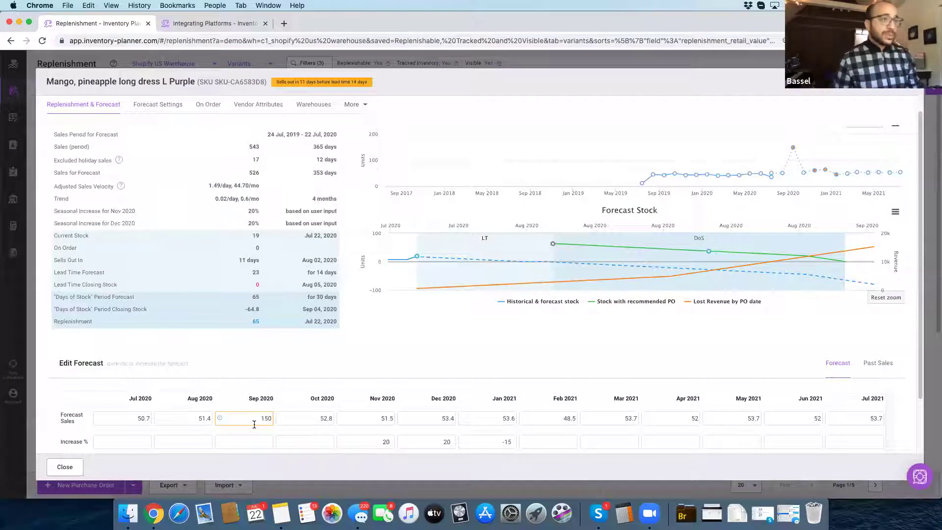
click(28, 116)
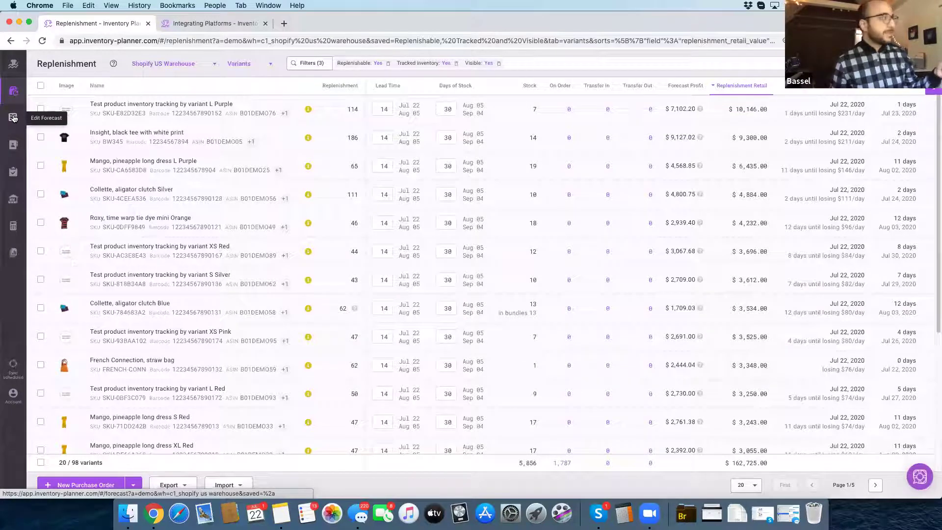
- Open the Edit Forecast report and examine the Harper tan leather woven belt's monthly forecast override and percentage increase fields
click(13, 118)
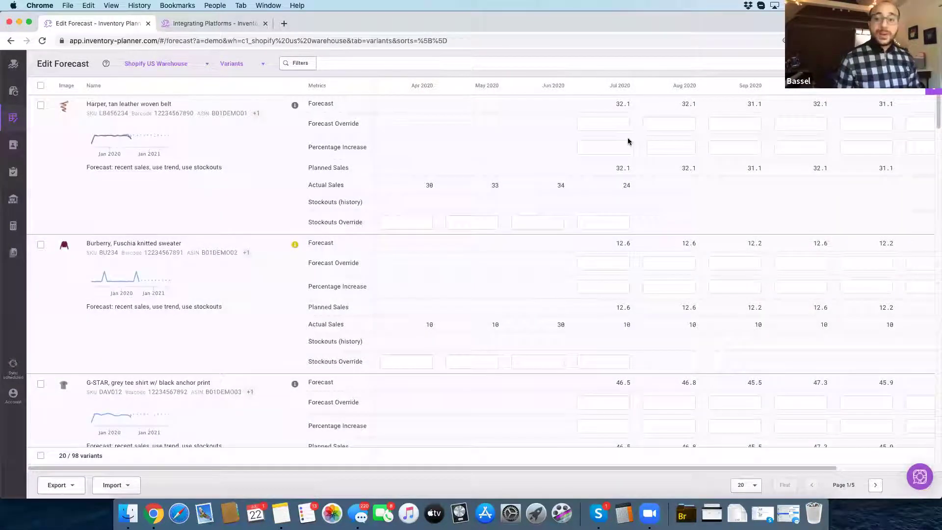
click(619, 127)
click(670, 120)
click(736, 121)
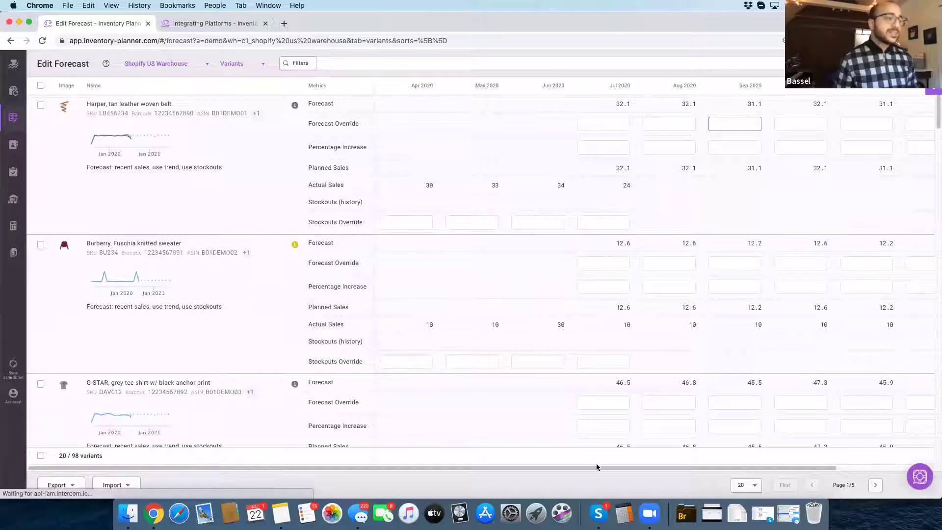
drag(596, 468, 608, 467)
click(671, 147)
click(722, 146)
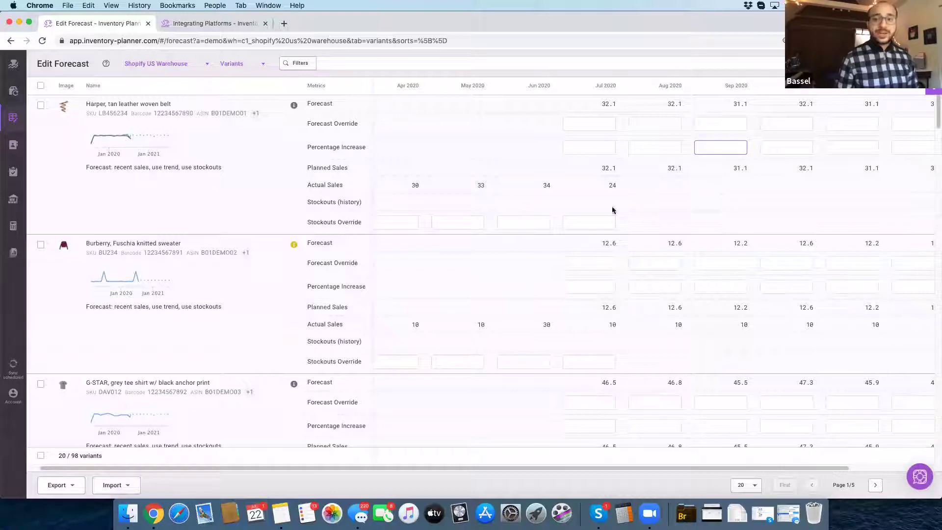
- View the Burberry Fuschia knitted sweater's forecast details, close them, and look over the sales graphs of the listed variants
click(293, 244)
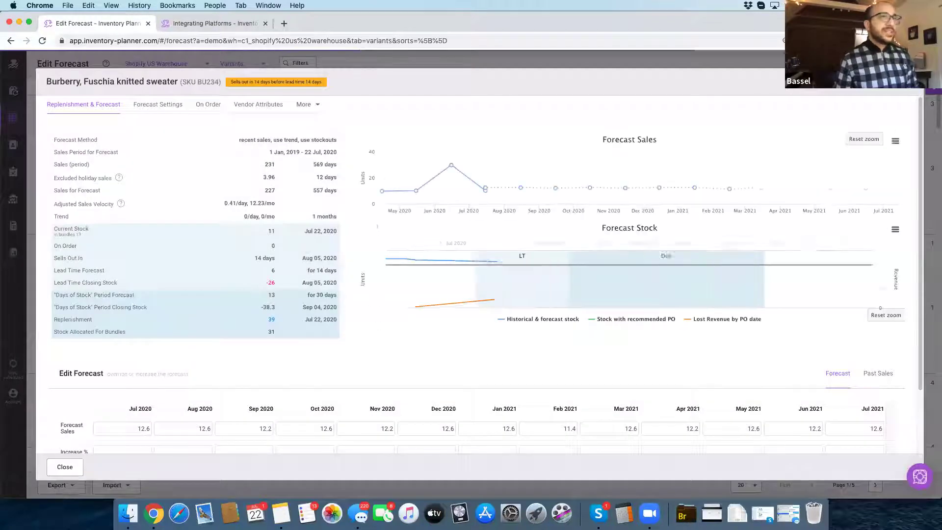
key(Escape)
mouse_move(112, 281)
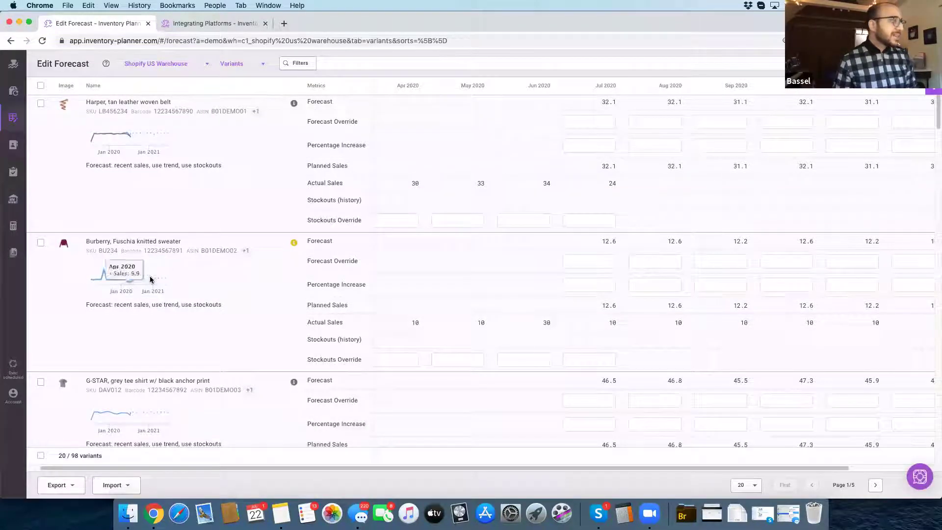
scroll(238, 323, down, 1)
scroll(239, 324, down, 3)
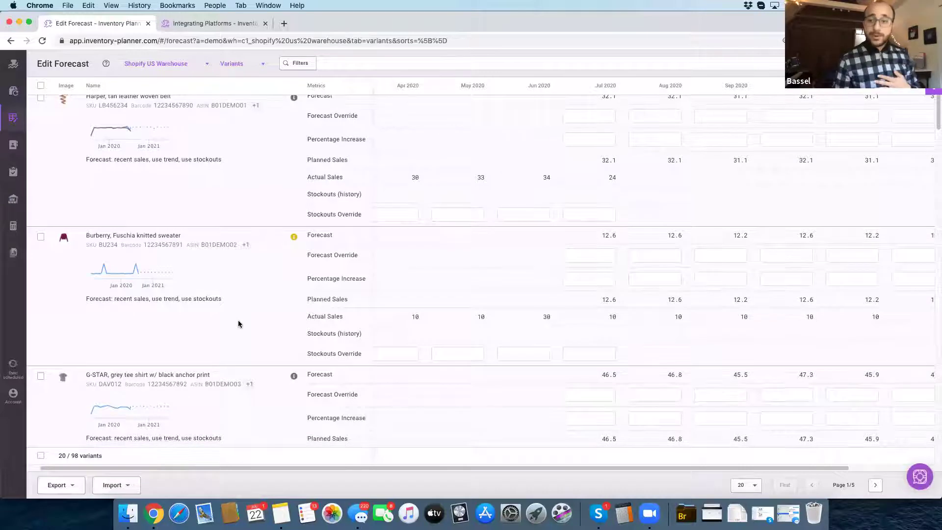
scroll(239, 323, down, 2)
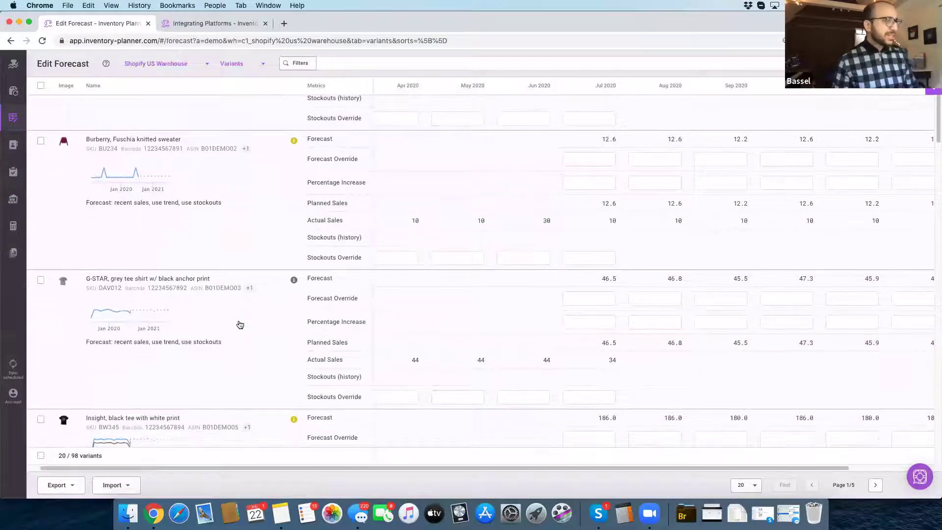
scroll(239, 325, up, 4)
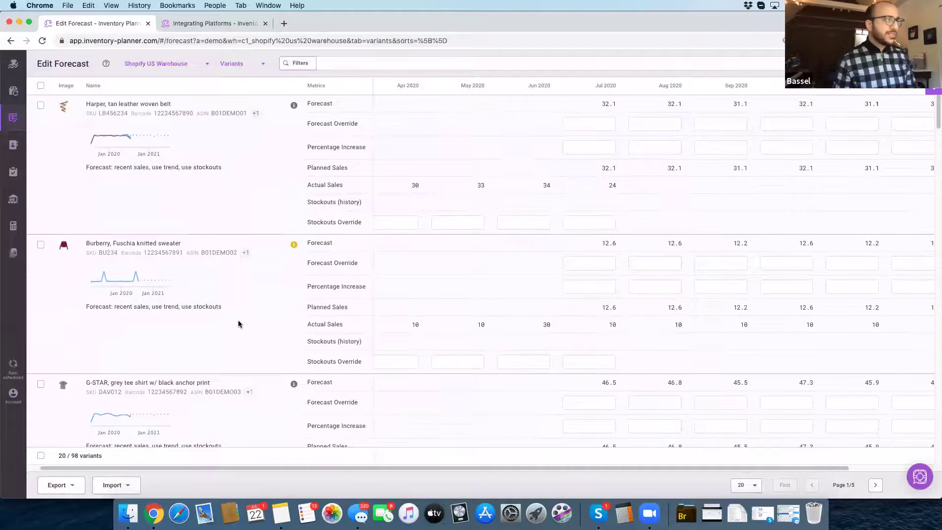
- Switch the report to Forecast Override by Total, set the November 2020 override to 10000 and save the changes
click(256, 68)
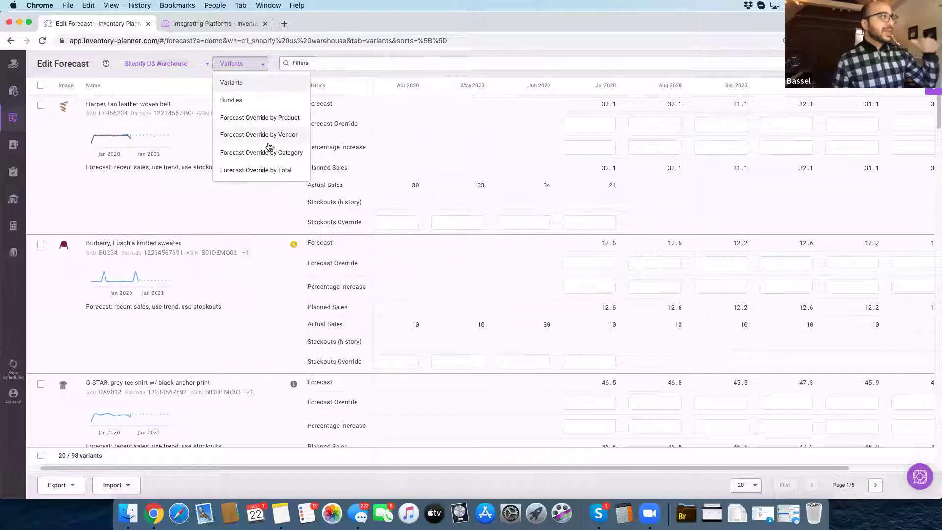
click(276, 169)
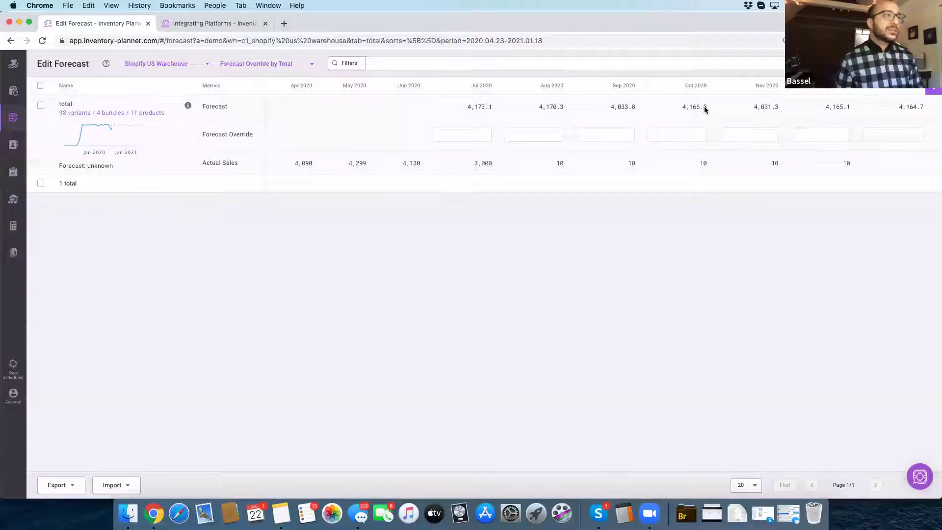
click(766, 129)
text(10000)
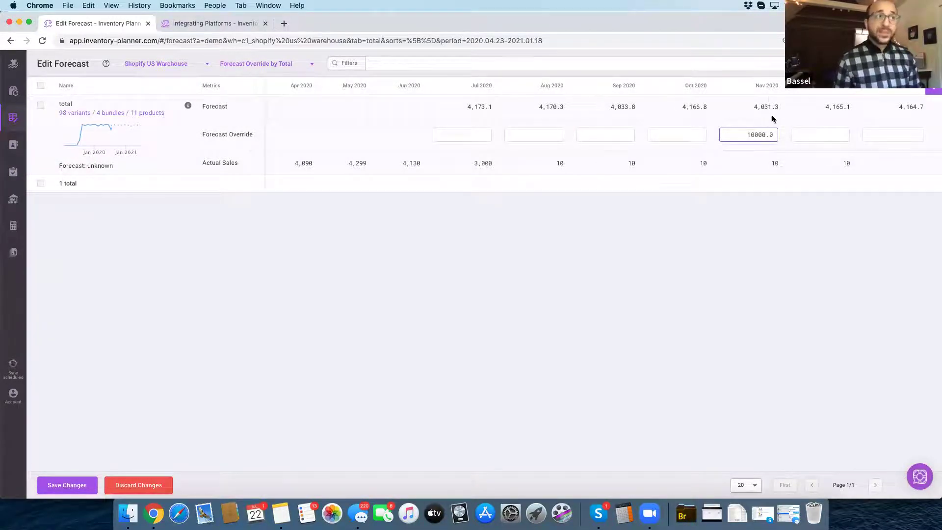
mouse_move(97, 126)
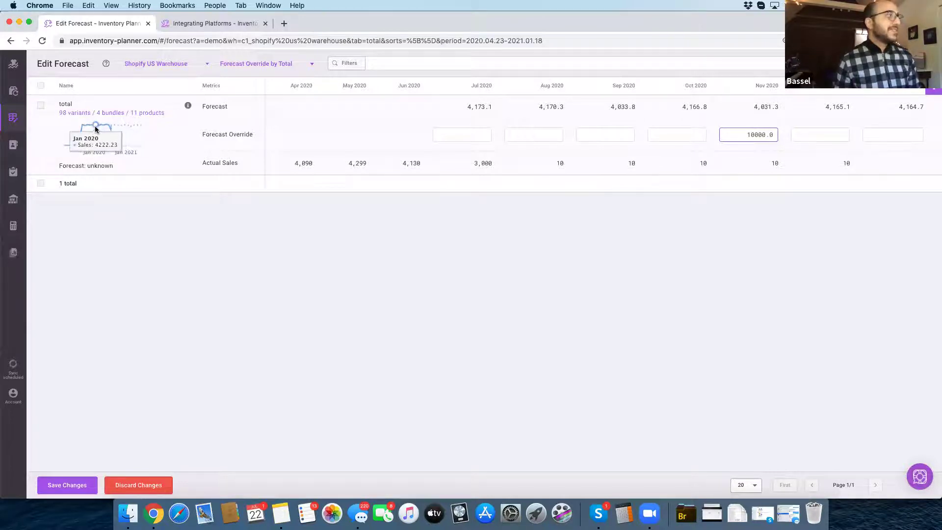
click(78, 485)
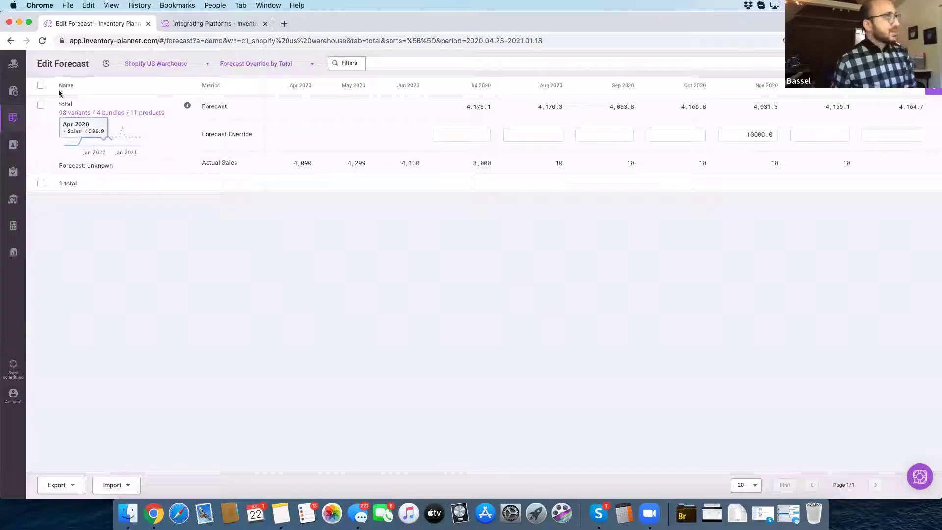
- Return to the Replenishment report and check the stock figure of the Mango pineapple long dress L Purple
click(13, 92)
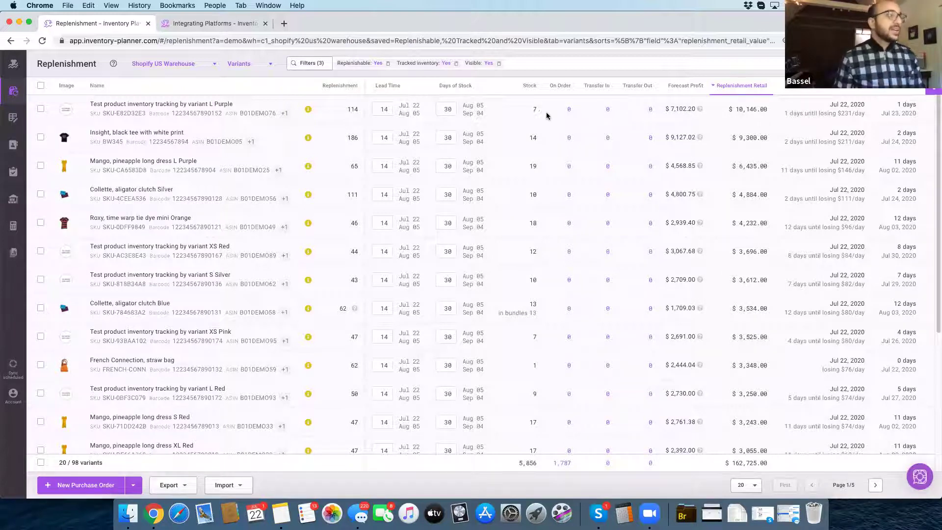
click(529, 226)
drag(540, 169, 525, 172)
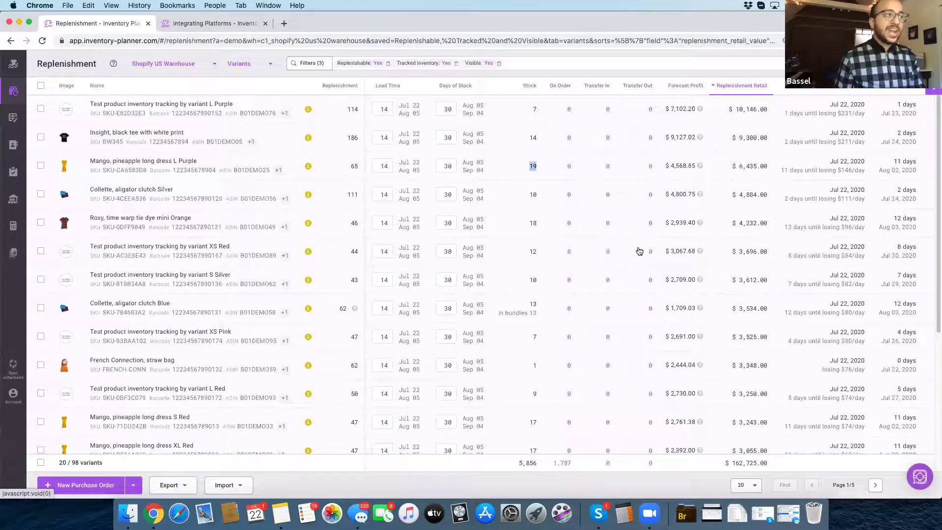
click(533, 164)
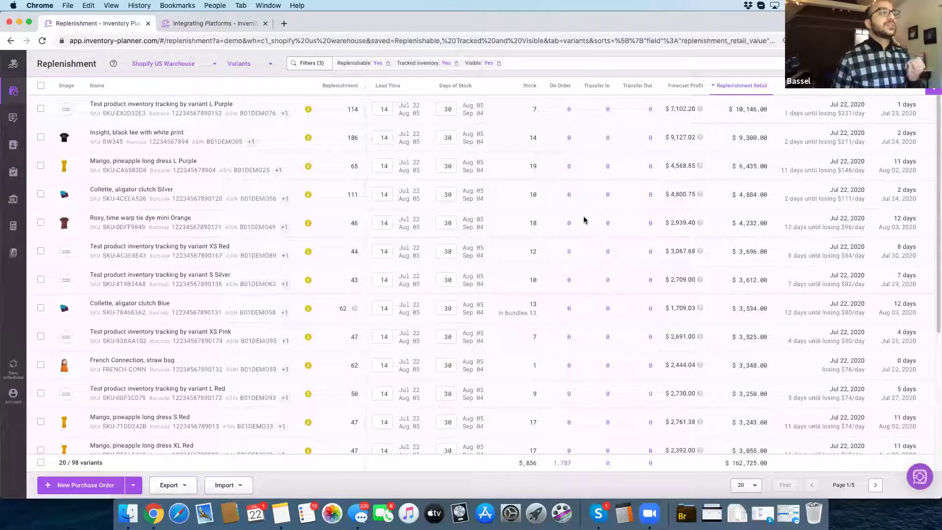
double_click(530, 165)
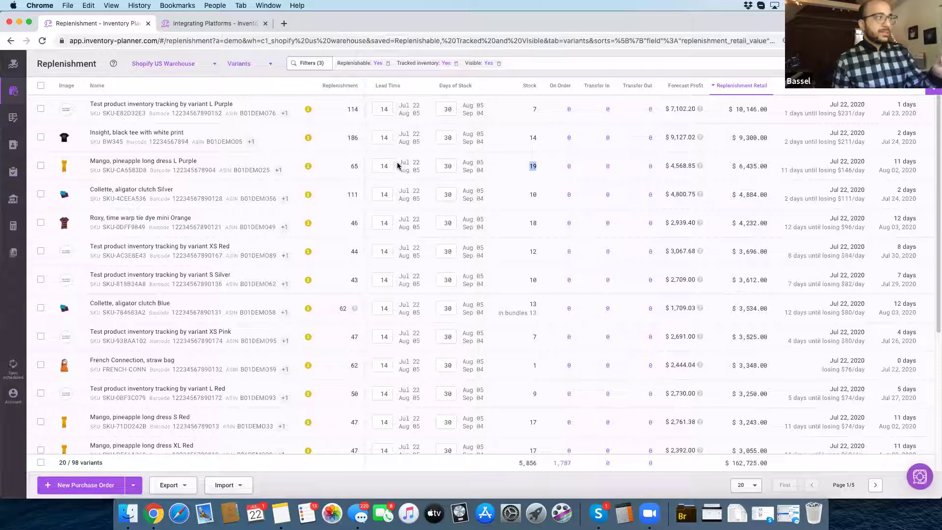
- Check the start and end dates of the lead time period for the Mango pineapple long dress L Purple
drag(399, 162, 418, 162)
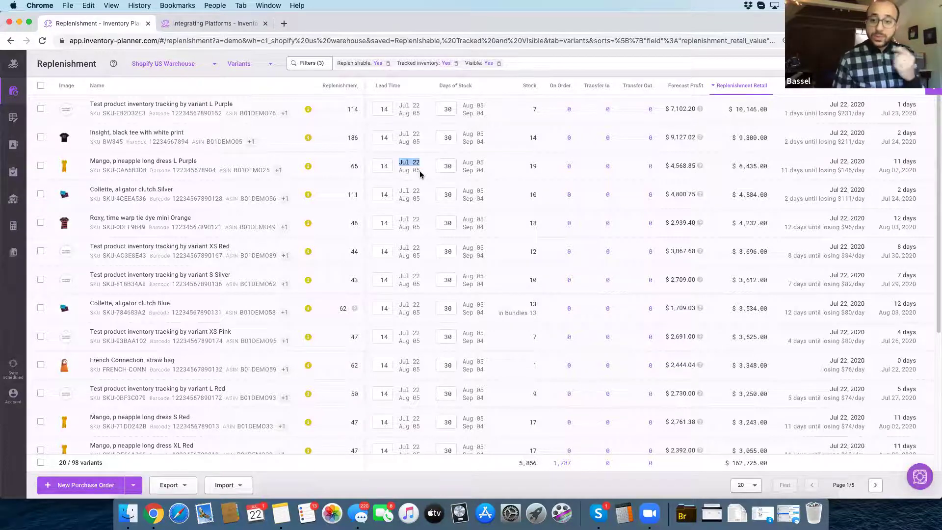
drag(420, 174, 399, 177)
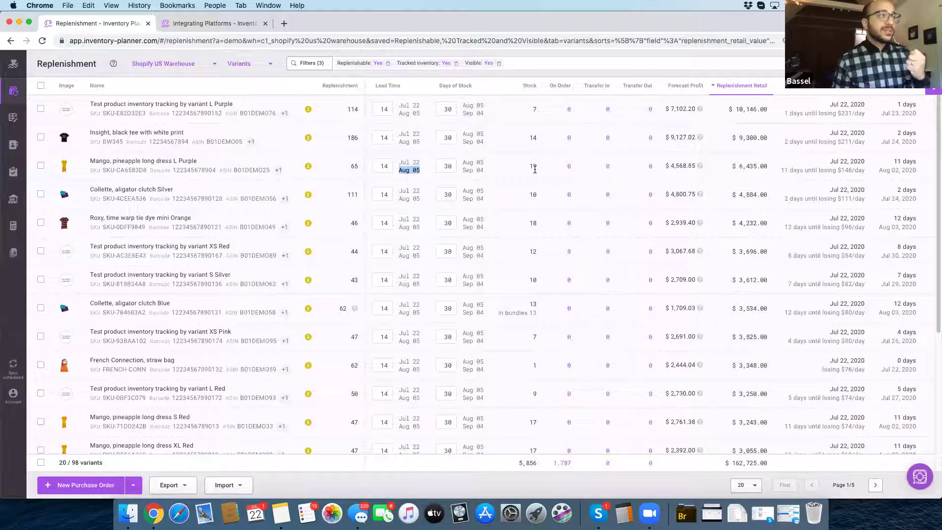
click(422, 173)
drag(421, 172, 398, 175)
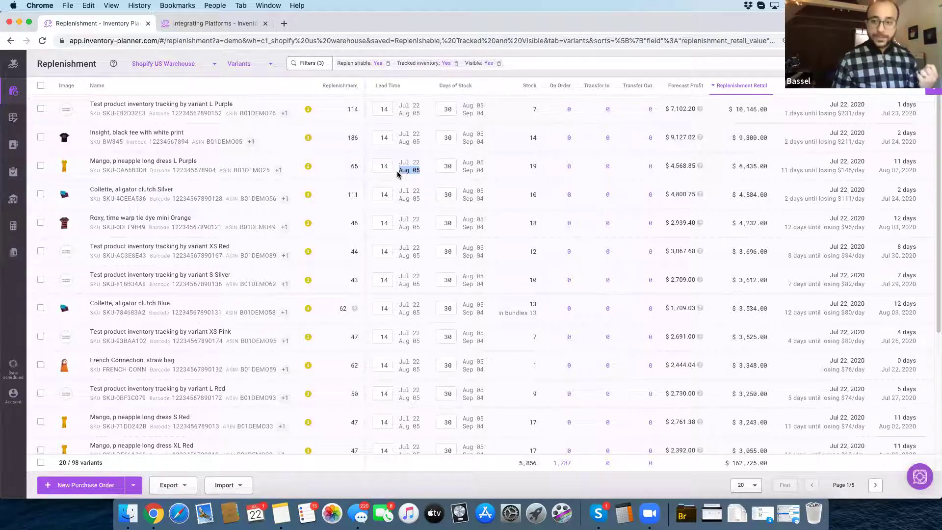
- Check the date range of the days of stock period for the Mango pineapple long dress L Purple
click(463, 162)
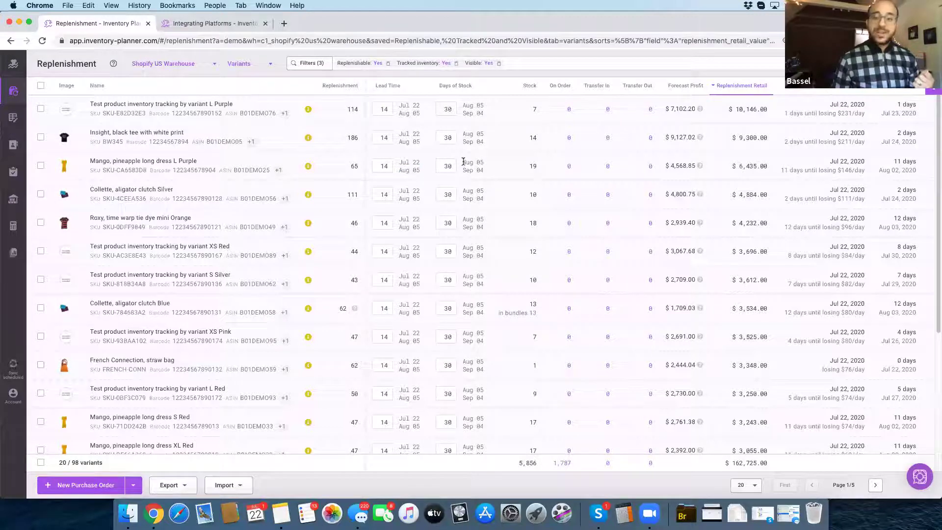
drag(464, 162, 485, 164)
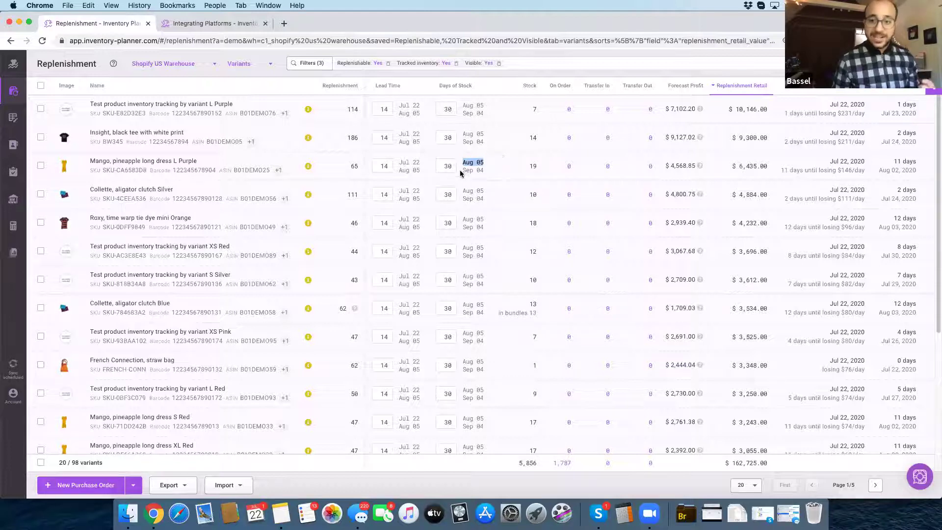
click(467, 165)
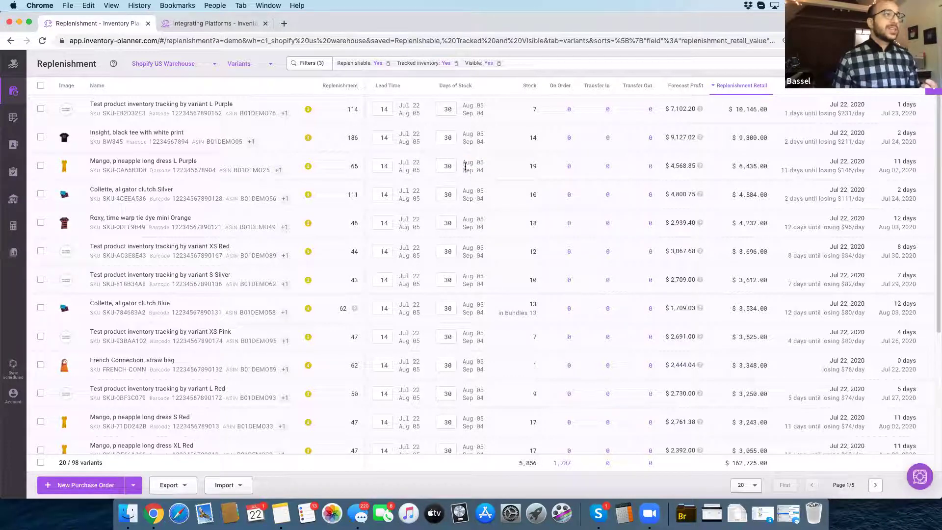
drag(462, 162, 485, 171)
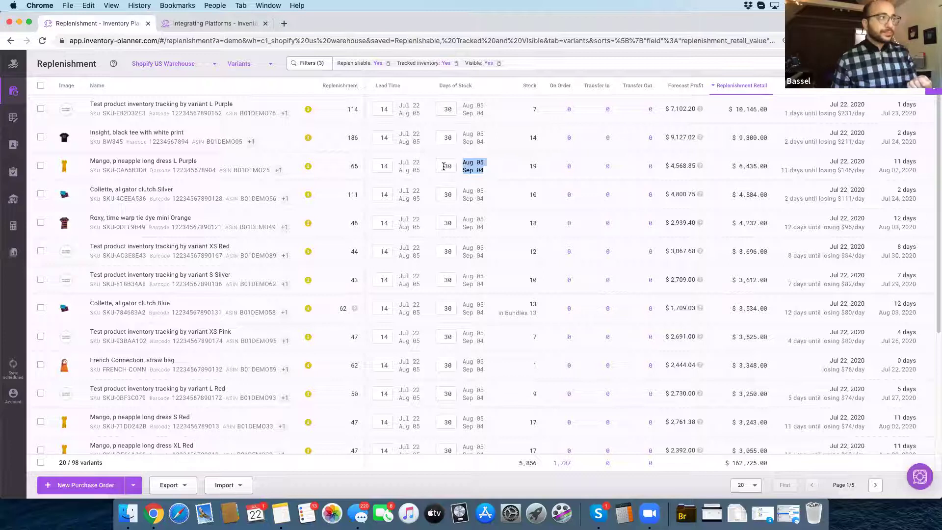
- Try 50 days of stock for the Mango pineapple long dress L Purple, and discard the change
drag(444, 166, 456, 165)
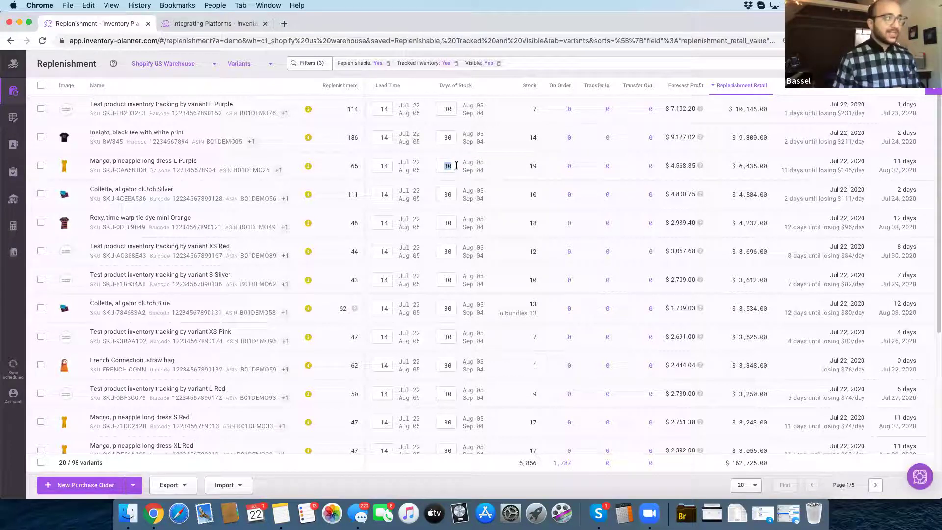
text(40)
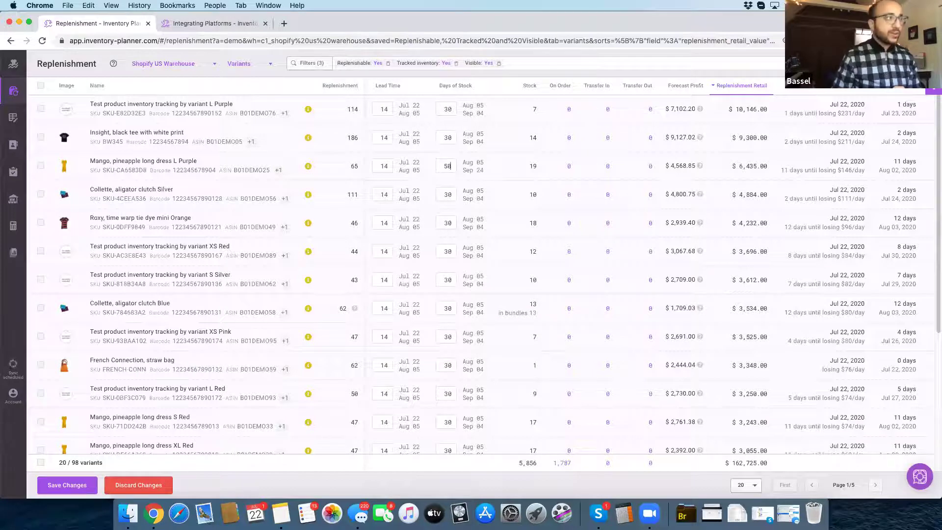
key(BackSpace)
key(BackSpace)
text(50)
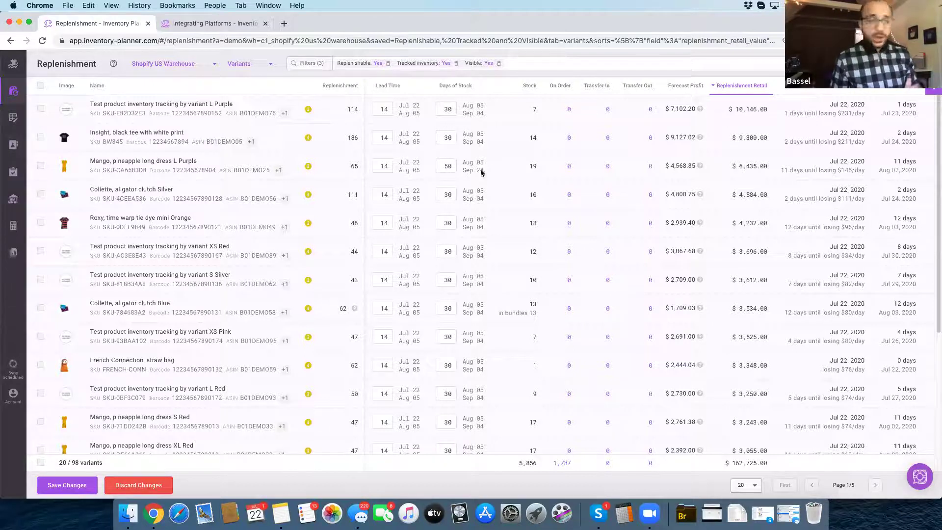
click(134, 485)
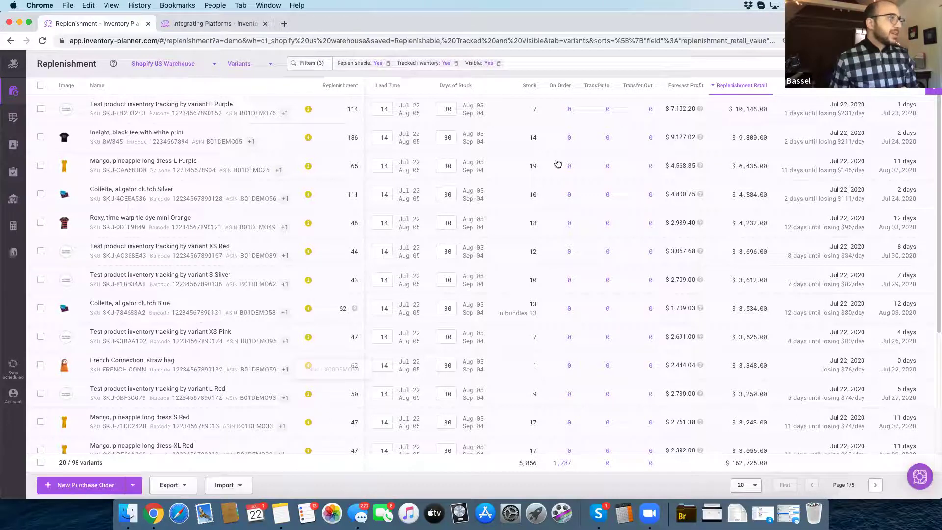
- Select the Mango pineapple long dress L Purple, view its bulk minimum and maximum stock settings, and cancel
click(41, 165)
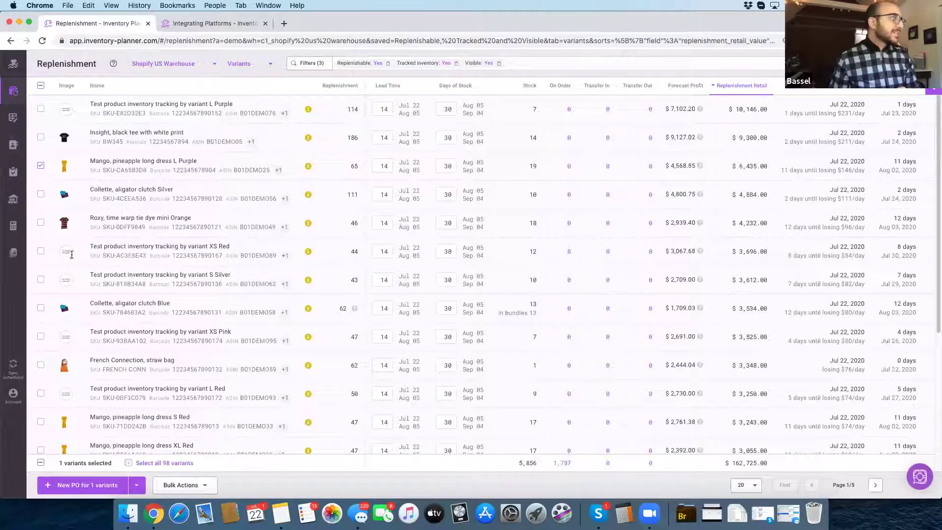
click(181, 485)
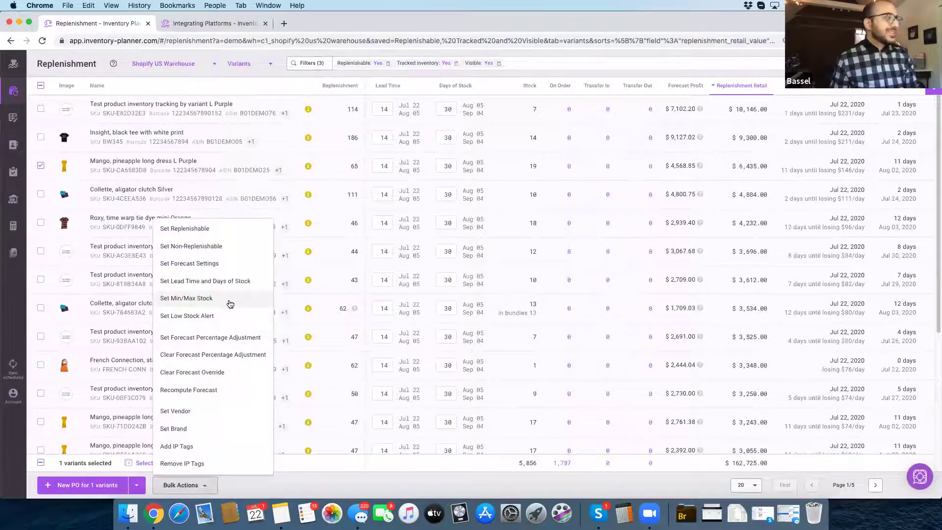
click(255, 299)
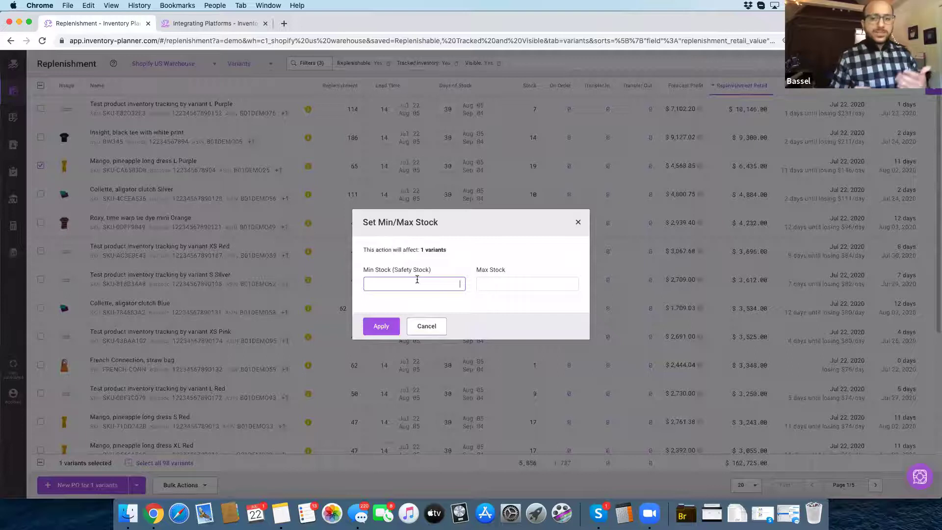
click(441, 325)
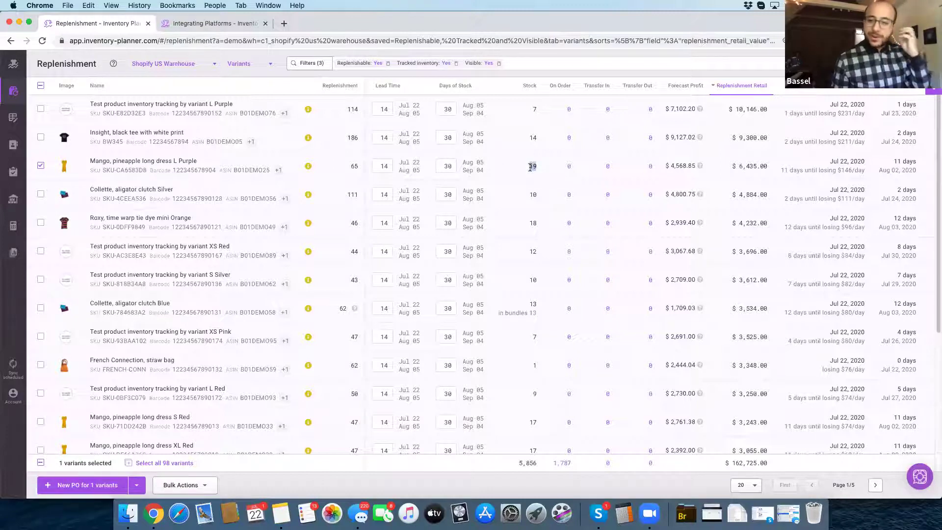
- Open the Mango pineapple long dress L Purple details and check its forecast method and stockout history setting
click(325, 168)
click(308, 167)
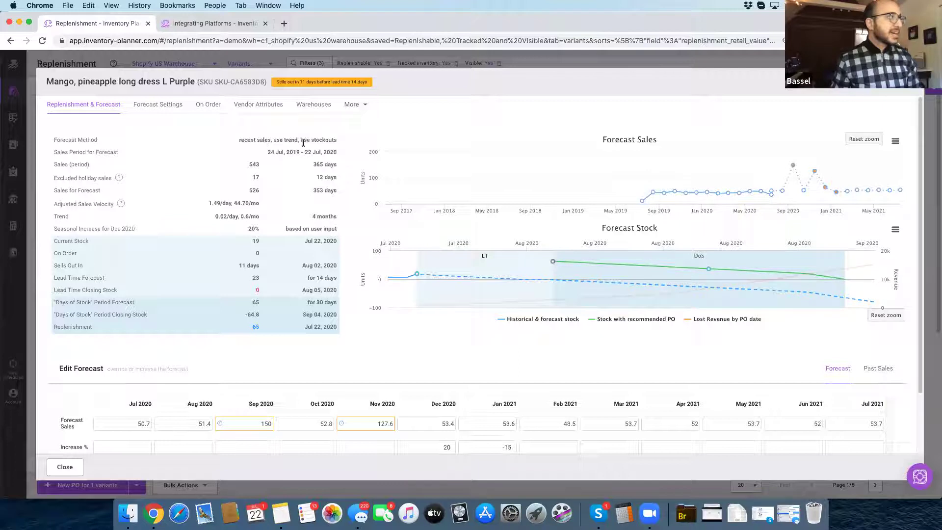
drag(301, 140, 338, 140)
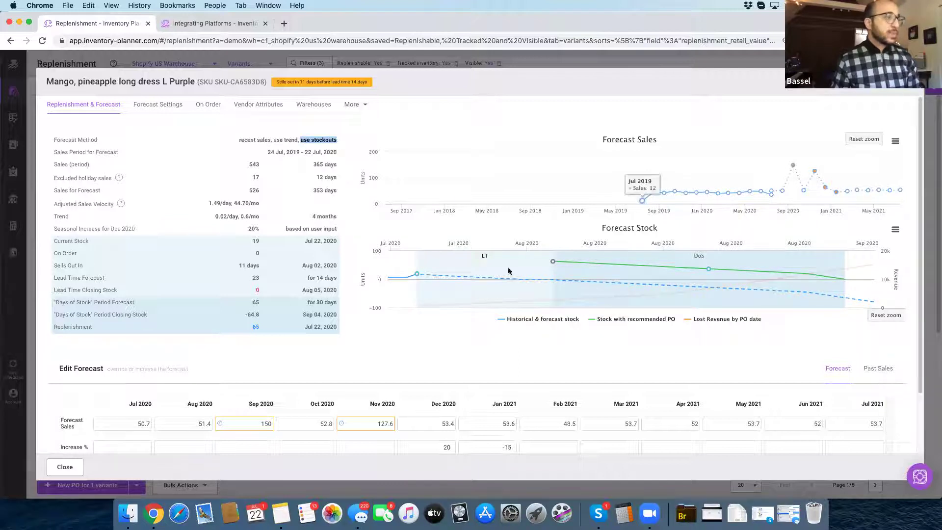
click(162, 104)
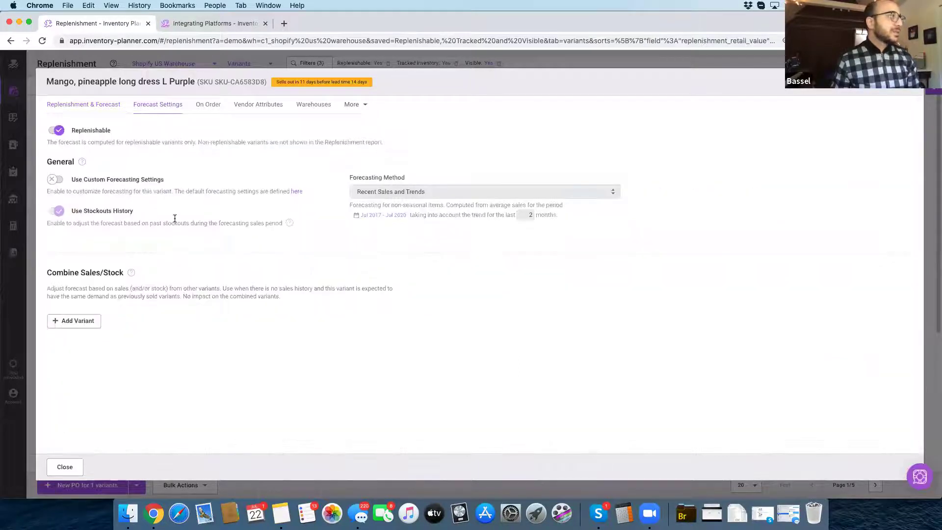
click(112, 104)
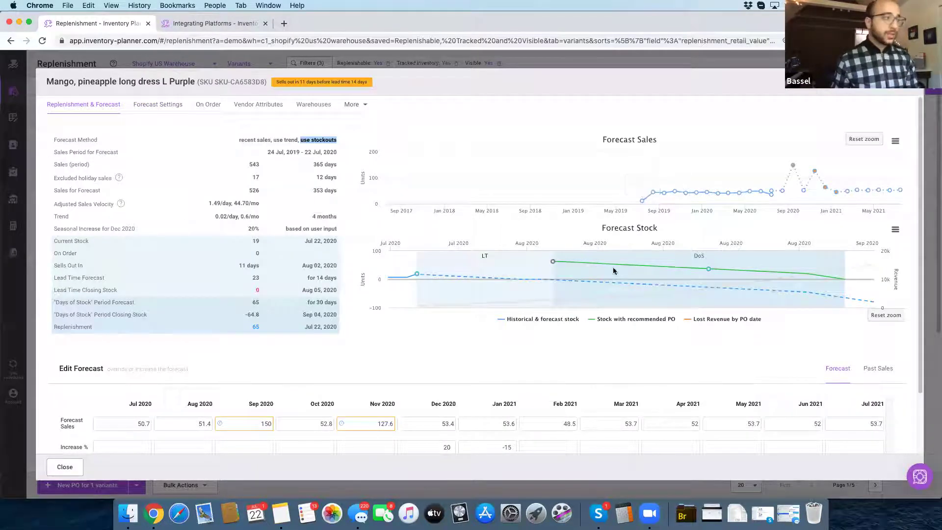
- Compare the lead time closing stock, days of stock forecast and replenishment figures with the Forecast Stock chart
mouse_move(524, 280)
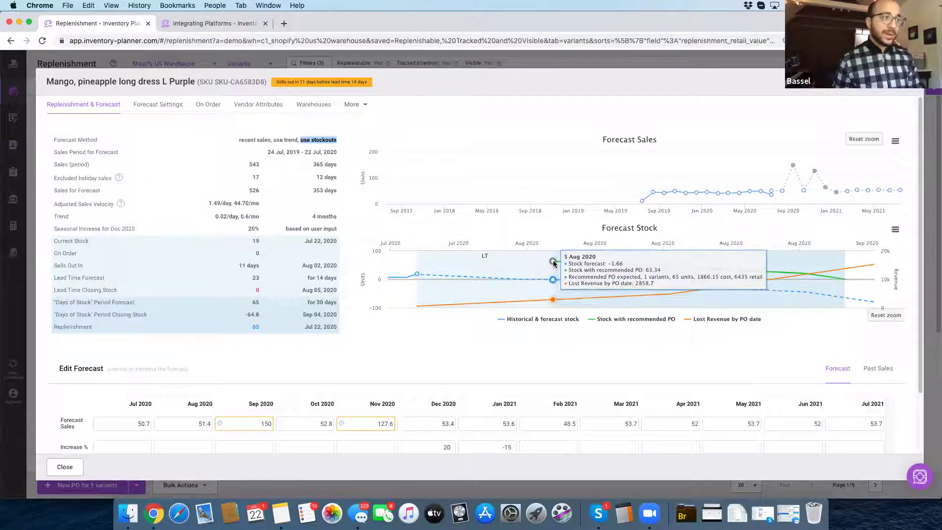
click(257, 289)
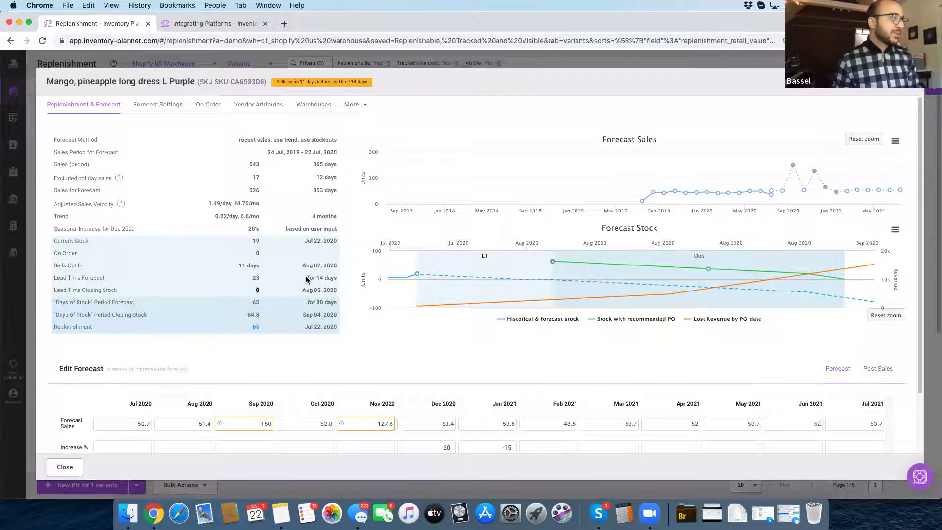
drag(301, 291, 335, 286)
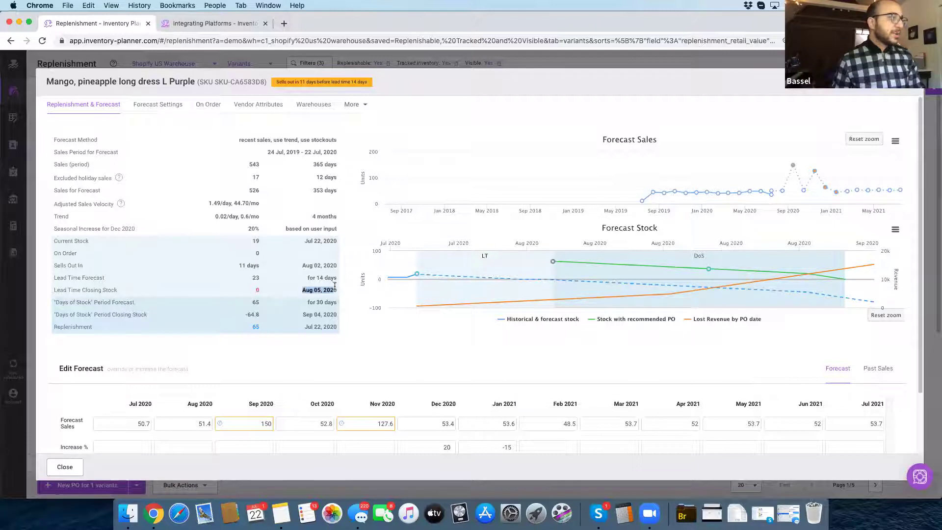
mouse_move(554, 266)
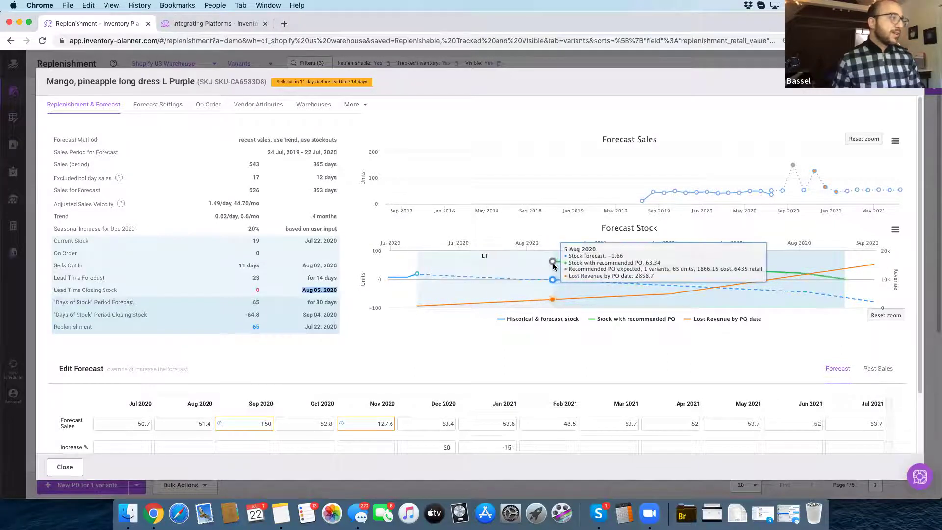
double_click(254, 302)
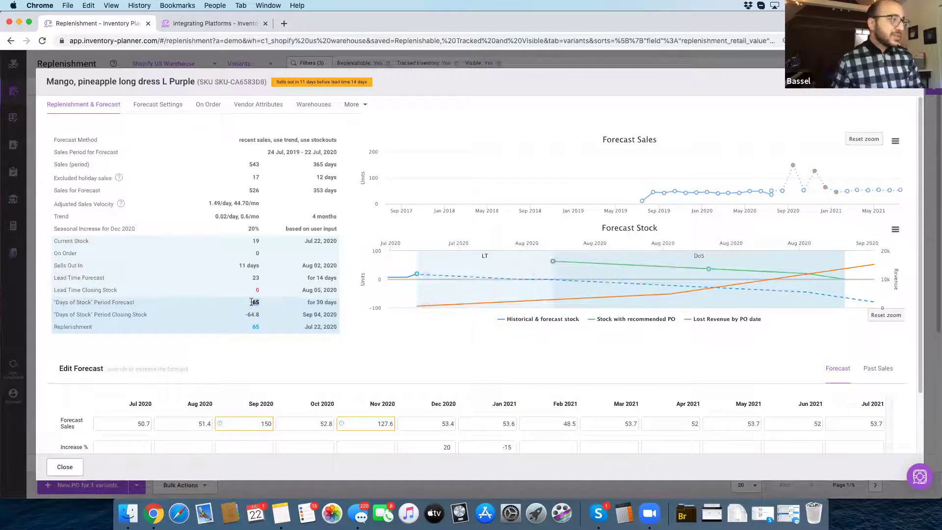
drag(305, 291, 329, 313)
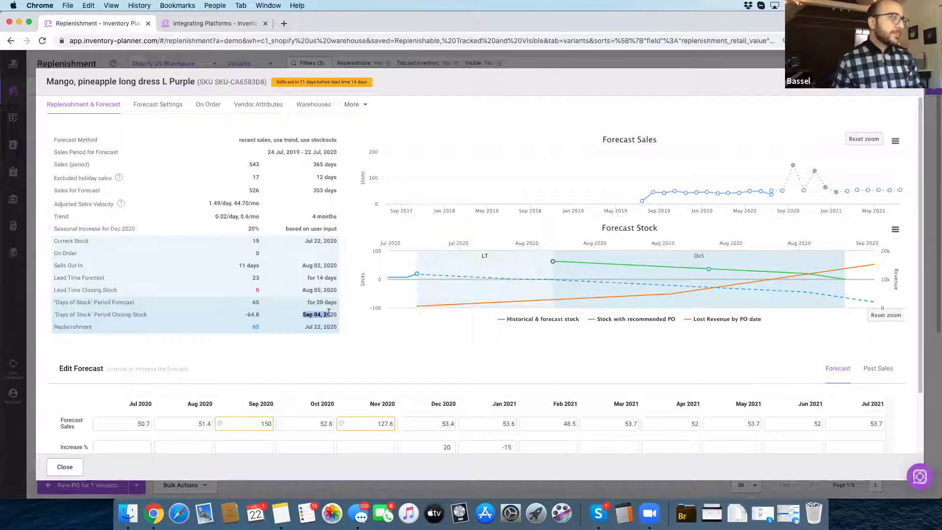
click(258, 327)
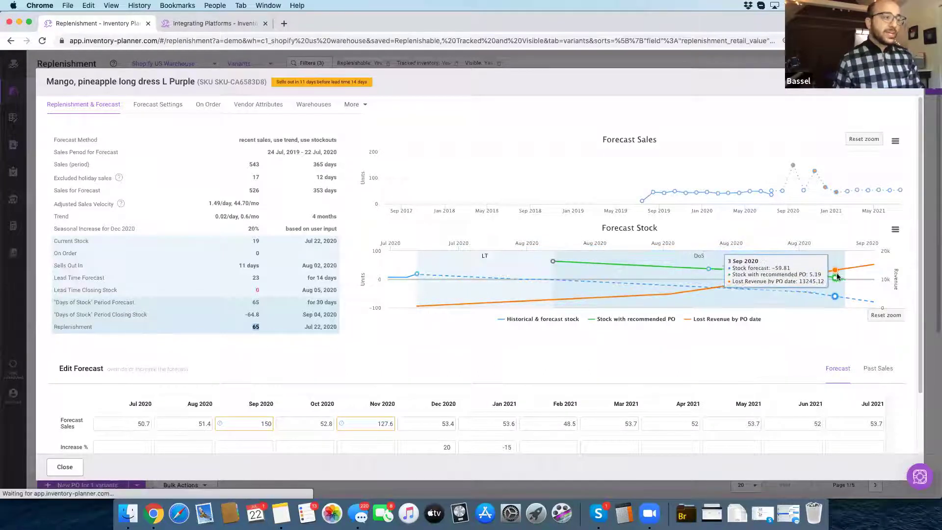
- Check the forecast sales for July, August and September 2020, and close the variant's details
click(128, 425)
click(181, 425)
click(259, 428)
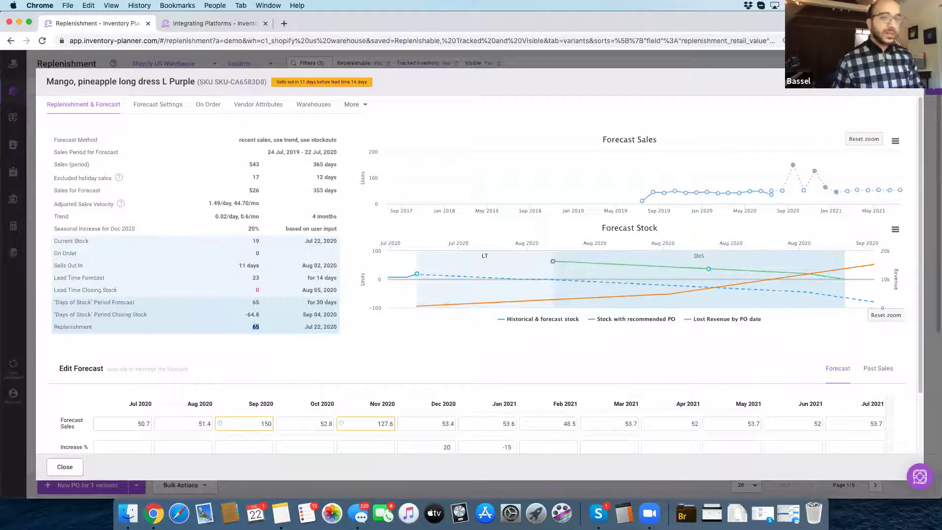
key(Escape)
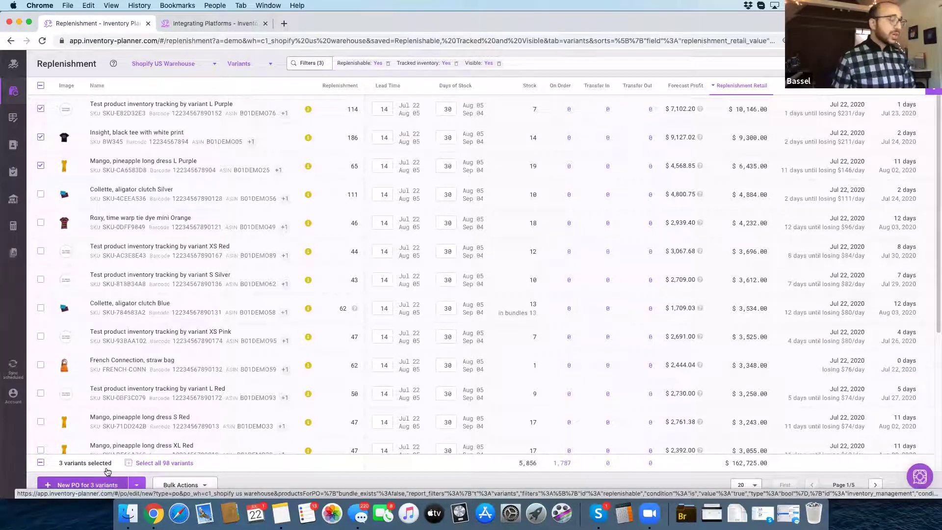
- View the available warehouses and the alternative transfer and purchase order options for the three selected variants
click(187, 68)
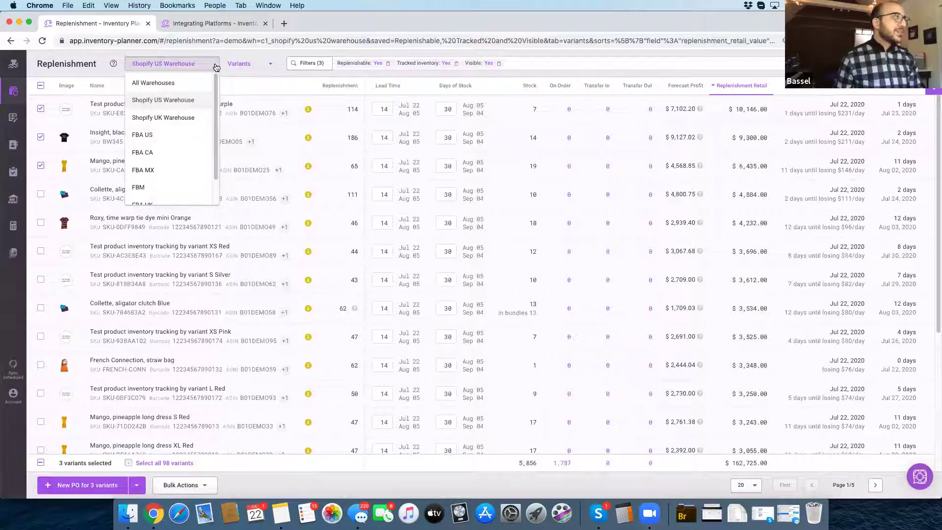
click(98, 132)
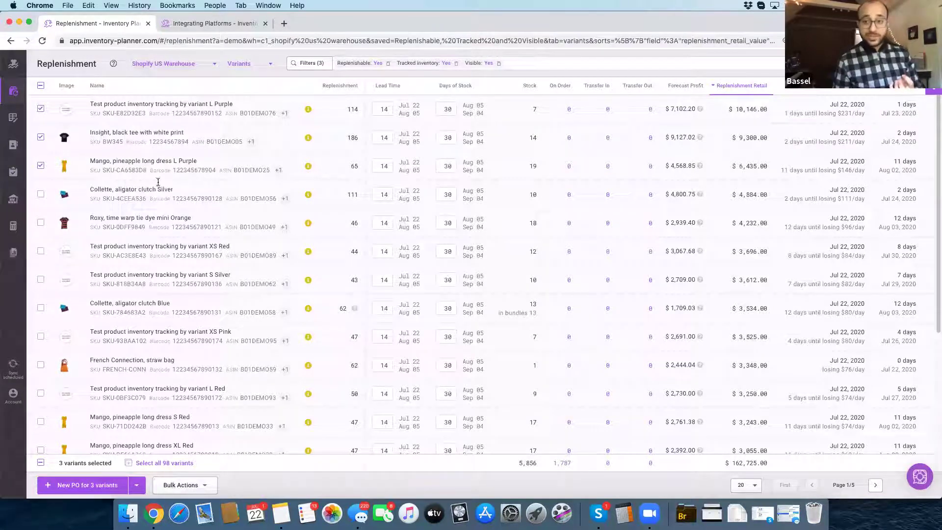
click(137, 486)
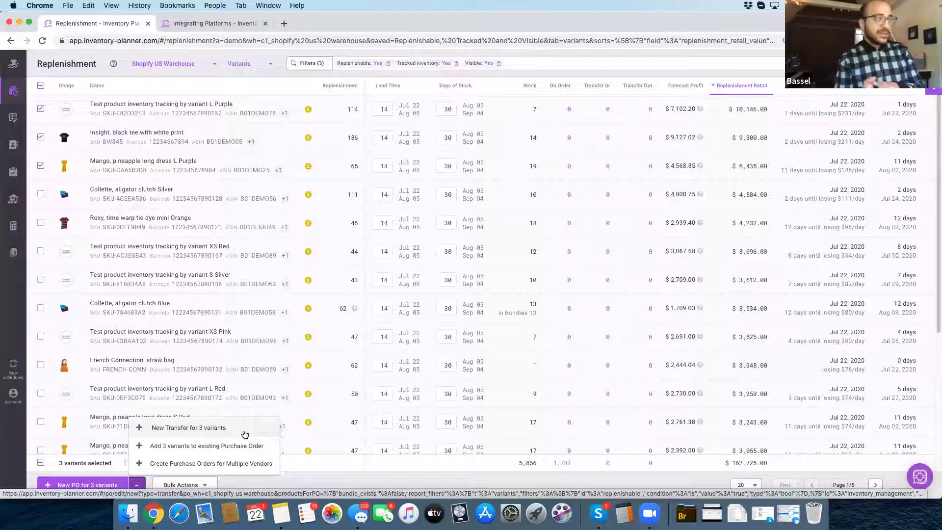
click(411, 113)
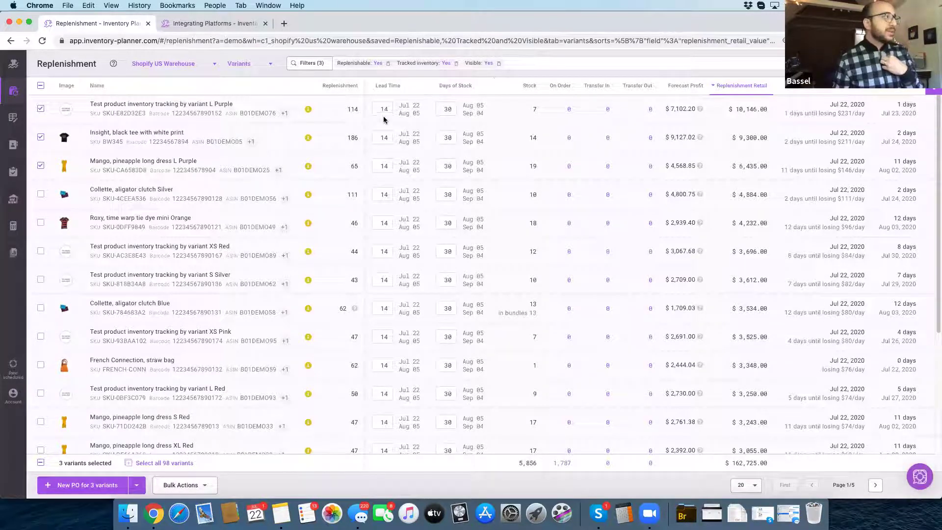
- Start a new purchase order for the three selected variants, check its vendor field, and cancel the order
click(77, 484)
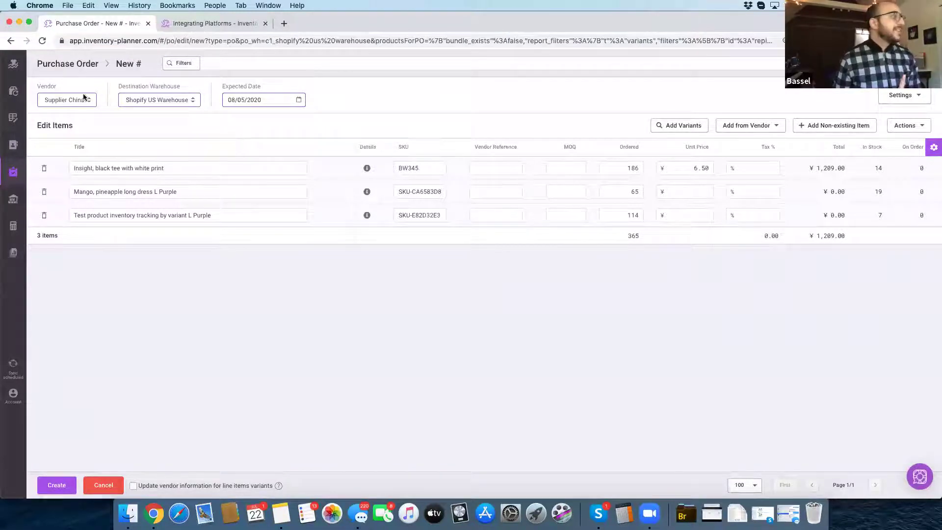
double_click(55, 85)
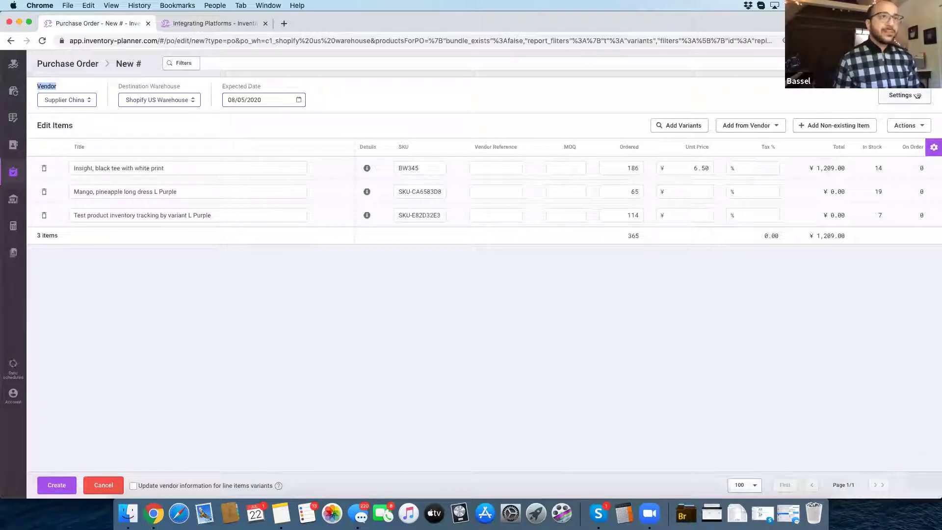
click(19, 141)
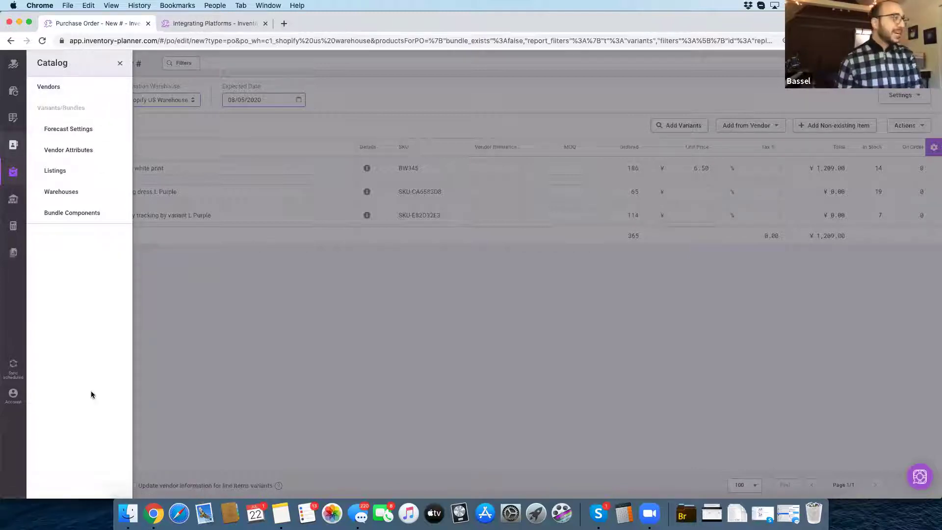
click(271, 329)
click(101, 484)
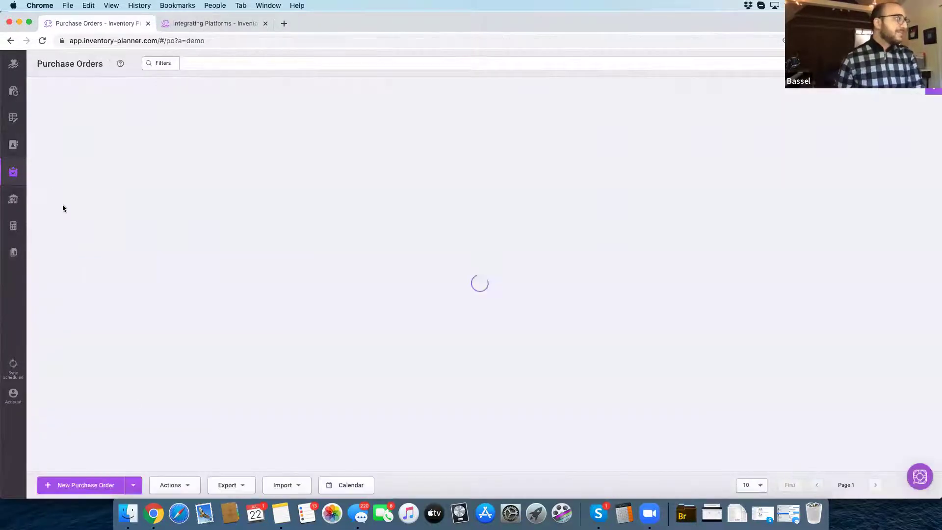
- View the vendors in the Catalog, and open the vendor attributes of the variants
click(11, 145)
click(64, 89)
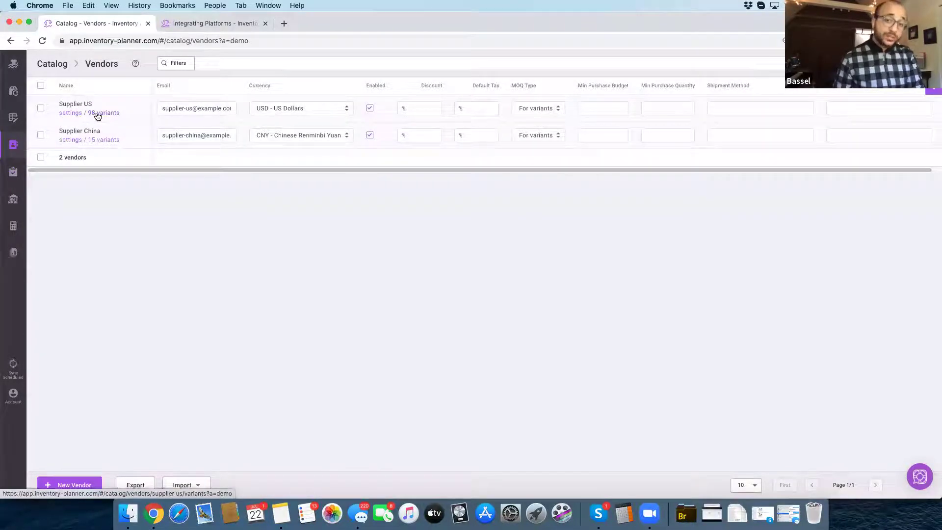
click(12, 145)
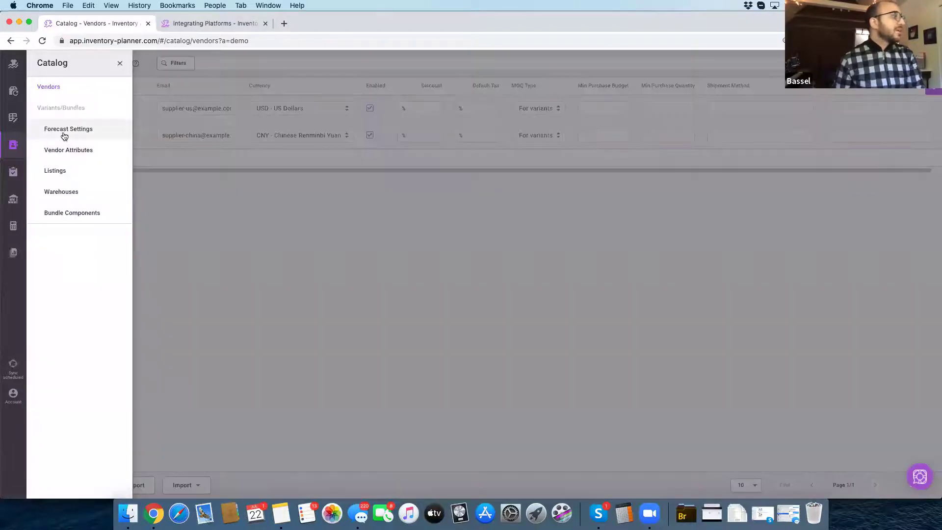
click(112, 151)
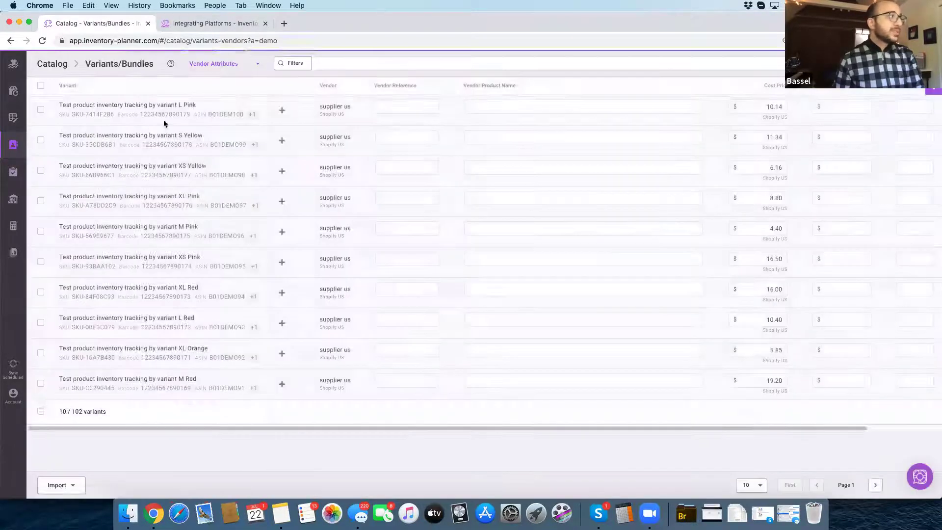
- Check the vendor and cost price assigned to the first few test product variants
drag(350, 168, 321, 167)
click(740, 105)
click(775, 141)
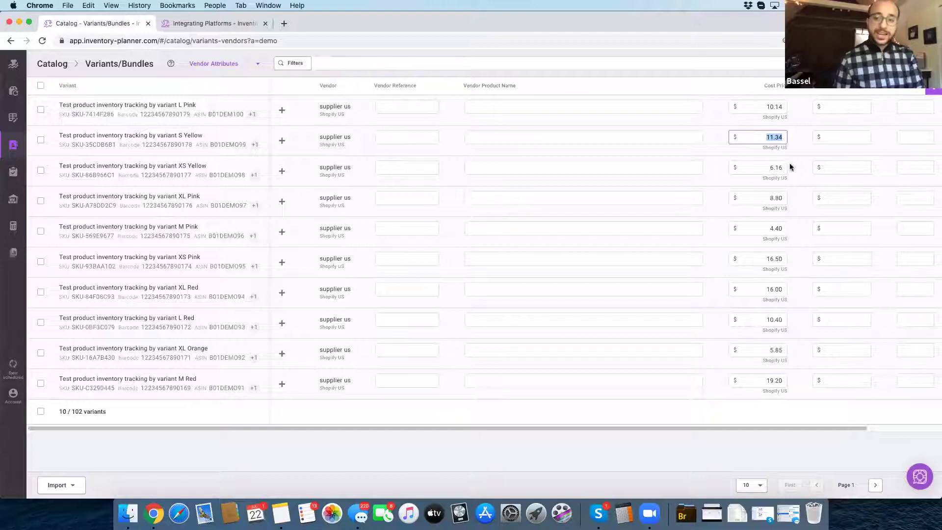
click(772, 167)
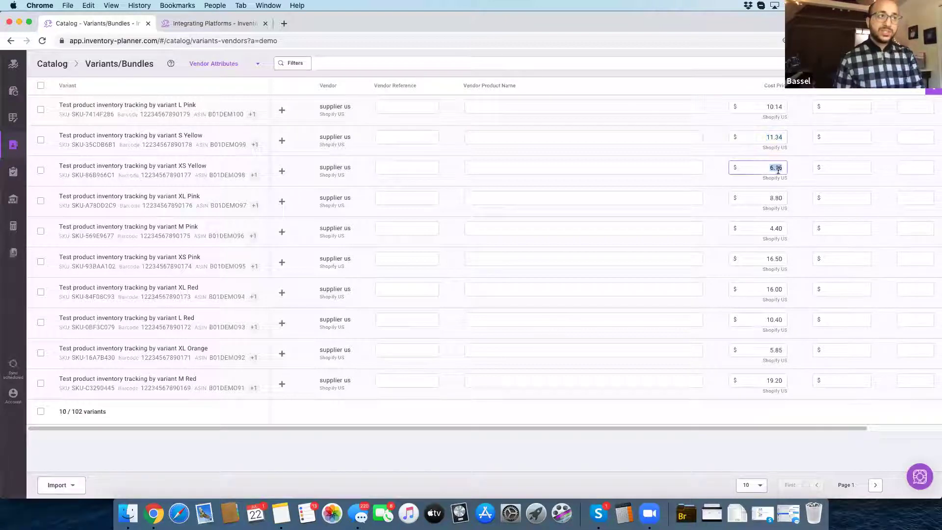
click(773, 196)
- Try a cost price of 11.00 for the test product variant L Pink, and discard the change
click(760, 107)
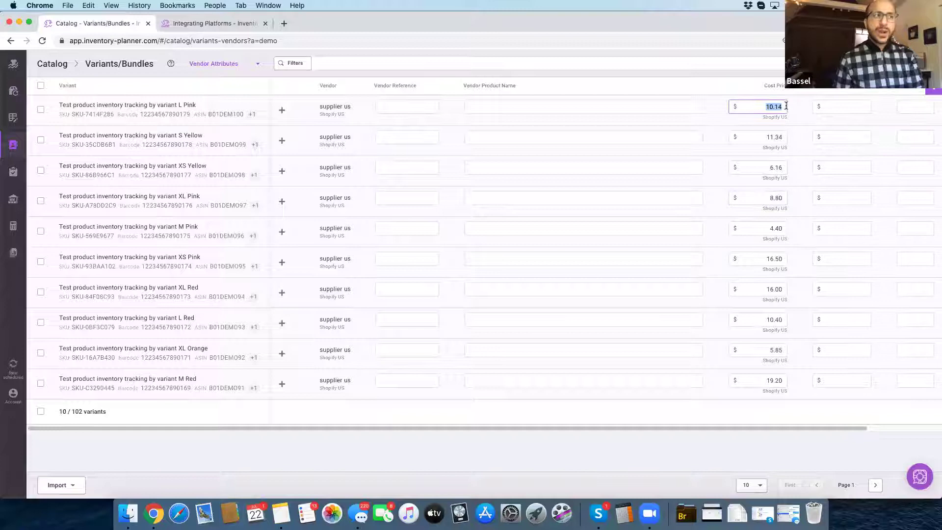
text(11.50)
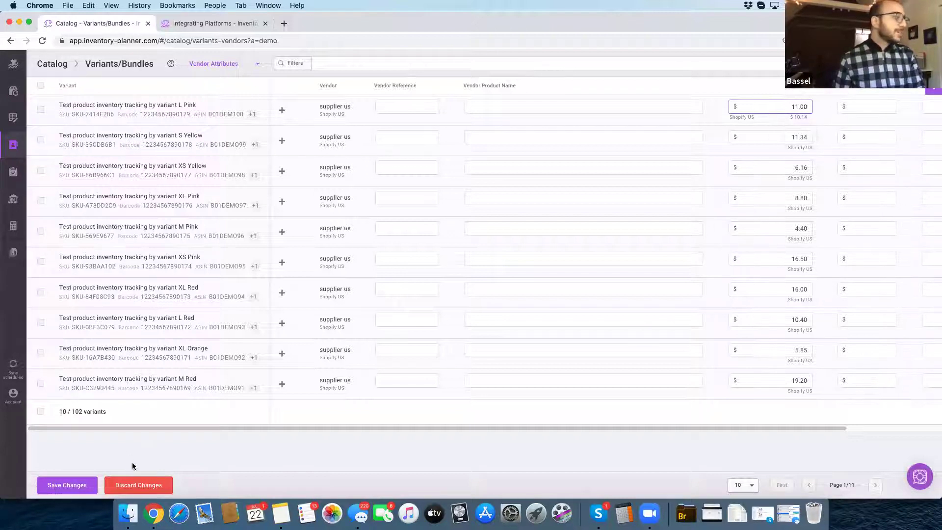
click(156, 485)
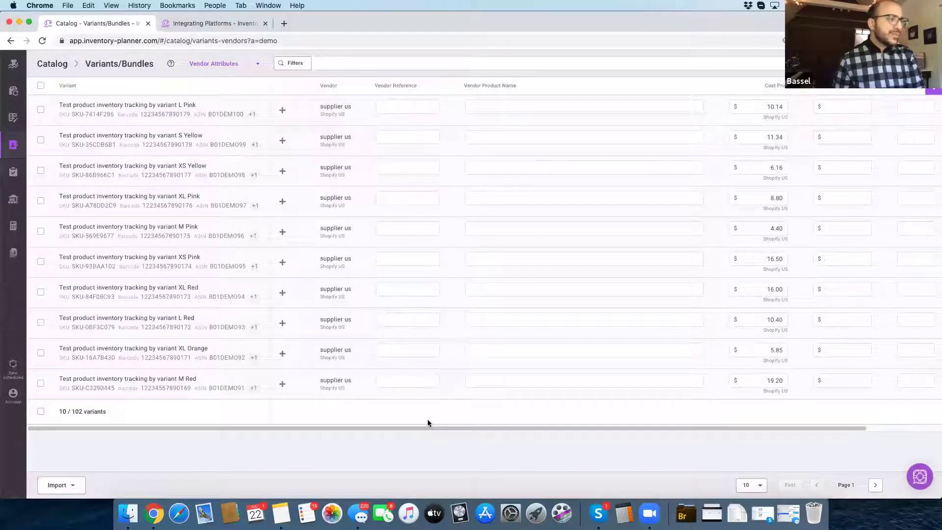
- Try a UOM of 6 for the L Pink variant and 16 for S Yellow, and discard the changes
drag(426, 428, 504, 417)
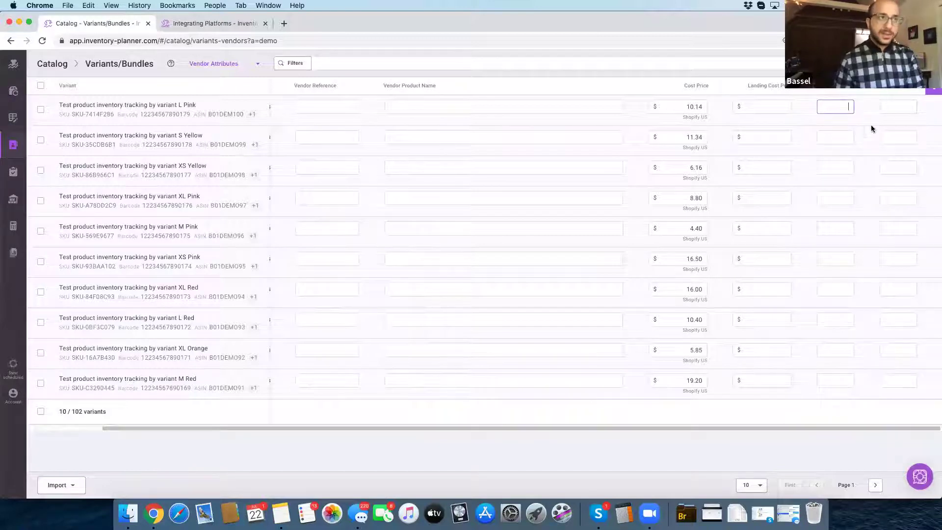
click(896, 105)
text(6)
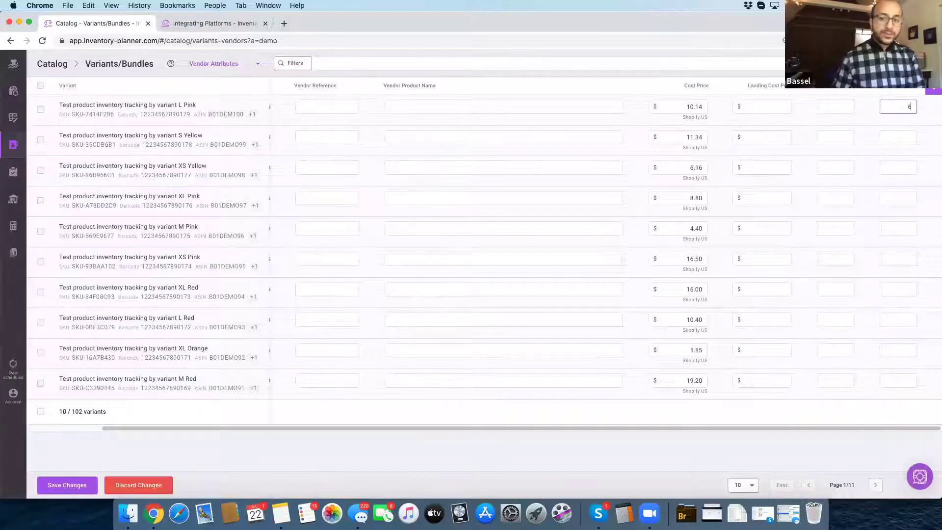
click(903, 139)
text(16)
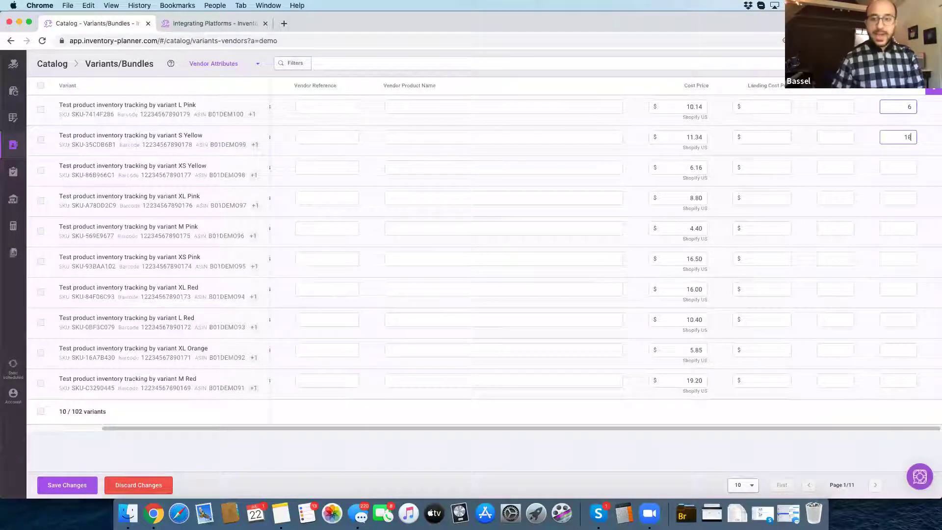
click(130, 484)
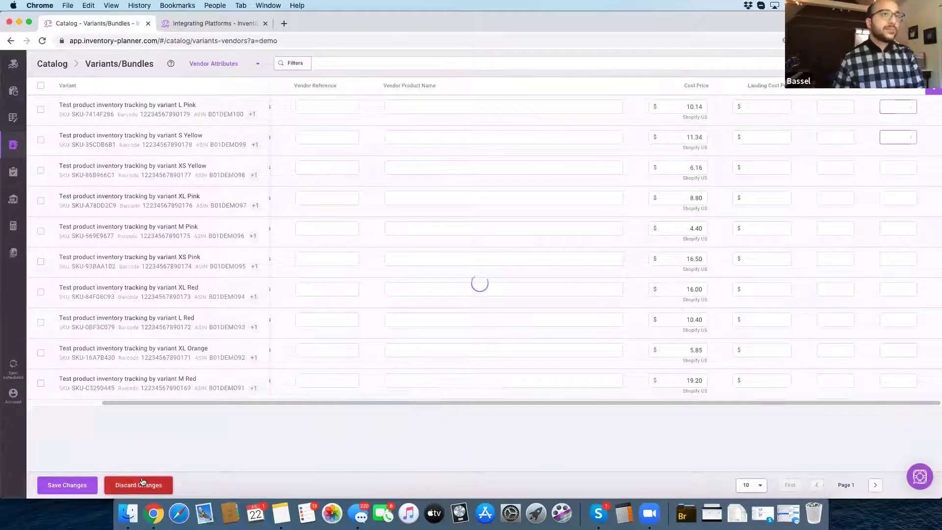
- Add the Tier Prices column to the vendor attributes table and bring it into view
click(932, 90)
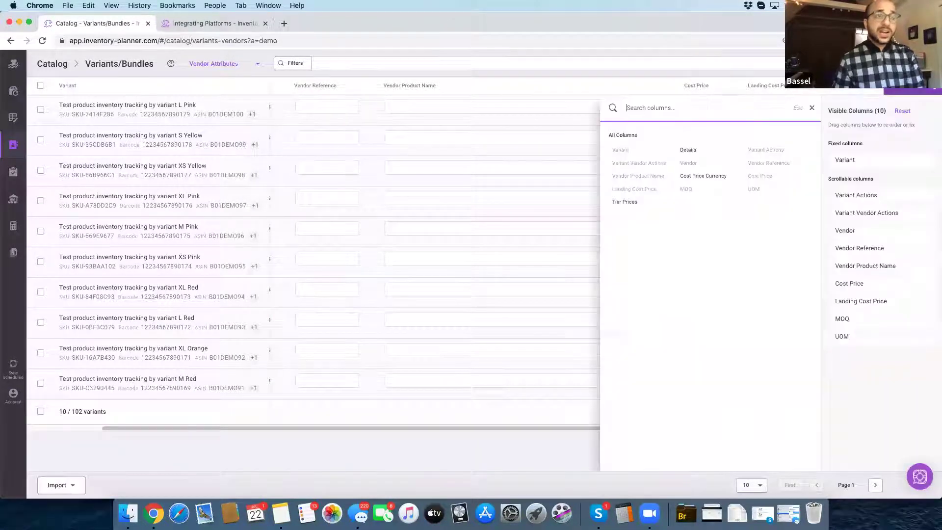
click(654, 205)
click(493, 448)
drag(508, 426, 578, 426)
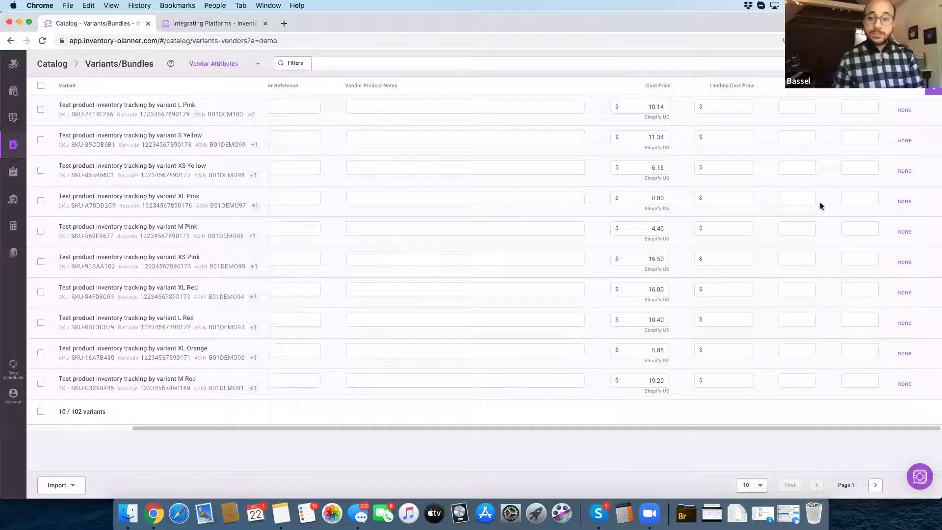
- Look at the tier prices of the test product variant L Pink, and close them without changes
click(907, 110)
click(437, 343)
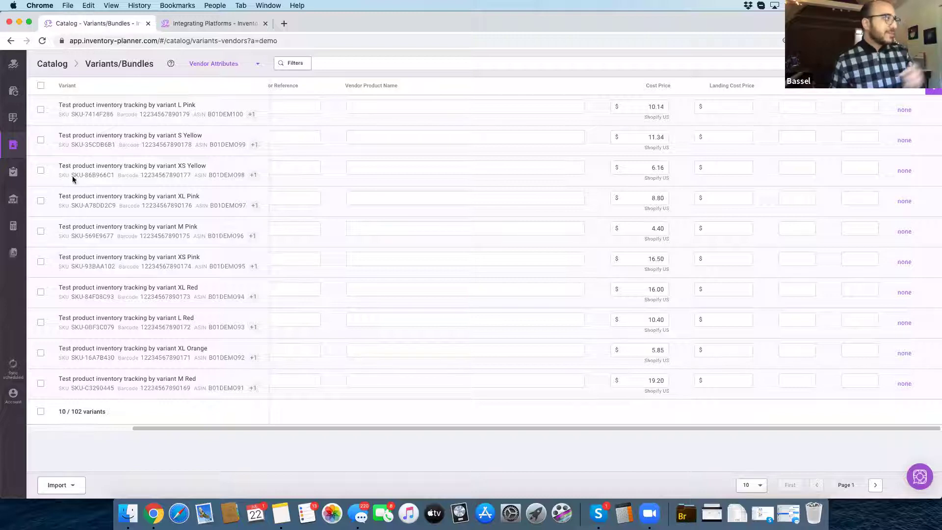
click(14, 143)
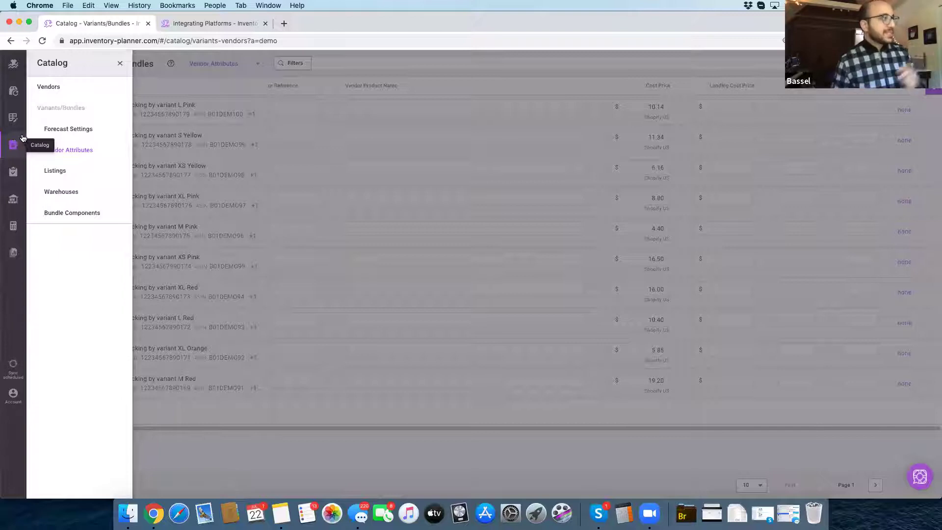
click(13, 171)
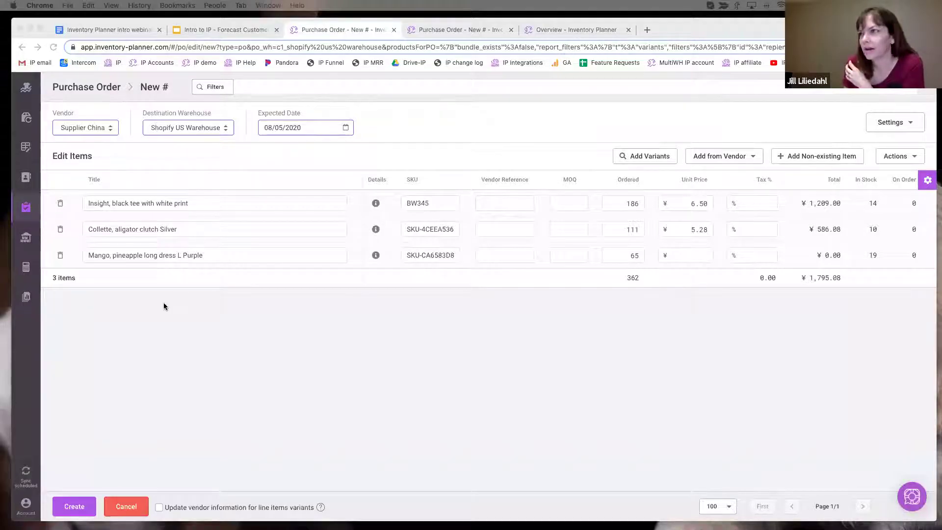
- In the new purchase order, set the ordered quantity of Insight, black tee to 250 and the MOQ of Collette, aligator clutch Silver to 150
click(94, 93)
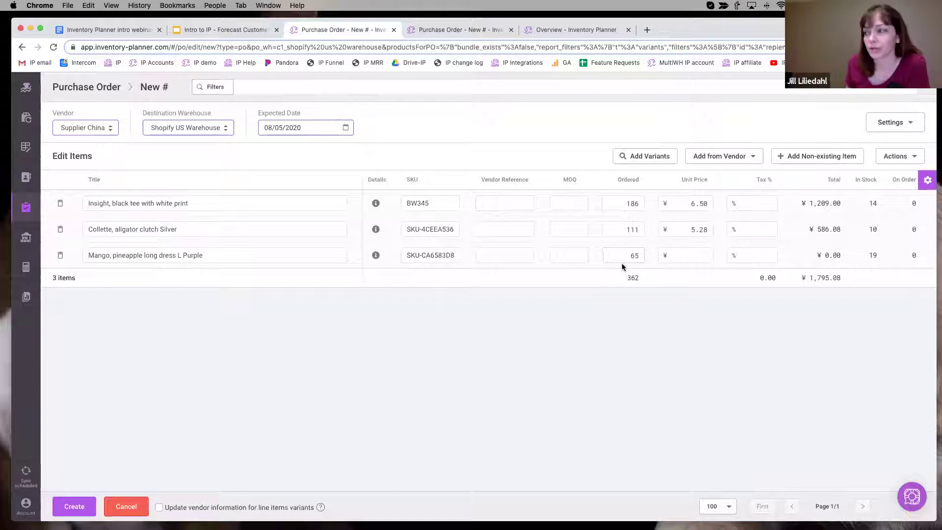
double_click(631, 205)
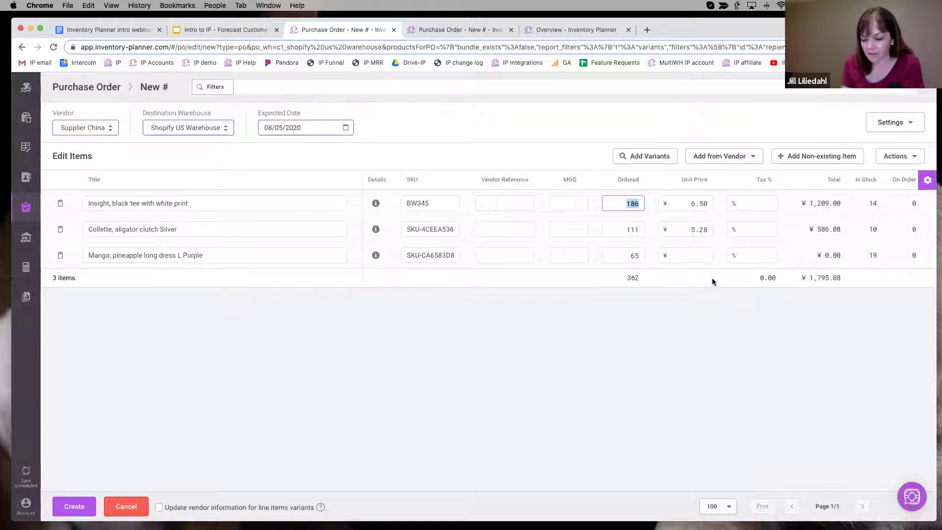
text(250)
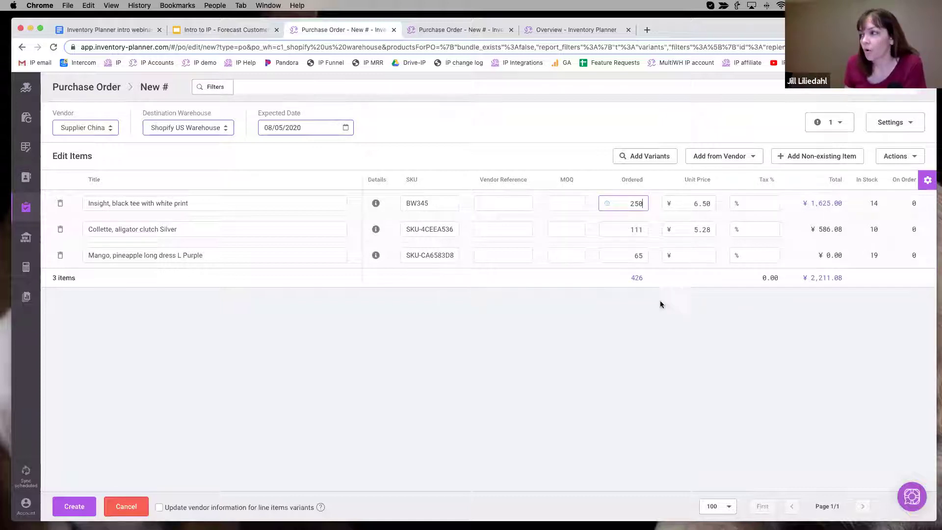
click(576, 230)
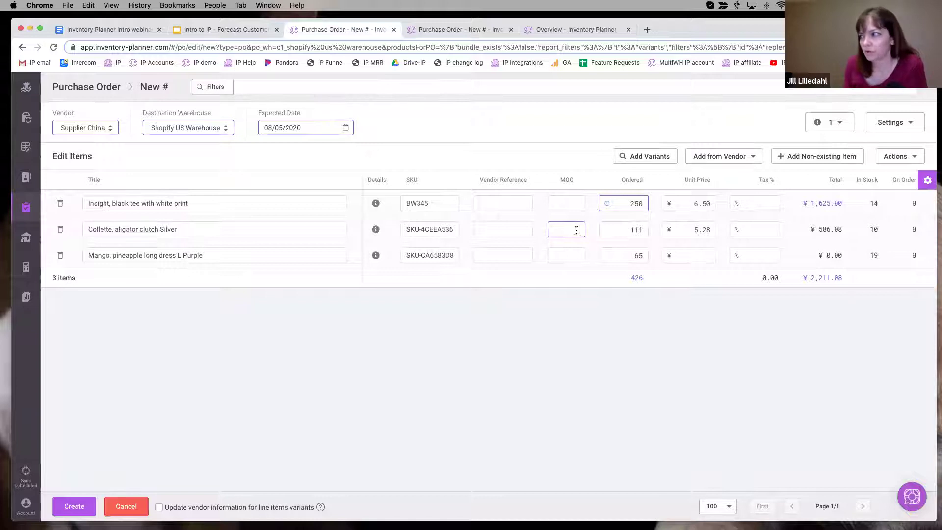
text(150)
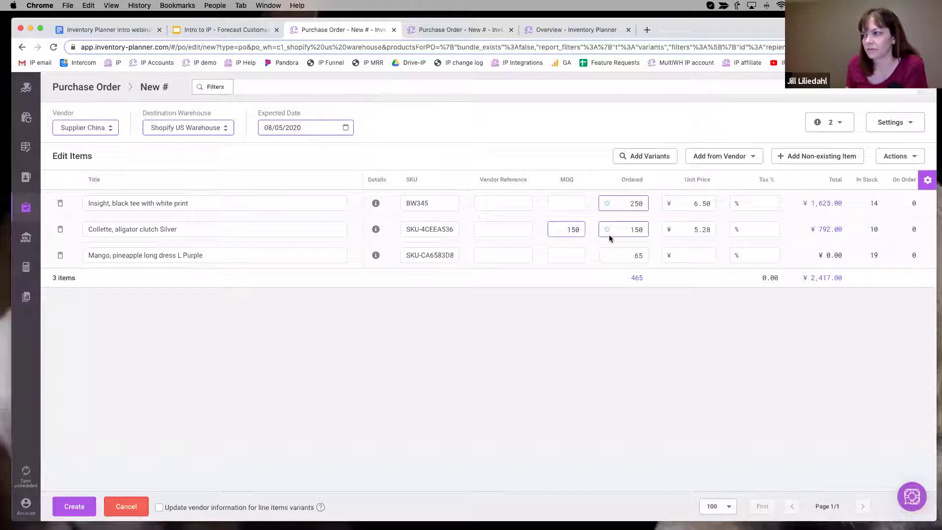
mouse_move(607, 229)
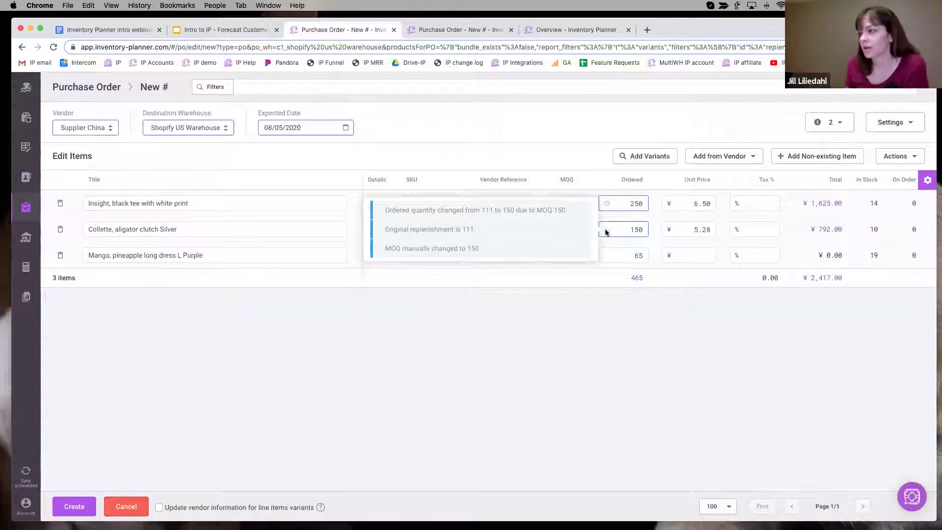
- Add the UOM and UOM Cases columns to the purchase order's item table
click(928, 181)
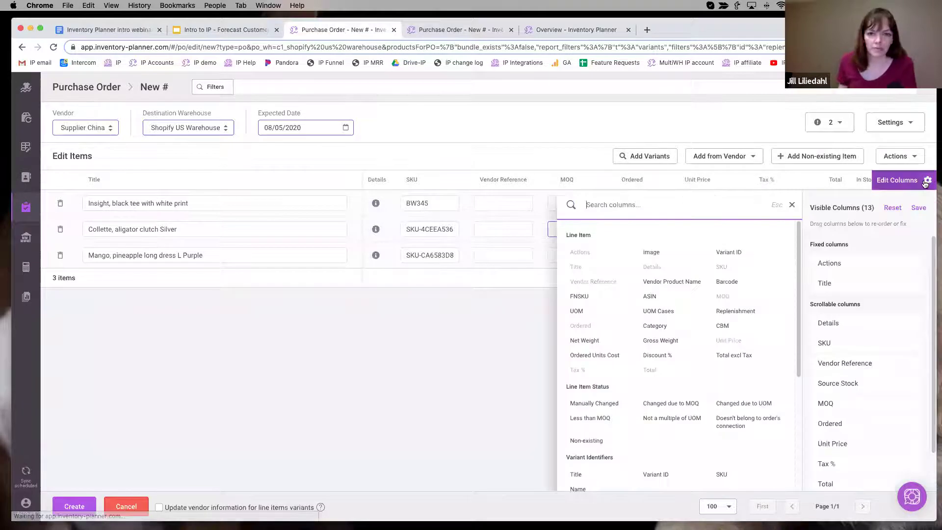
text(uom)
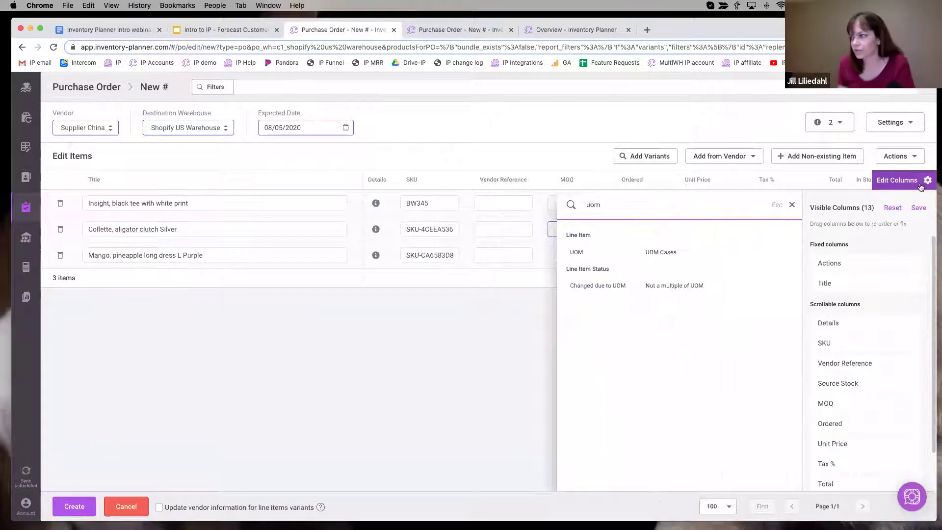
click(606, 255)
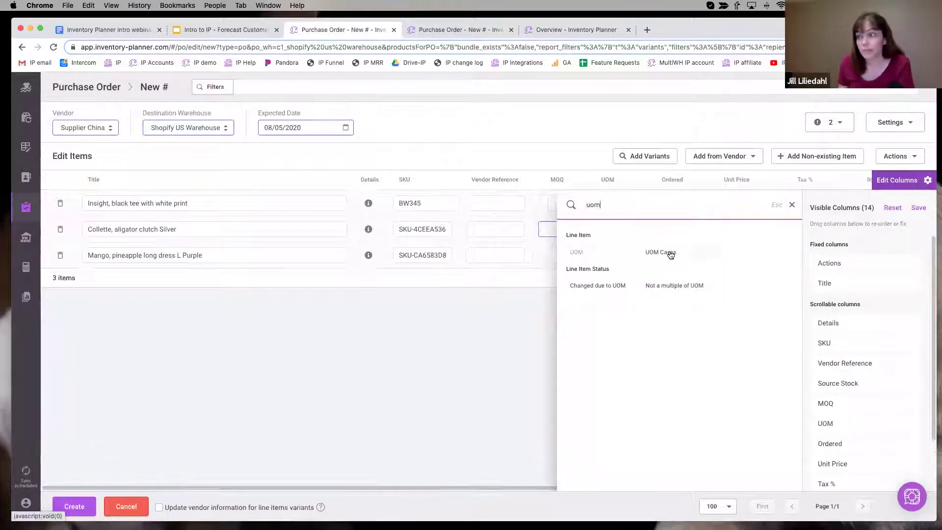
click(672, 254)
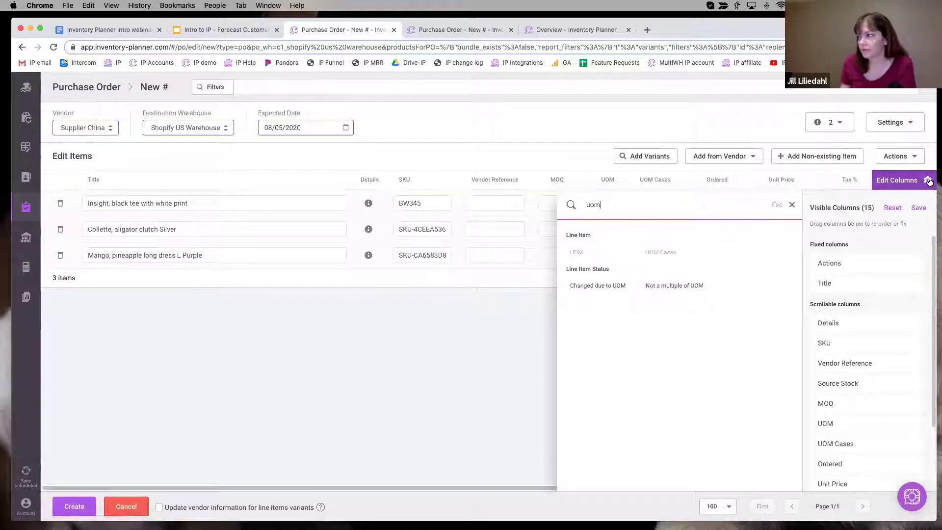
key(Escape)
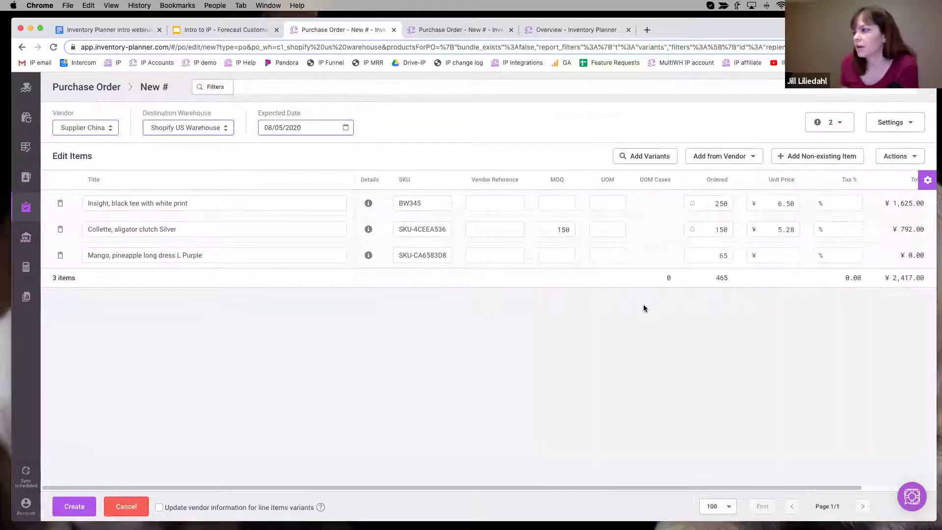
- Set the UOM of Mango, pineapple long dress L Purple to 25
click(619, 254)
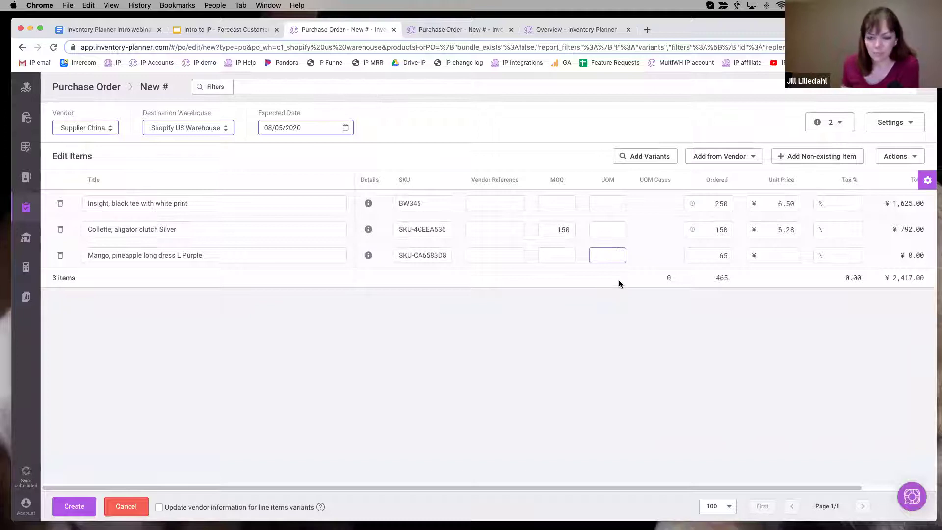
text(25)
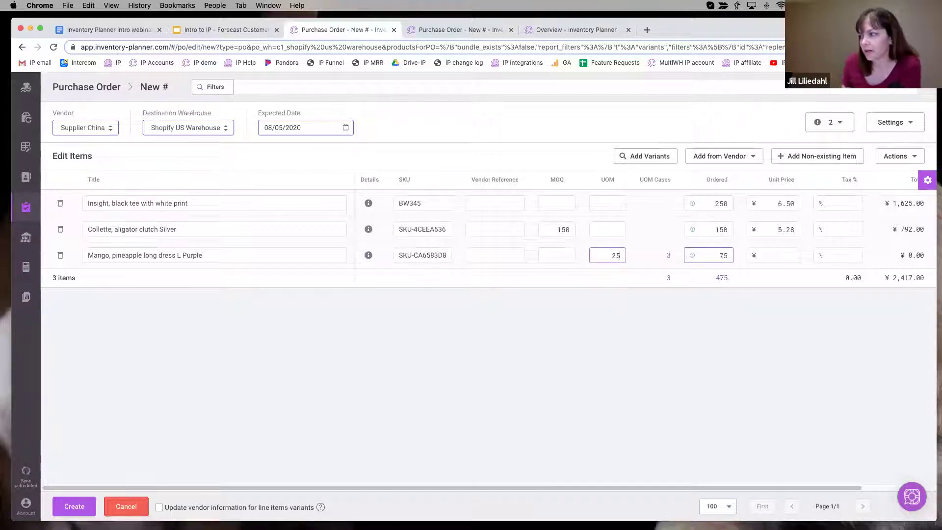
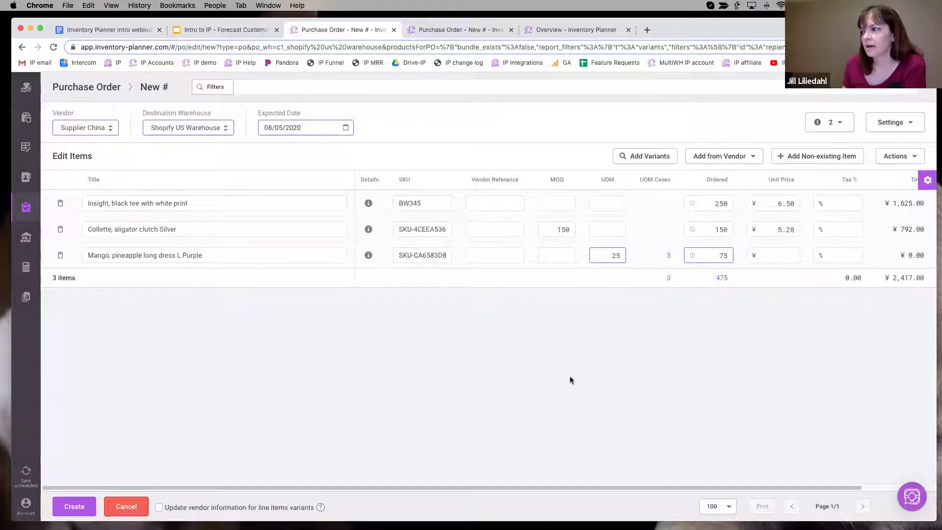
click(493, 203)
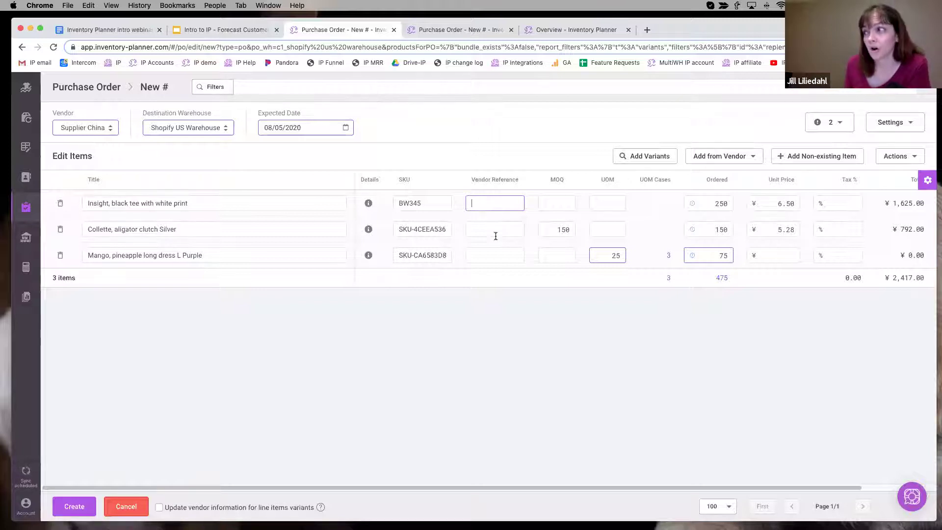
click(504, 340)
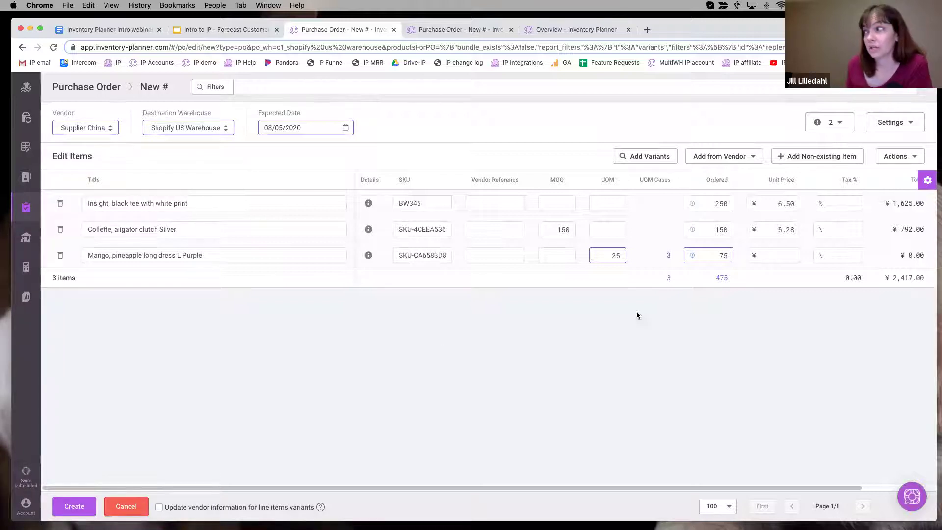
- Review the order's vendor, units of measurement and minimum order quantity settings, and create the purchase order
click(907, 124)
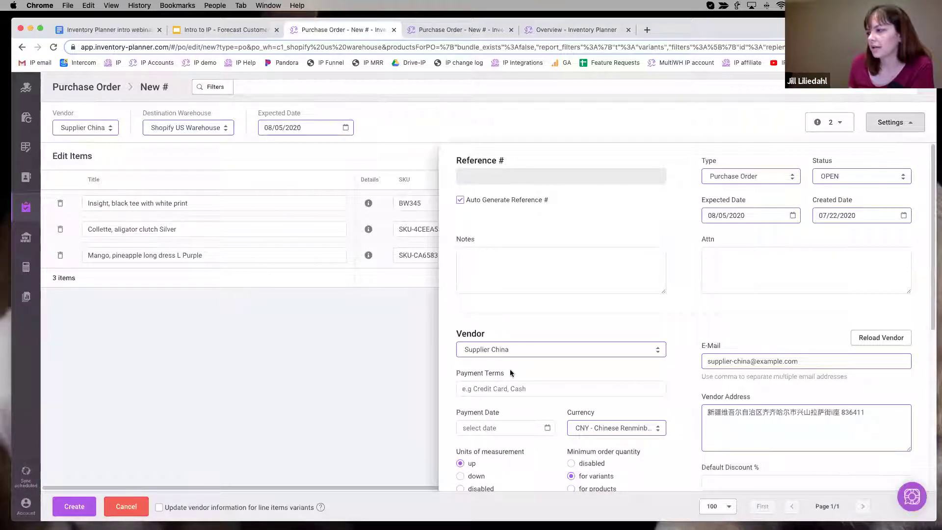
scroll(510, 369, down, 2)
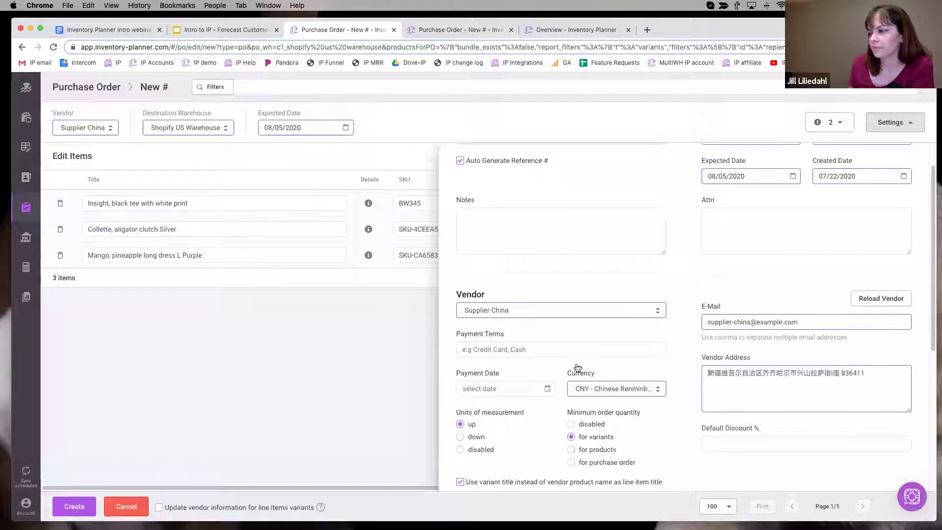
click(179, 334)
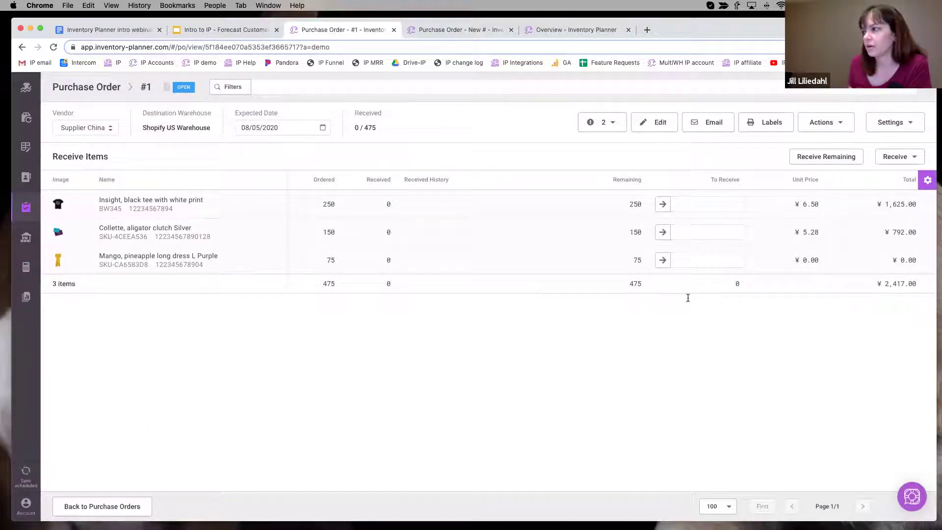
- Receive all 250 units of Insight, black tee with white print, review the other receiving options, and save the receipt
text(25)
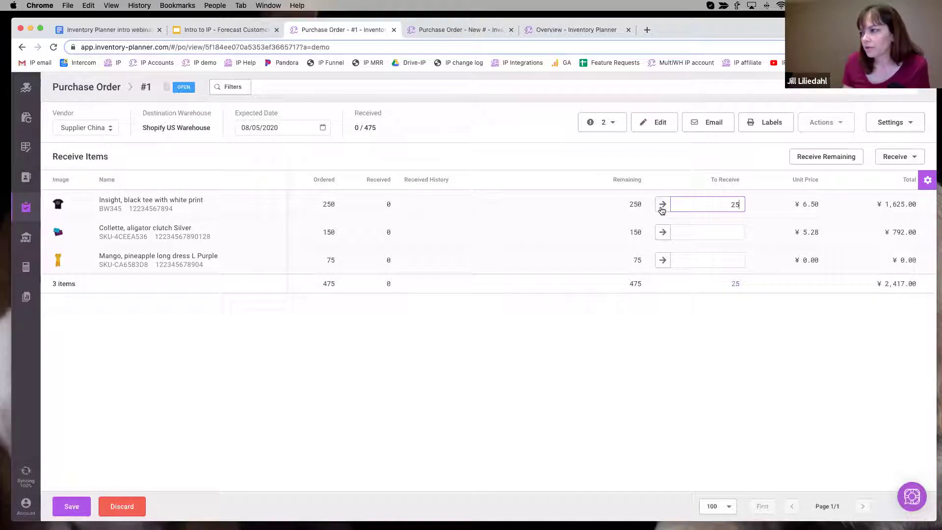
click(662, 209)
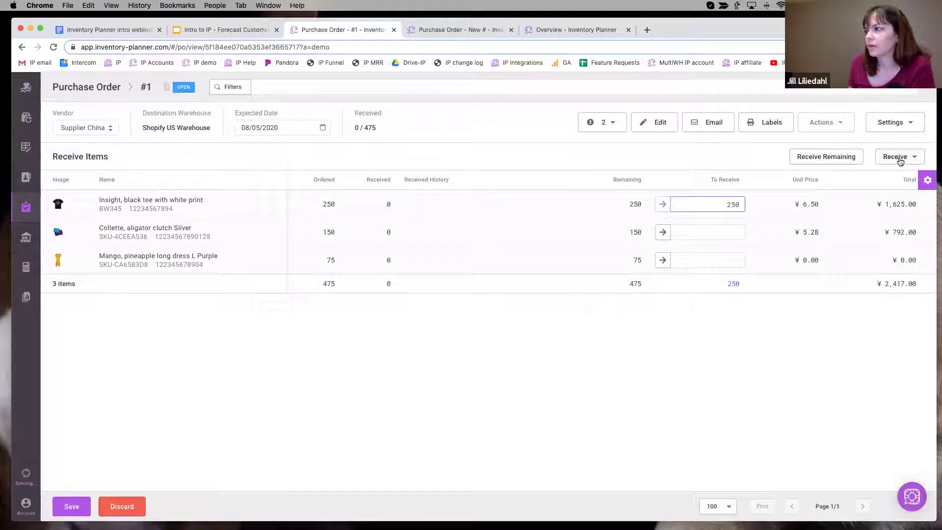
click(898, 157)
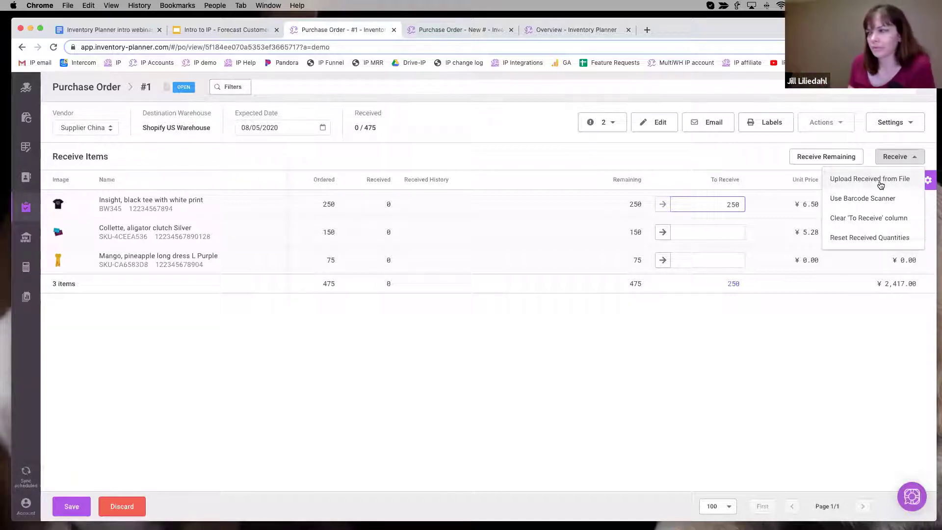
click(617, 362)
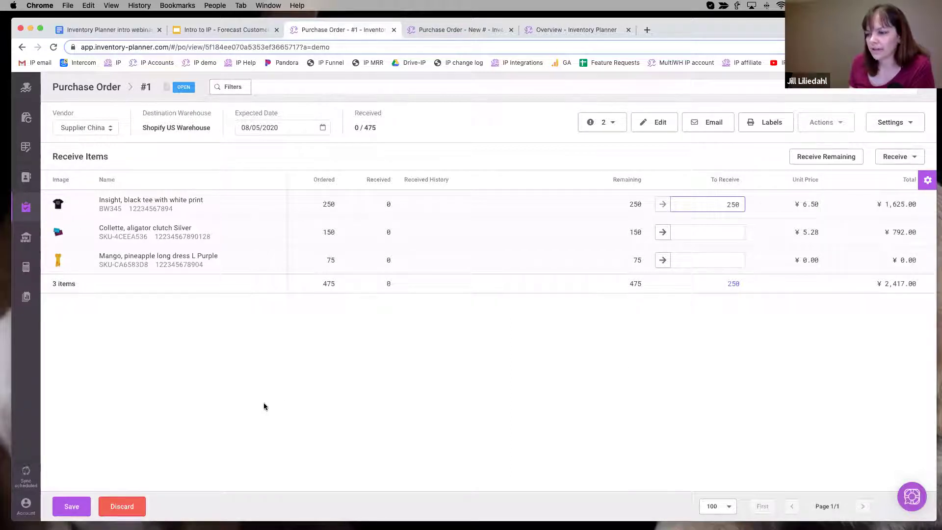
click(72, 506)
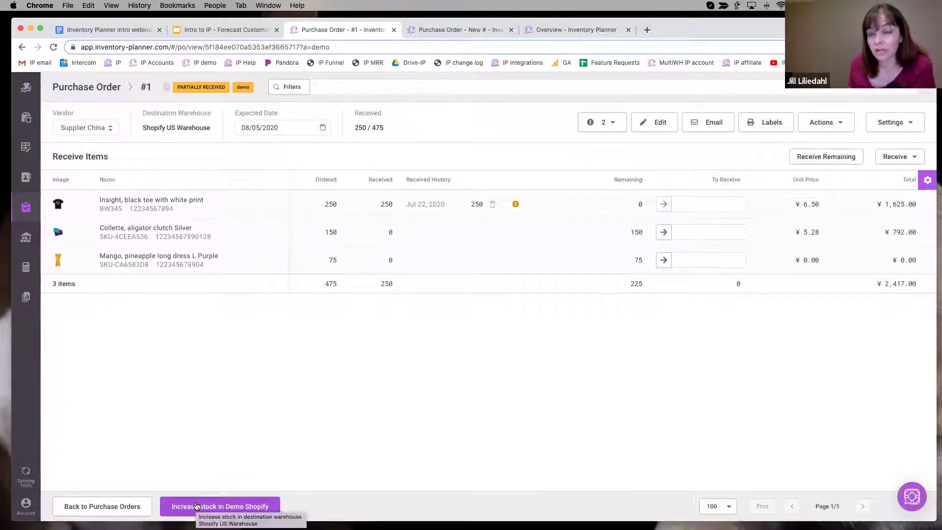
- Increase the stock of the received Insight, black tee by 250 in the Shopify US Warehouse
click(196, 506)
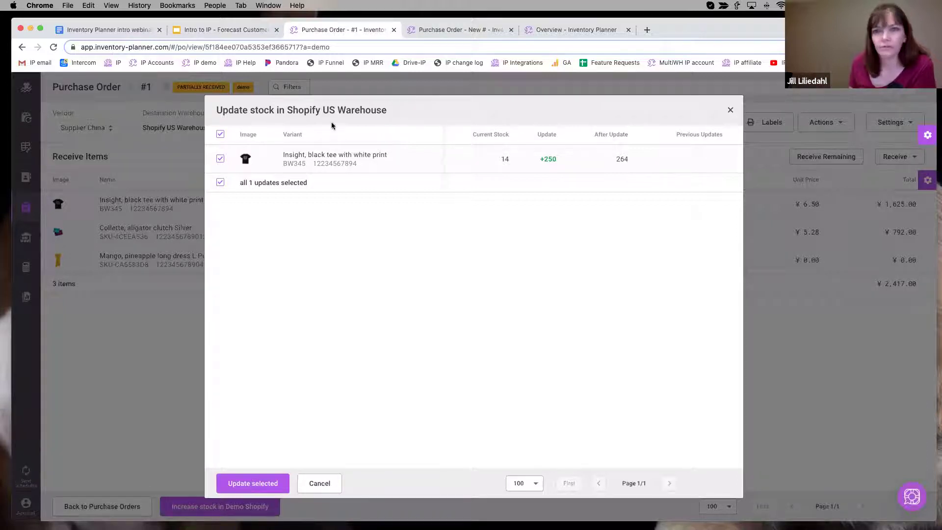
click(260, 483)
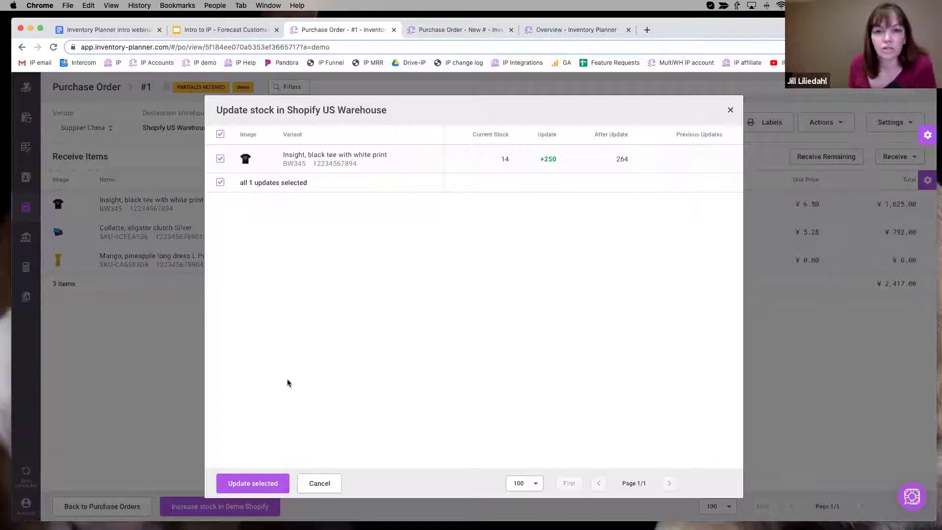
click(244, 483)
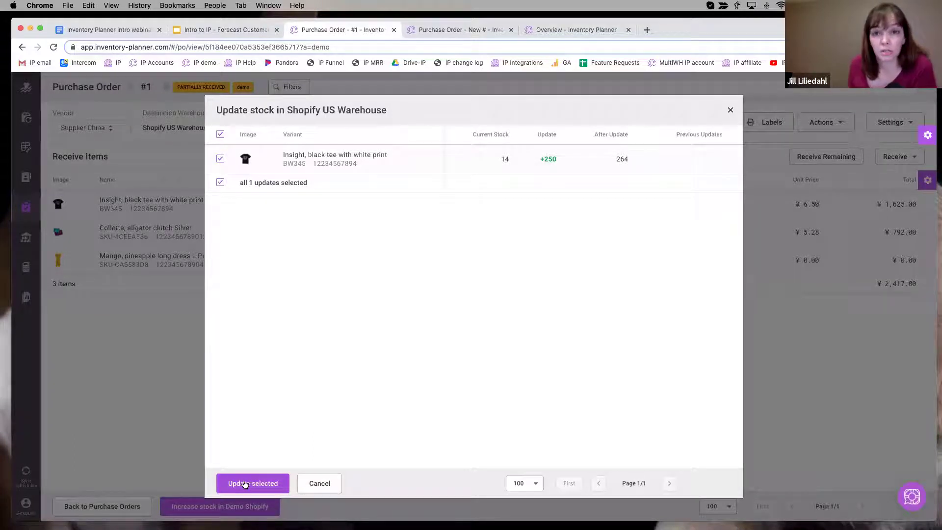
click(237, 485)
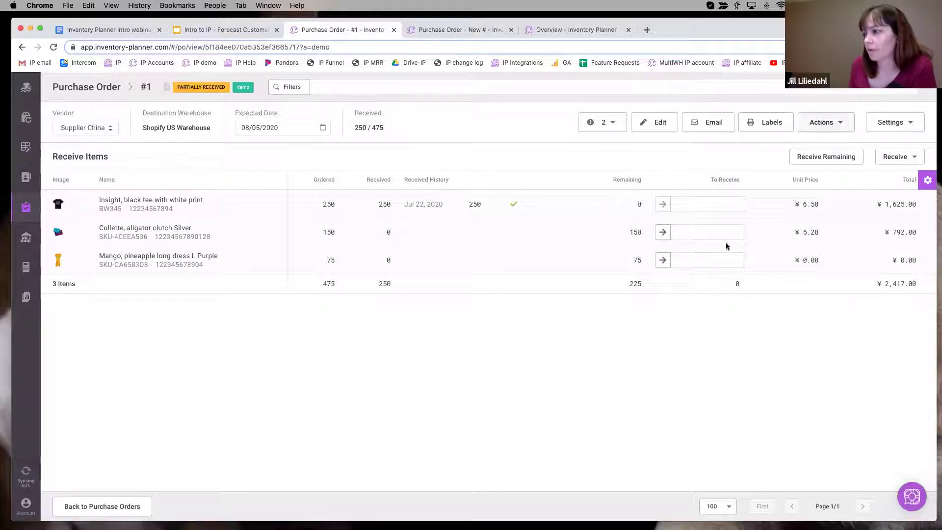
- Check the stock update status of the received black tee and look through the actions available for the purchase order
mouse_move(513, 205)
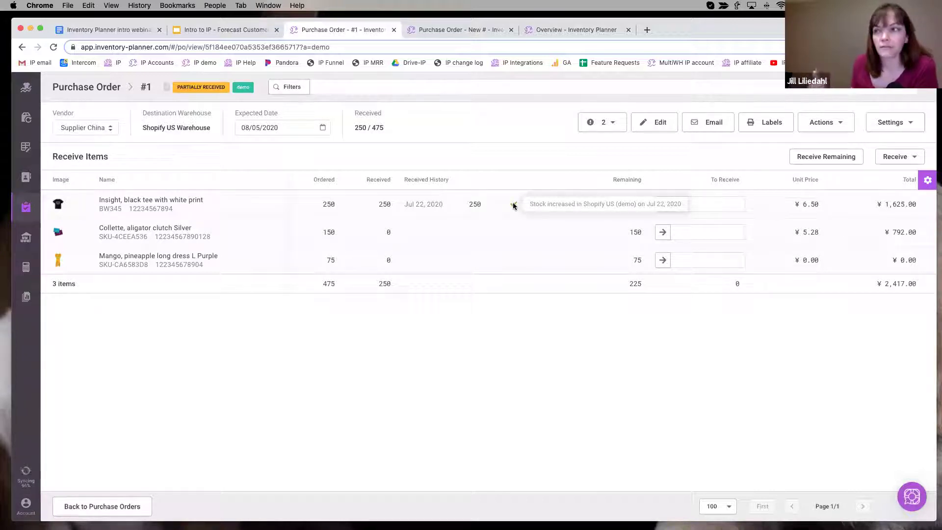
click(832, 126)
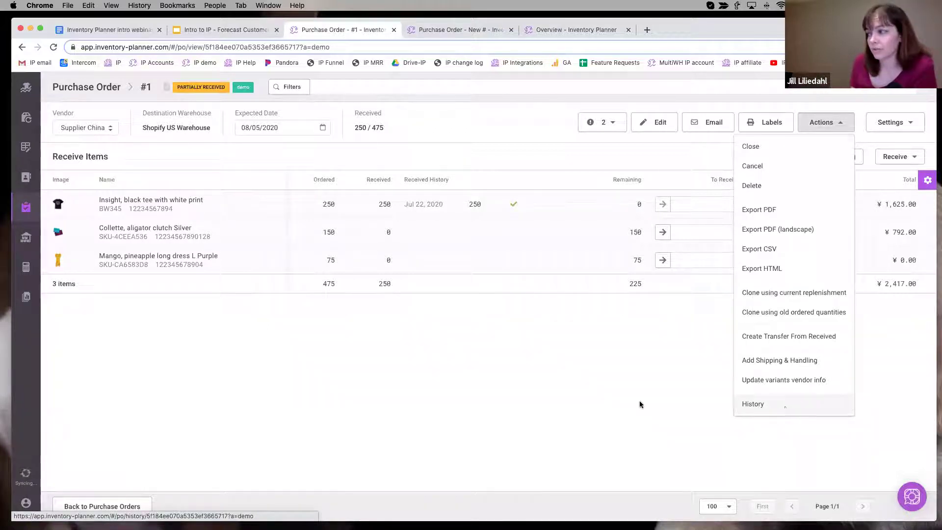
click(620, 399)
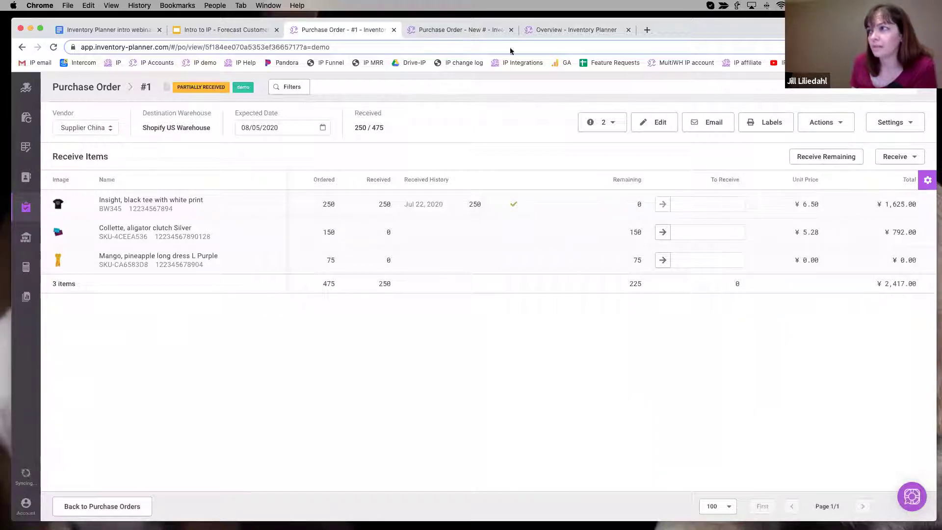
- Create the Supplier China purchase order for the FBA US warehouse and save it to Amazon US (demo amazon)
click(461, 30)
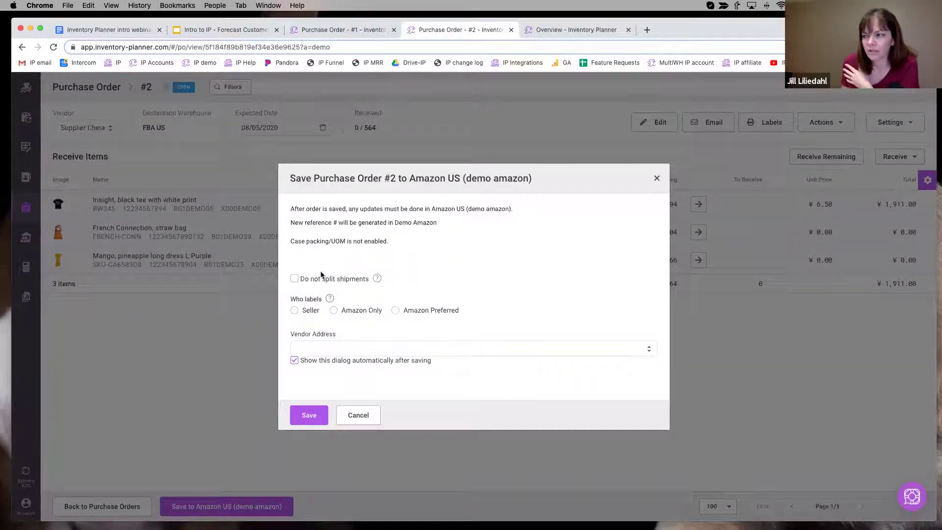
click(338, 352)
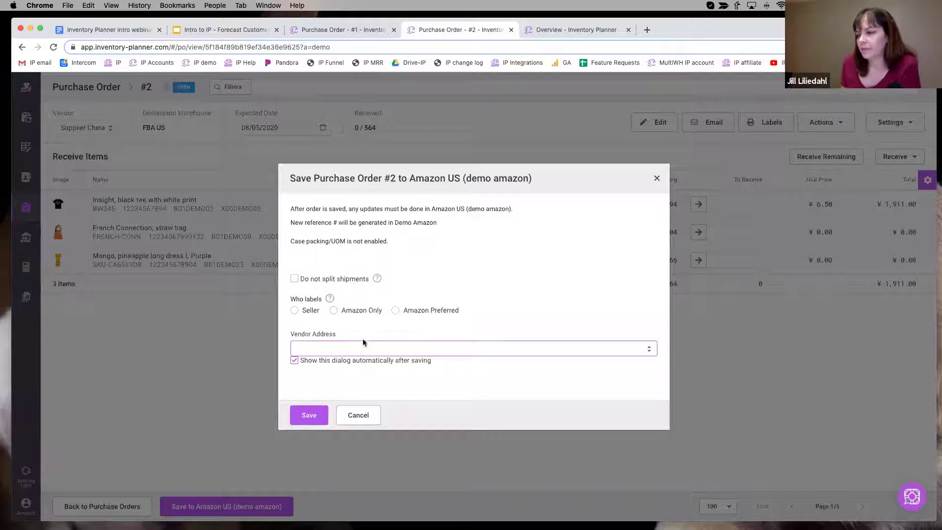
click(308, 416)
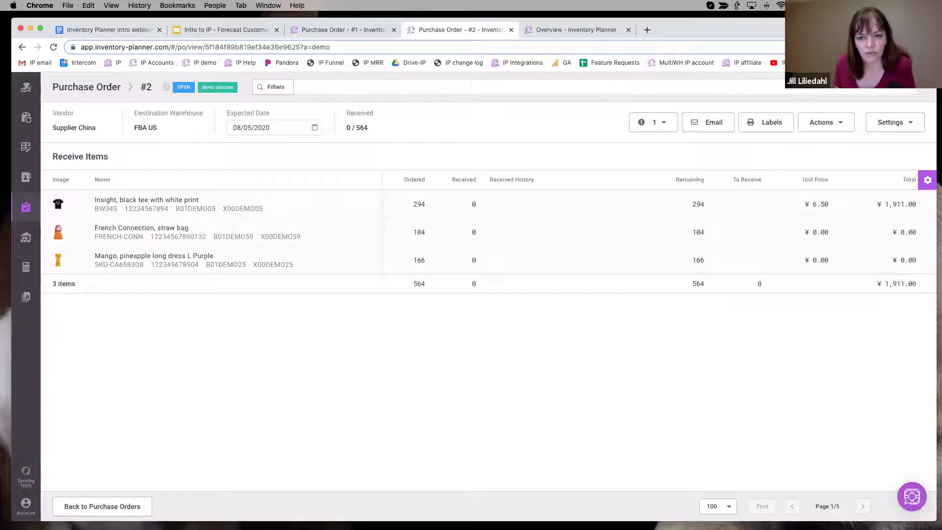
key(super+Tab)
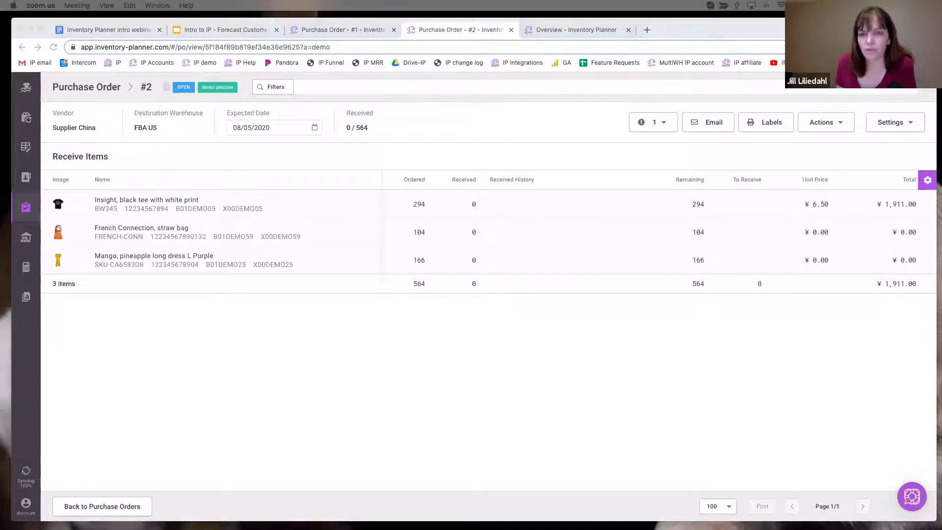